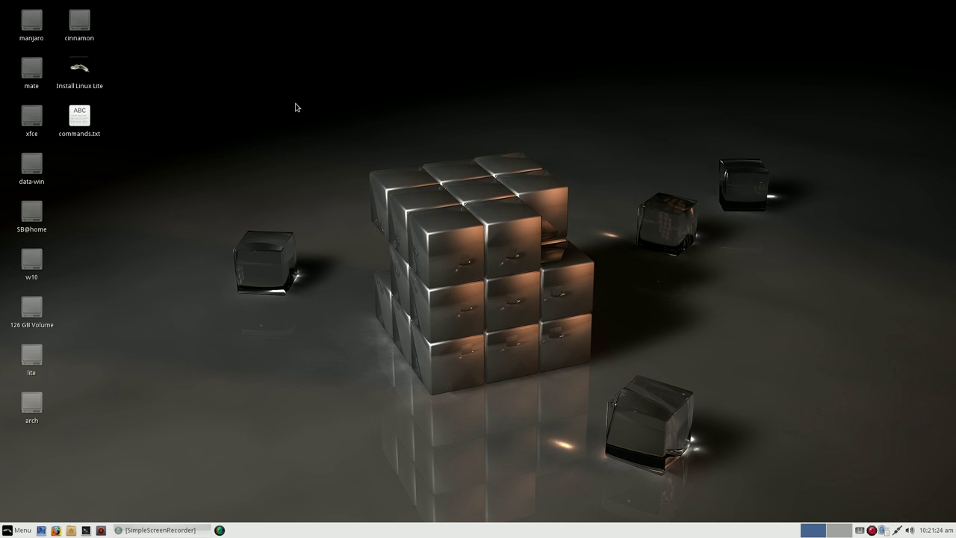
- Place the Install Linux Lite icon on the desktop and launch the installer from it
{"action": "left_click_drag", "start_coordinate": [80, 69], "coordinate": [169, 276]}
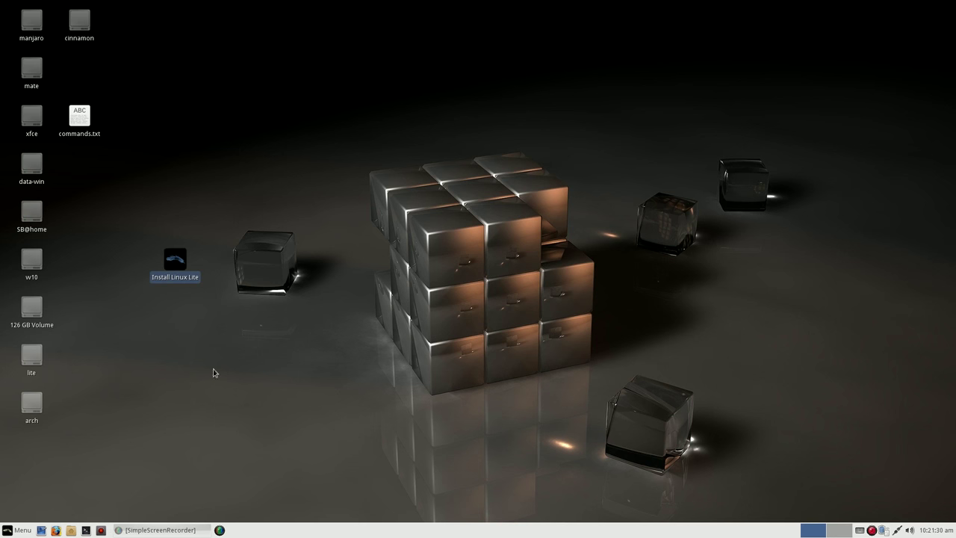
{"action": "double_click", "coordinate": [179, 266]}
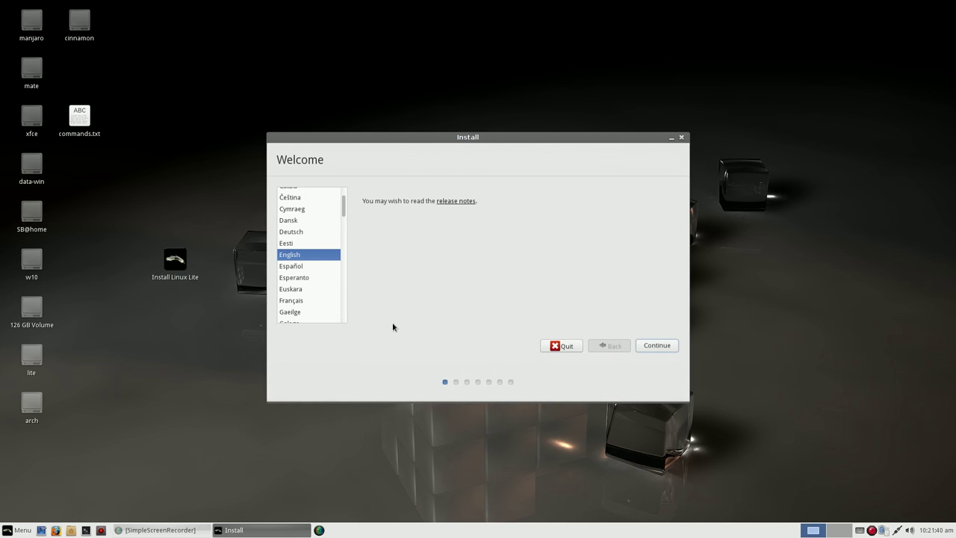
- Choose Русский as the installer language and continue to the preparing-to-install page
{"action": "left_click_drag", "start_coordinate": [403, 136], "coordinate": [314, 71]}
{"action": "left_click_drag", "start_coordinate": [254, 148], "coordinate": [253, 204]}
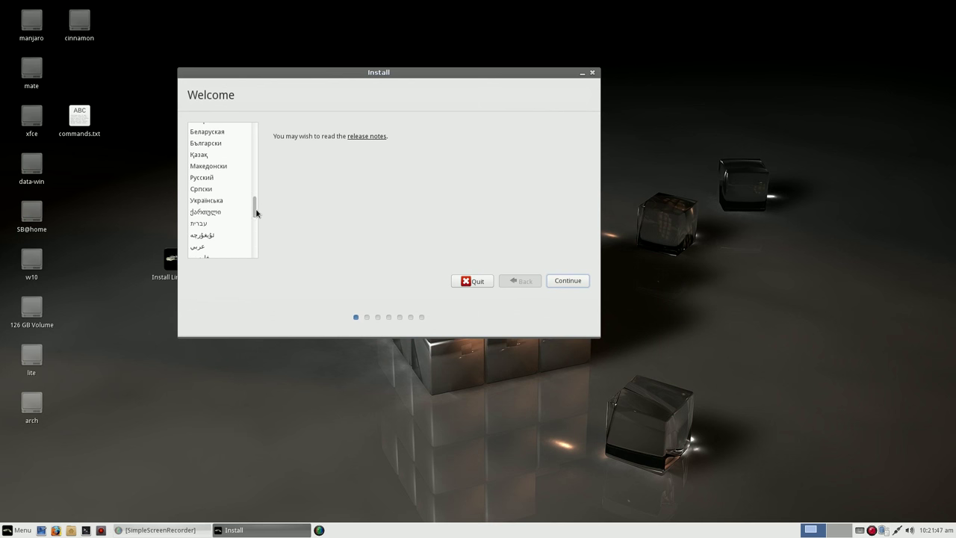
{"action": "left_click", "coordinate": [208, 179]}
{"action": "left_click", "coordinate": [562, 282]}
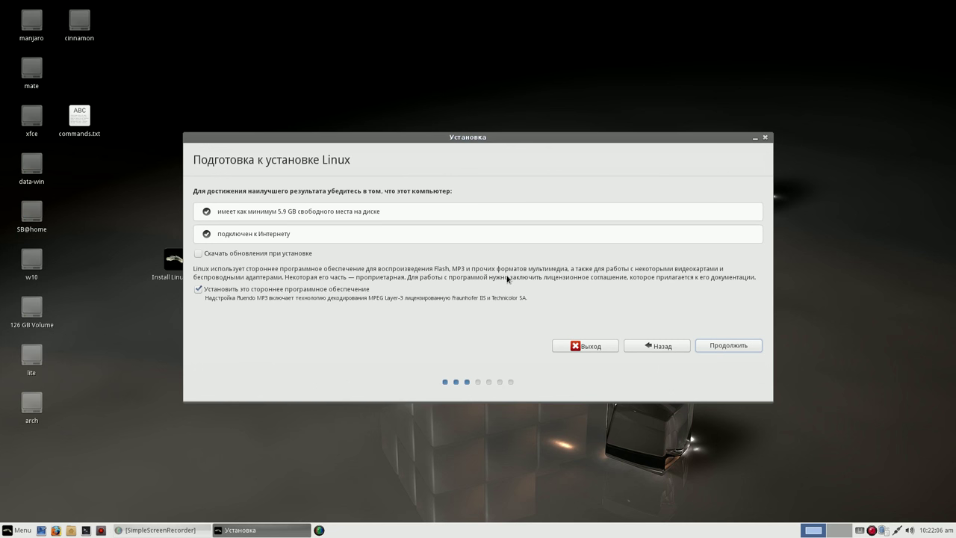
- Enable 'Скачать обновления при установке', continue, and move the installer and recorder windows aside
{"action": "left_click", "coordinate": [201, 257]}
{"action": "left_click", "coordinate": [713, 346]}
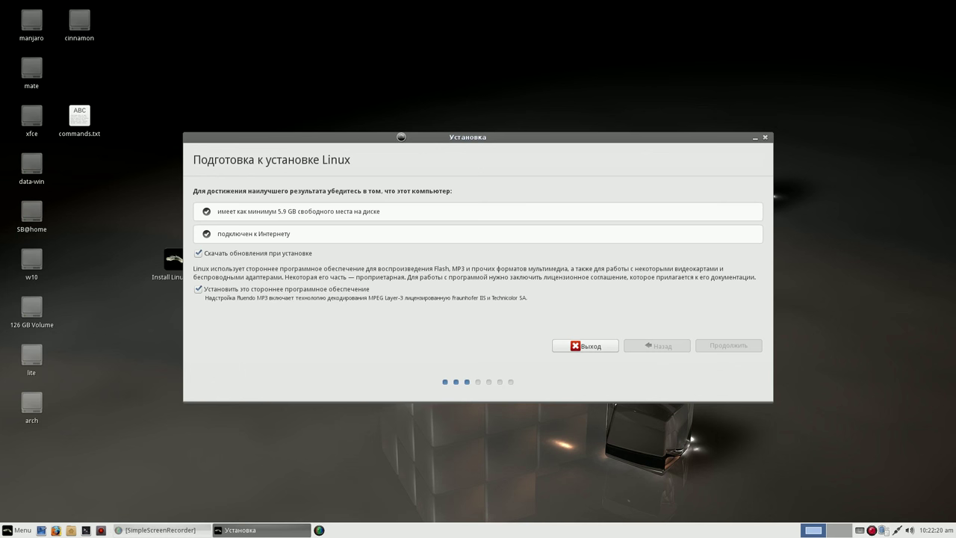
{"action": "left_click_drag", "start_coordinate": [401, 137], "coordinate": [361, 70]}
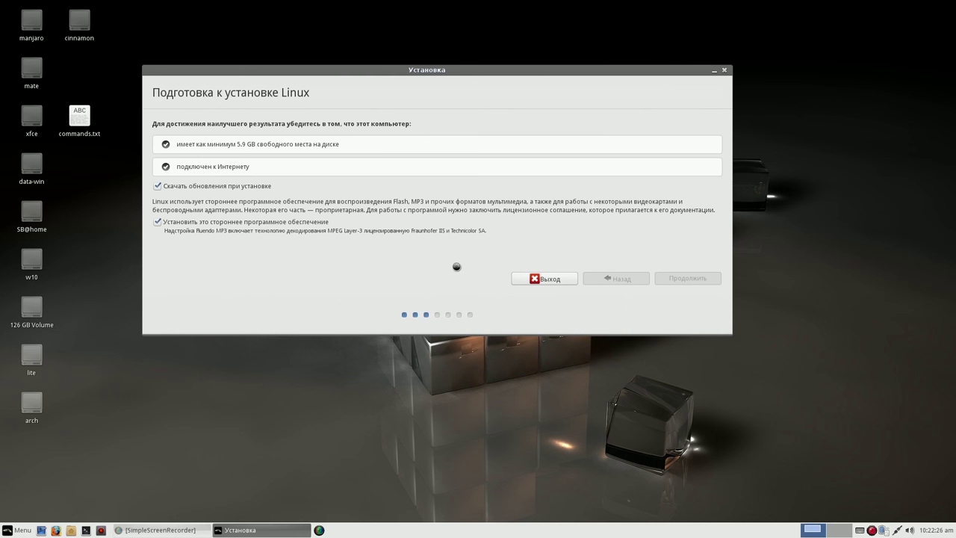
{"action": "left_click_drag", "start_coordinate": [561, 69], "coordinate": [462, 36]}
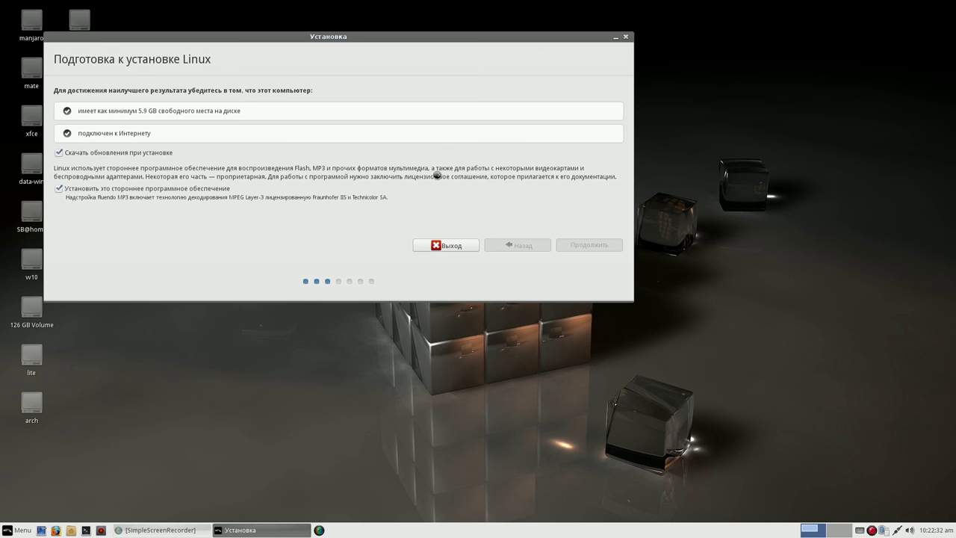
{"action": "left_click", "coordinate": [183, 530]}
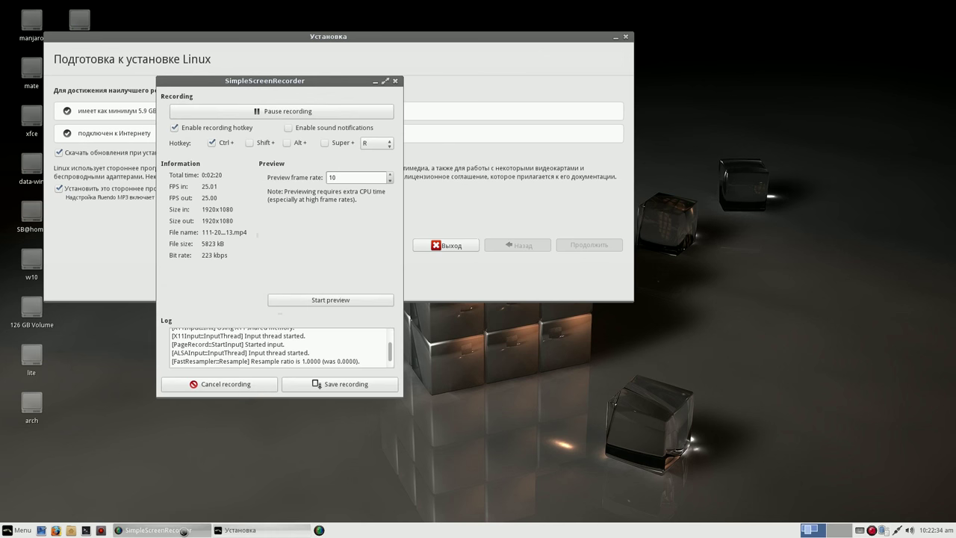
{"action": "left_click_drag", "start_coordinate": [327, 82], "coordinate": [829, 29]}
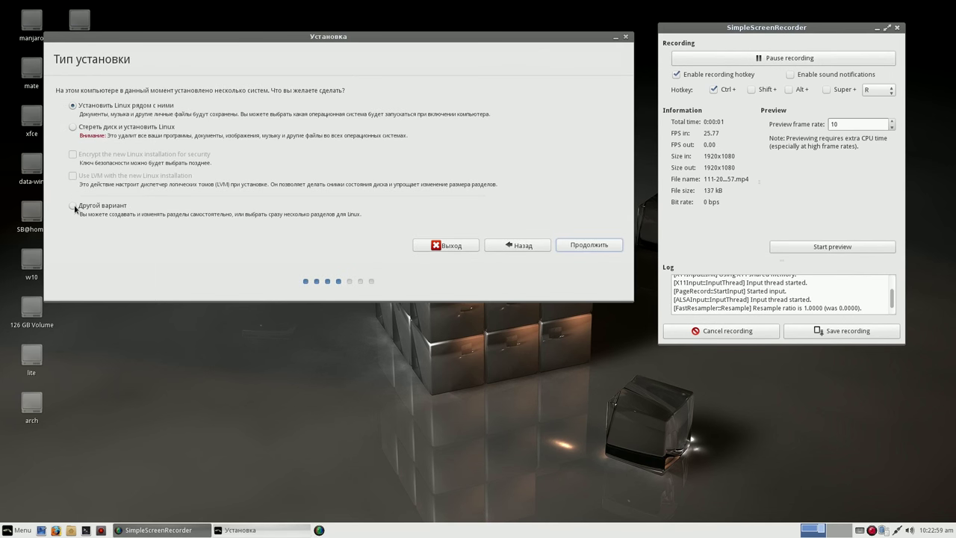
- Select 'Другой вариант' for manual partitioning and continue to the /dev/sda partition table
{"action": "left_click", "coordinate": [75, 205]}
{"action": "left_click", "coordinate": [593, 247]}
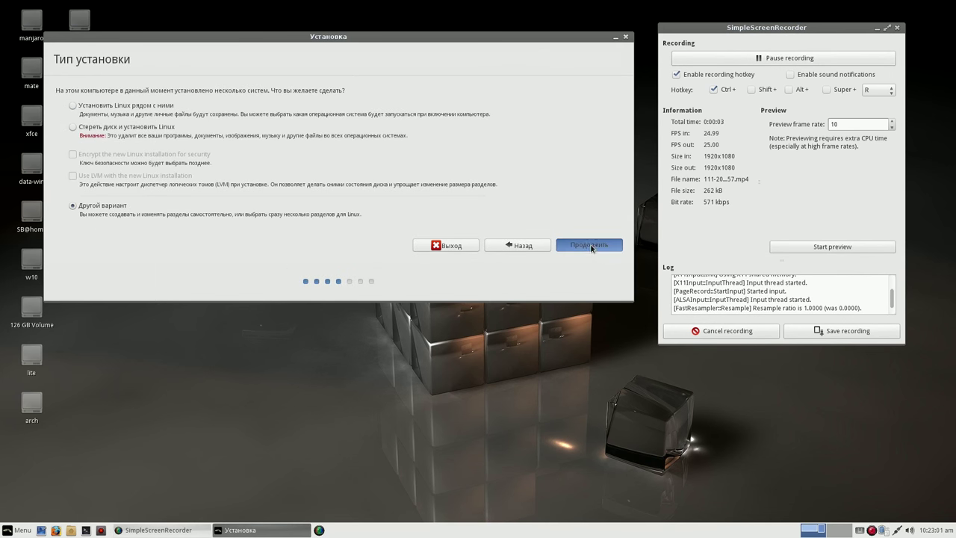
{"action": "left_click_drag", "start_coordinate": [579, 137], "coordinate": [377, 24]}
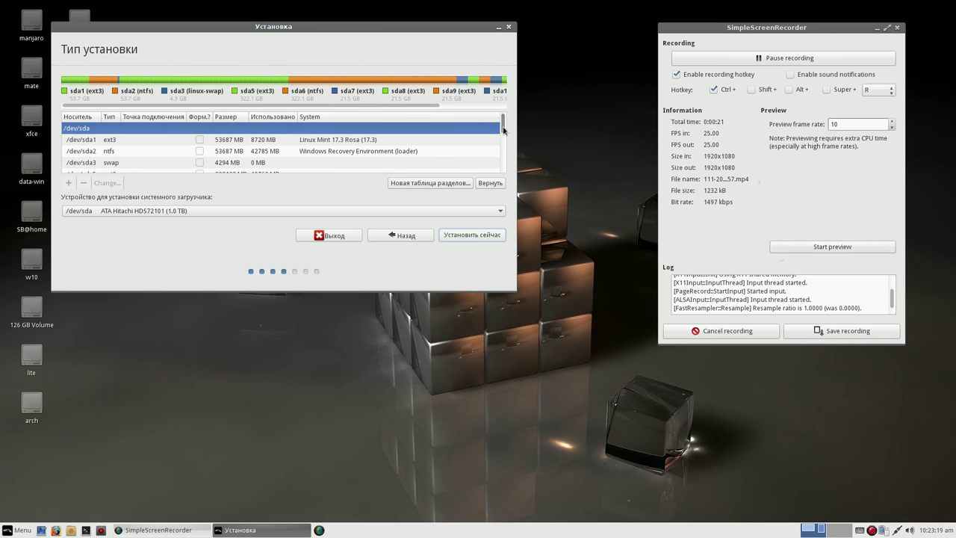
- Set /dev/sda11 to the Ext3 filesystem with mount point / and confirm writing the changes
{"action": "scroll", "coordinate": [503, 129], "scroll_direction": "down", "scroll_amount": 5}
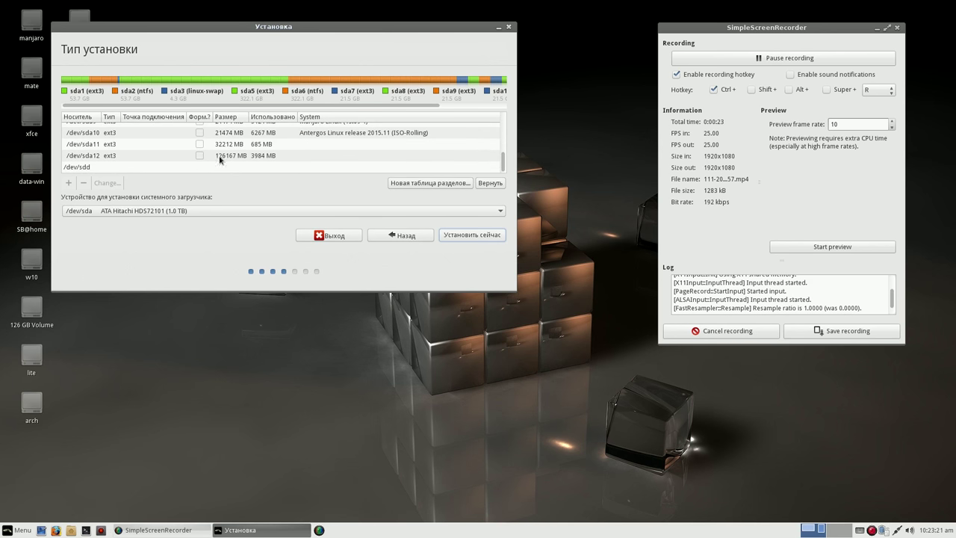
{"action": "left_click", "coordinate": [153, 145]}
{"action": "left_click", "coordinate": [106, 184]}
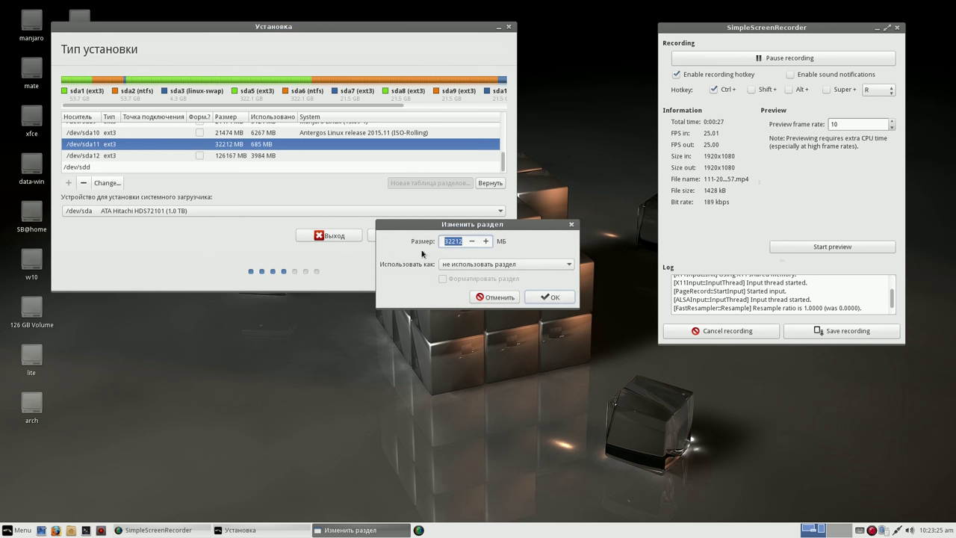
{"action": "left_click", "coordinate": [566, 266]}
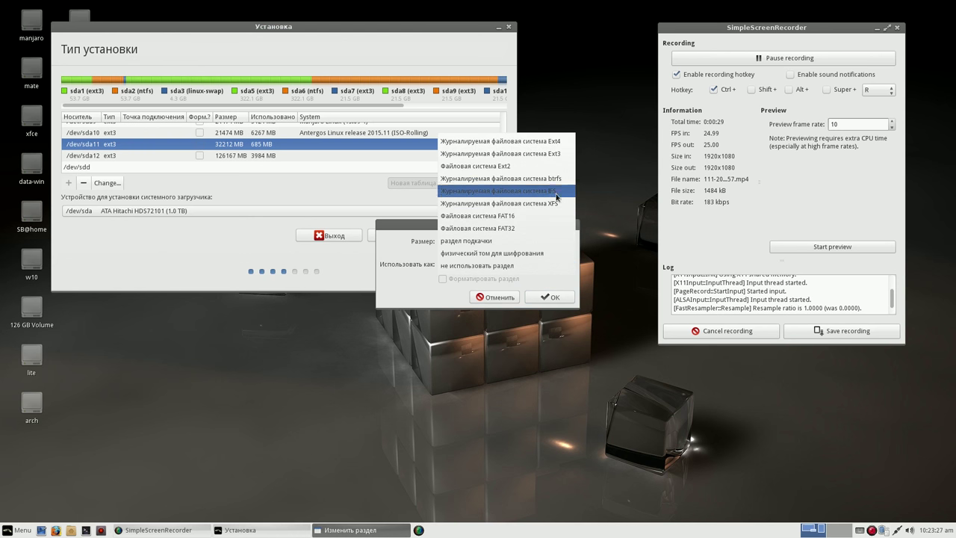
{"action": "left_click", "coordinate": [558, 153]}
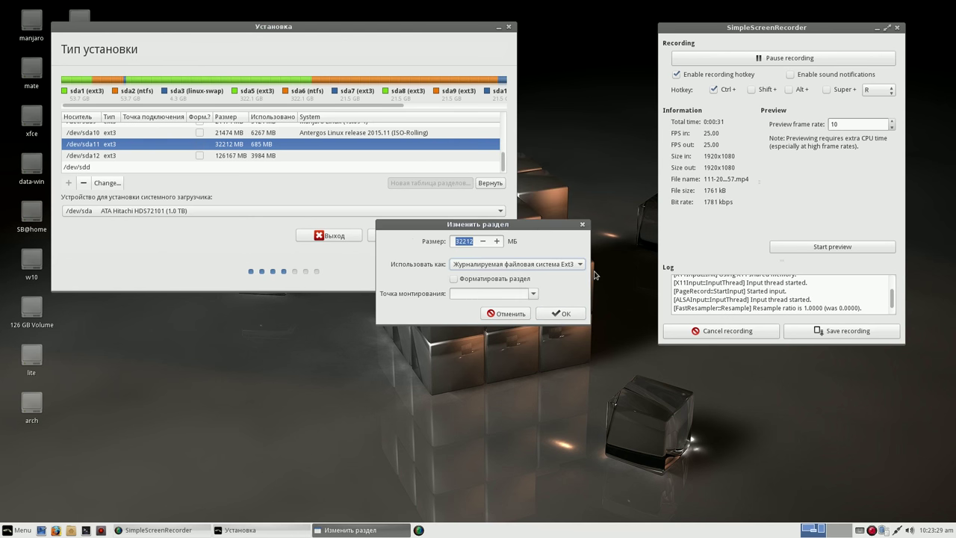
{"action": "left_click", "coordinate": [535, 293]}
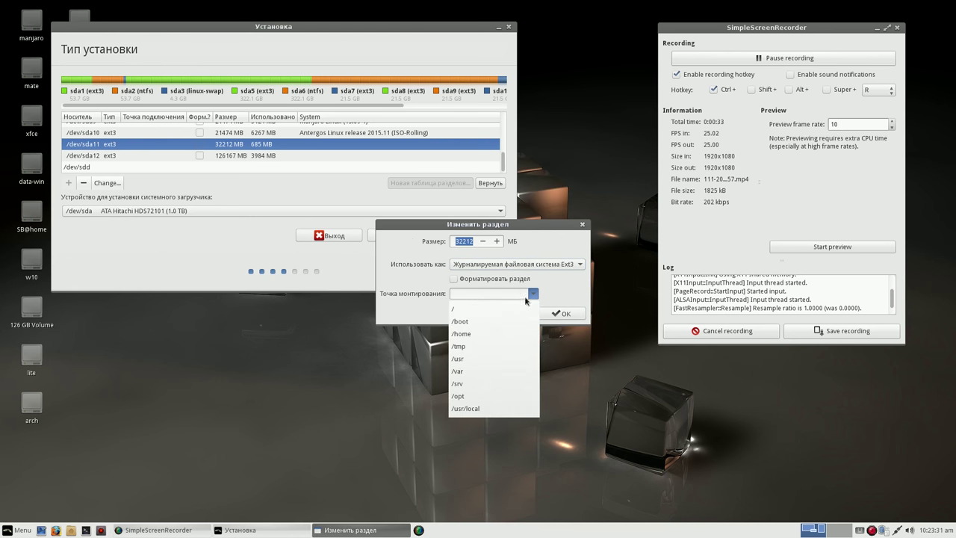
{"action": "left_click", "coordinate": [515, 307]}
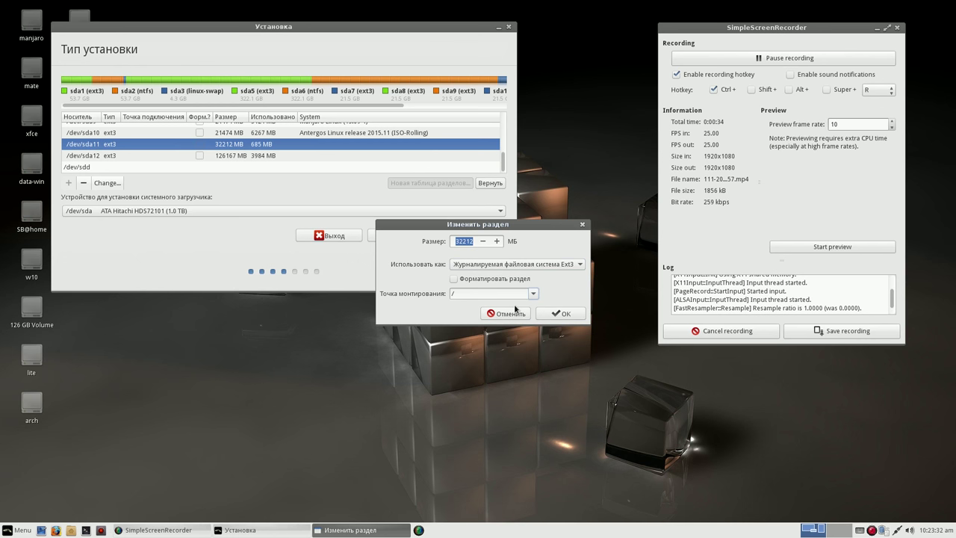
{"action": "left_click", "coordinate": [563, 314]}
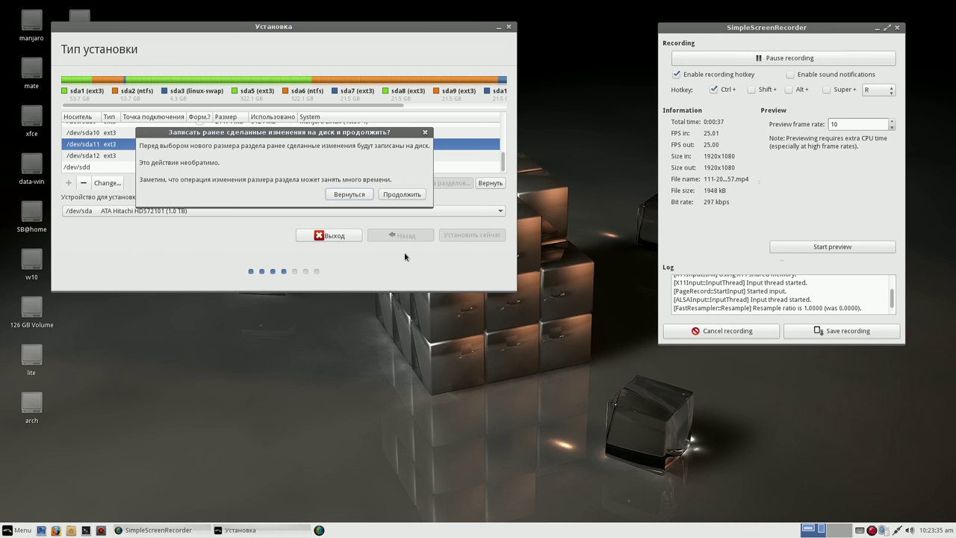
{"action": "left_click", "coordinate": [409, 195]}
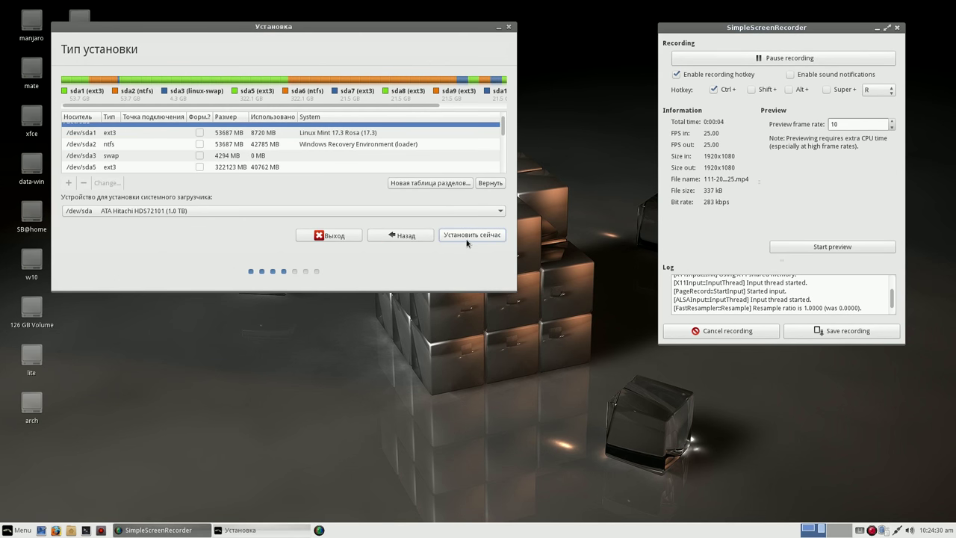
- Start 'Установить сейчас' with /dev/sda11 as root, confirming both prompts
{"action": "left_click_drag", "start_coordinate": [503, 127], "coordinate": [503, 159]}
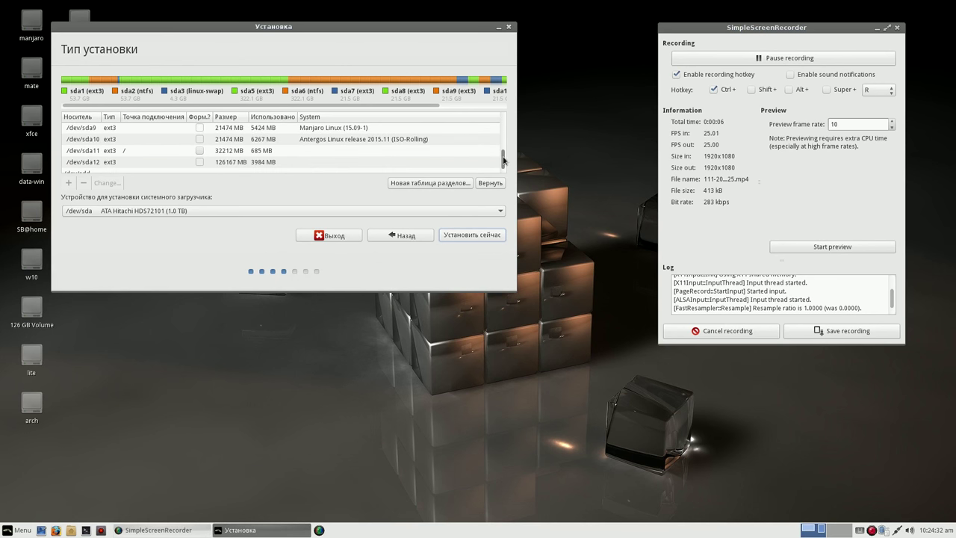
{"action": "left_click", "coordinate": [258, 153]}
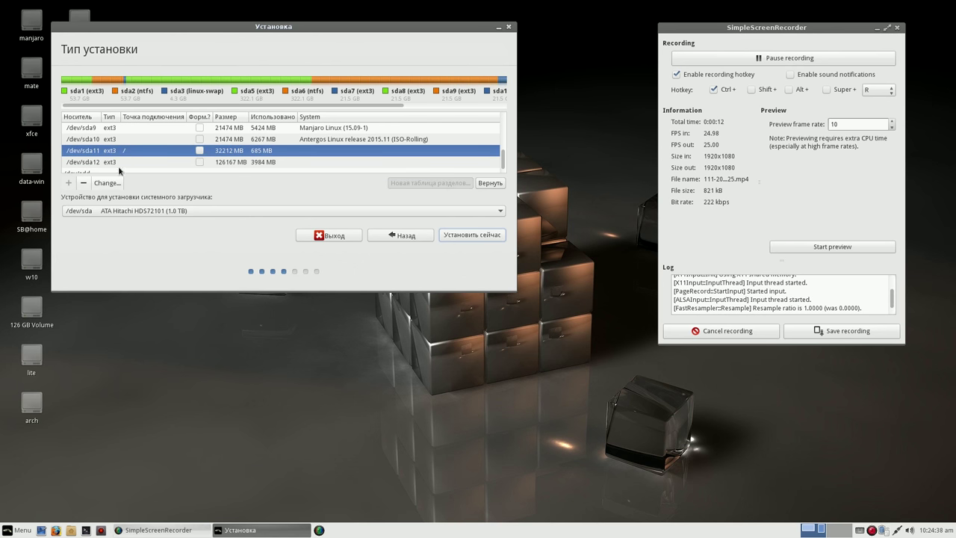
{"action": "left_click", "coordinate": [455, 235]}
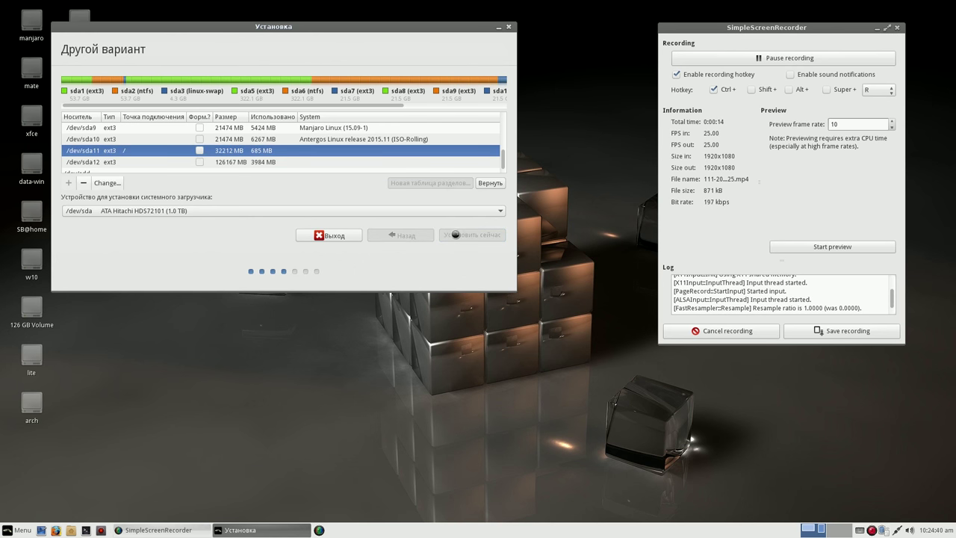
{"action": "left_click", "coordinate": [419, 196]}
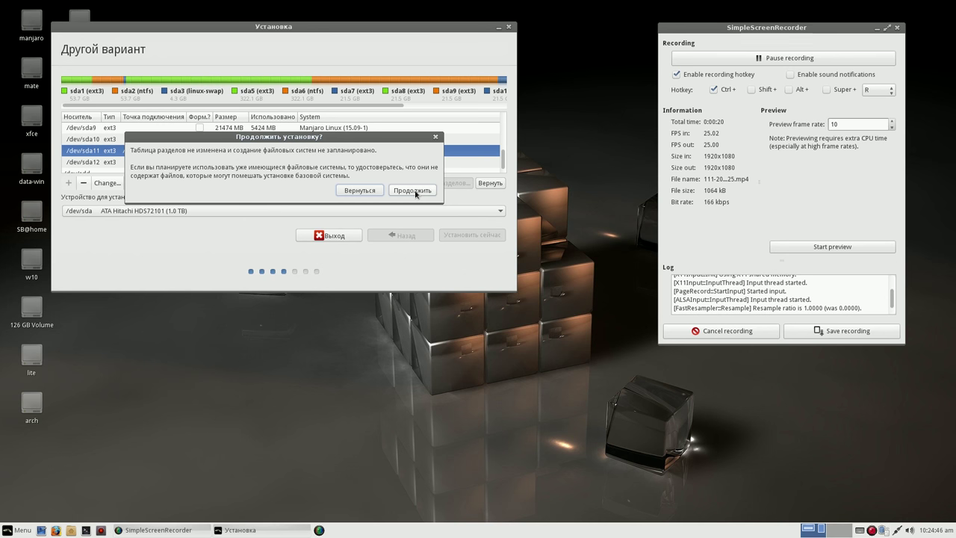
{"action": "left_click", "coordinate": [415, 194]}
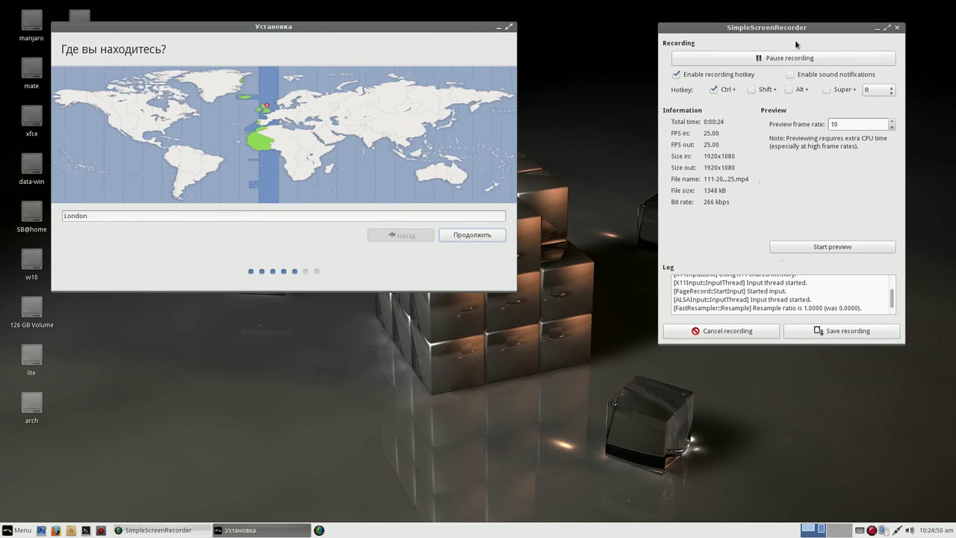
- Pick Moscow as the time zone and accept the Русская keyboard layout
{"action": "left_click", "coordinate": [310, 107]}
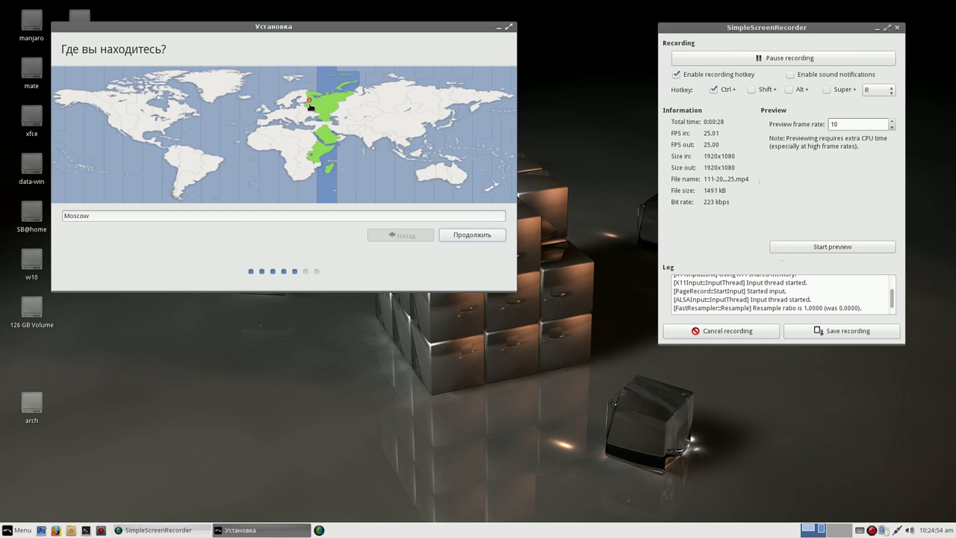
{"action": "left_click", "coordinate": [467, 235]}
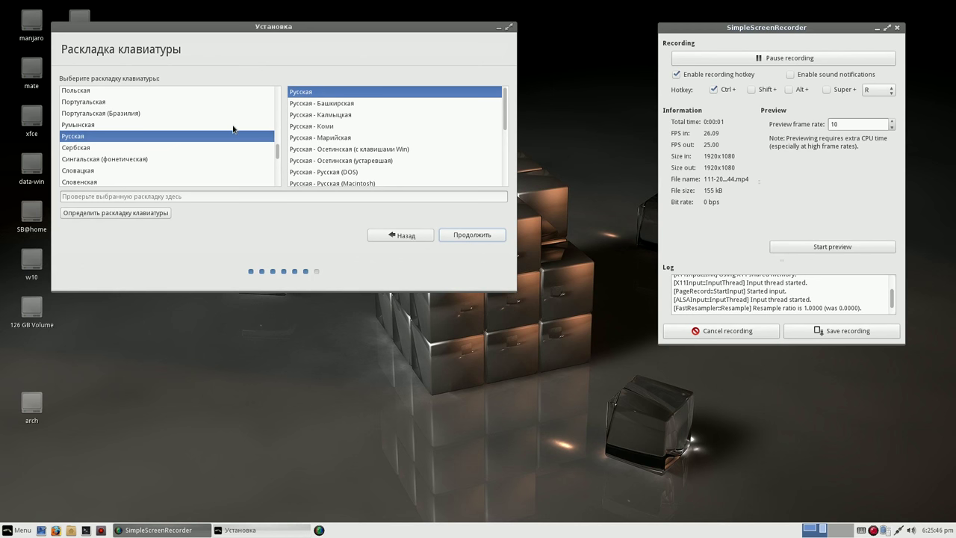
{"action": "left_click", "coordinate": [472, 236]}
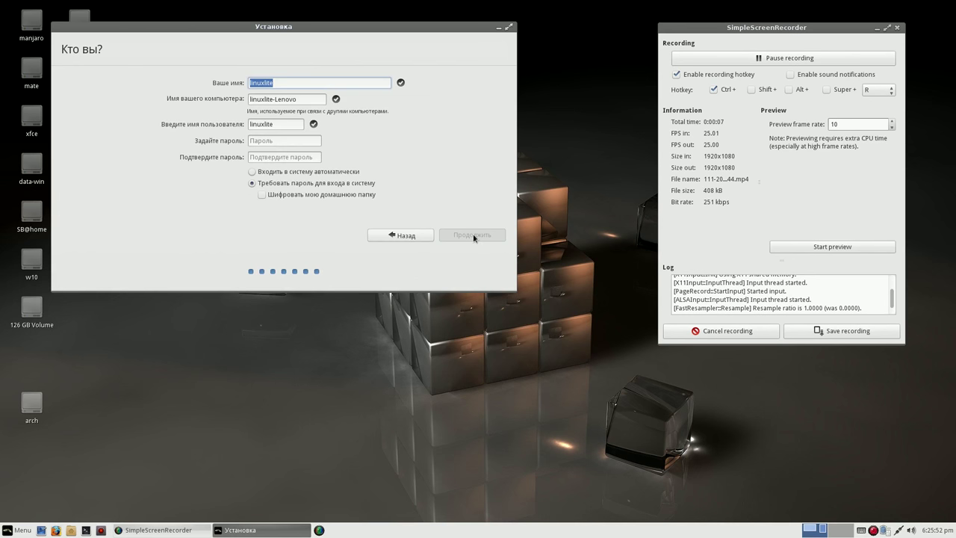
- Enter and confirm the account password, choose automatic login, and continue installing
{"action": "left_click", "coordinate": [283, 141]}
{"action": "type", "text": "1"}
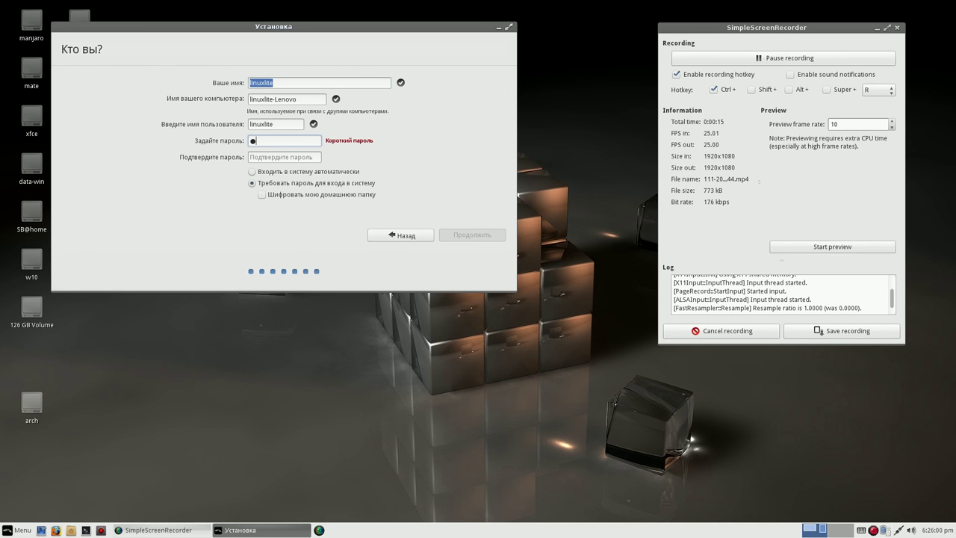
{"action": "type", "text": "234"}
{"action": "left_click", "coordinate": [267, 157]}
{"action": "type", "text": "1234"}
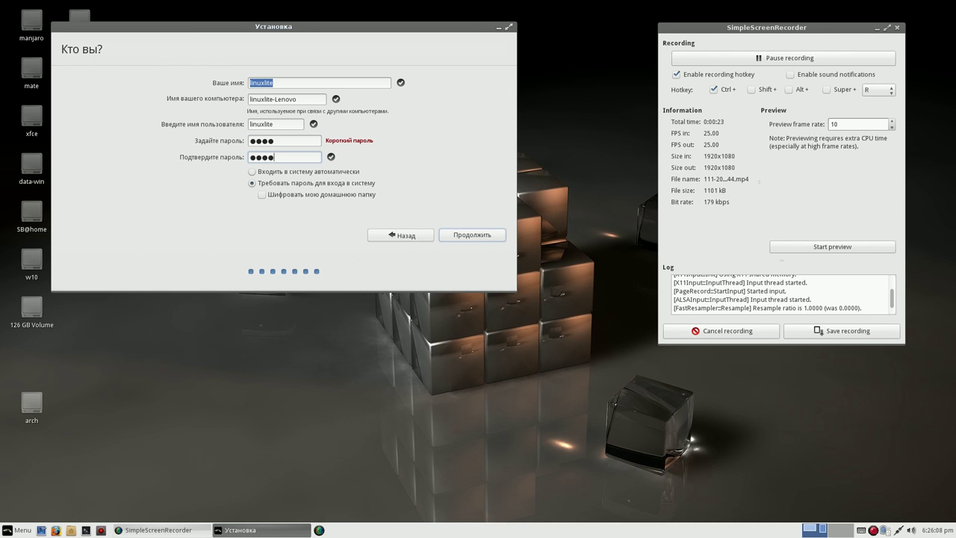
{"action": "left_click", "coordinate": [252, 177]}
{"action": "left_click", "coordinate": [472, 236]}
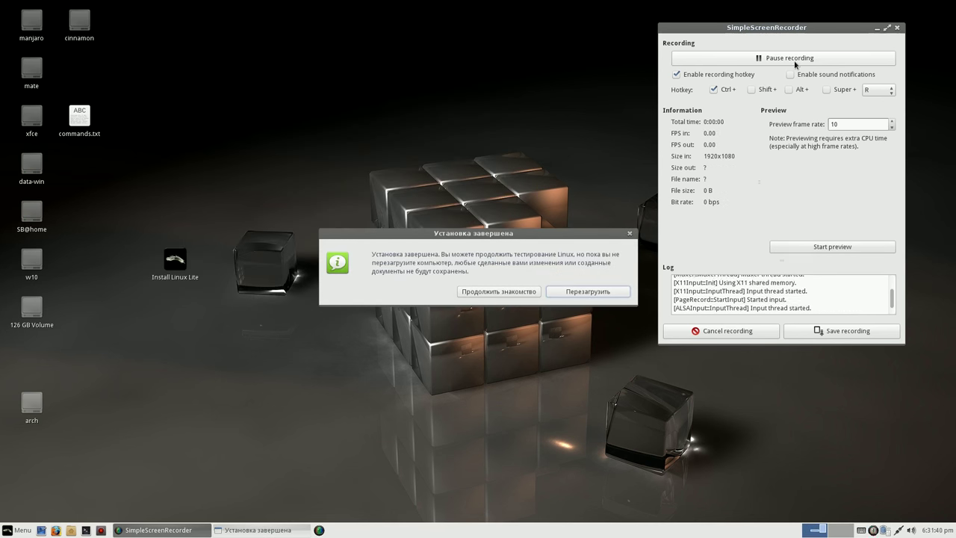
- Drag the 'Установка завершена' notice to the upper left of the screen
{"action": "left_click_drag", "start_coordinate": [600, 237], "coordinate": [451, 50]}
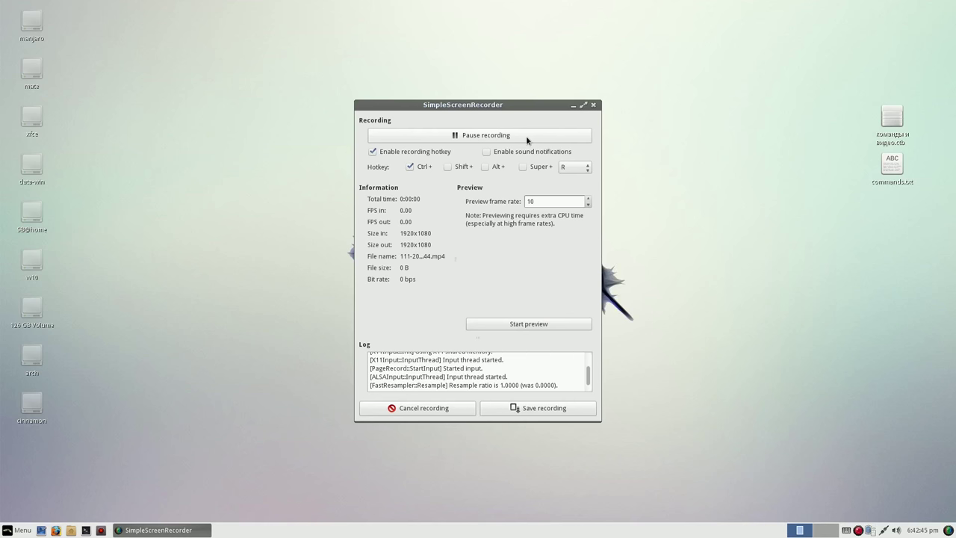
- Move the recorder to the top-right, then search the applications menu for 'lan'
{"action": "left_click_drag", "start_coordinate": [543, 109], "coordinate": [871, 47]}
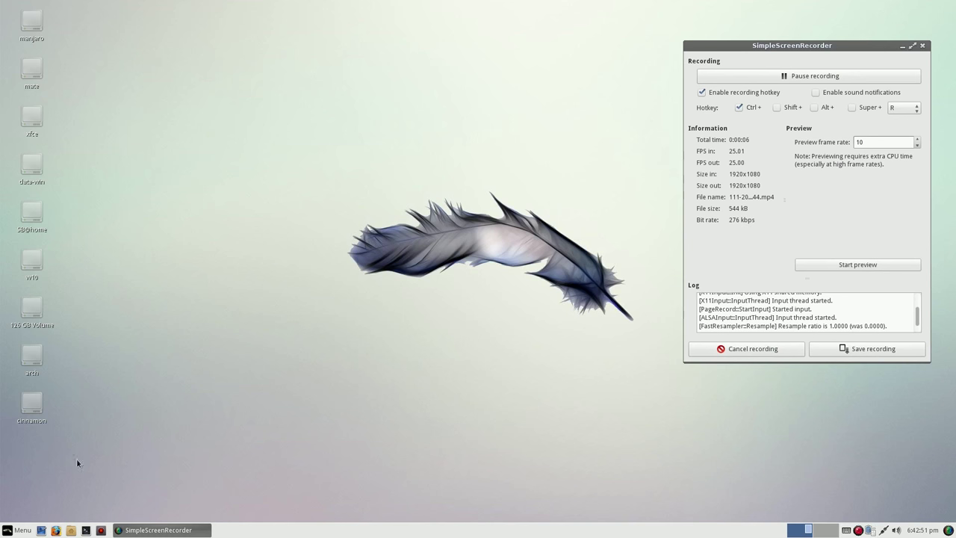
{"action": "left_click", "coordinate": [11, 531]}
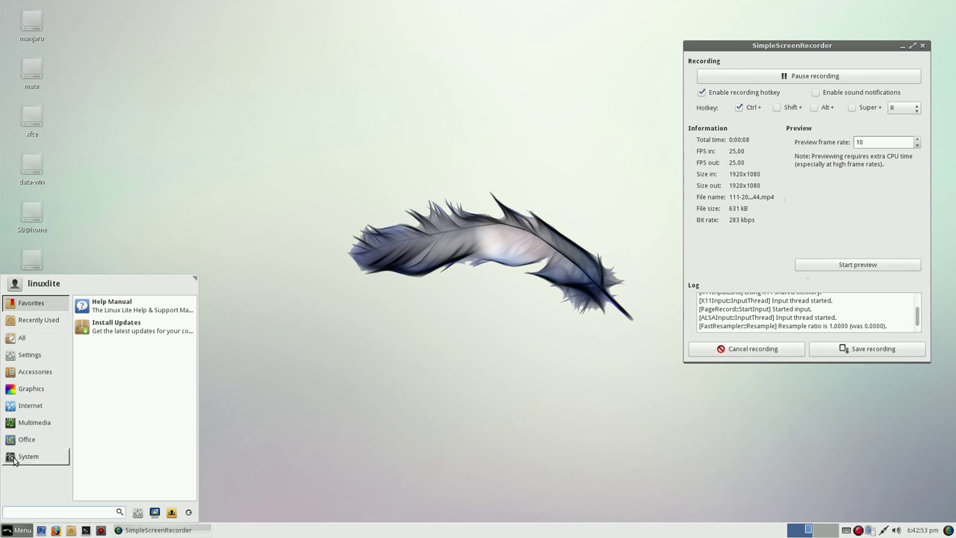
{"action": "mouse_move", "coordinate": [39, 338]}
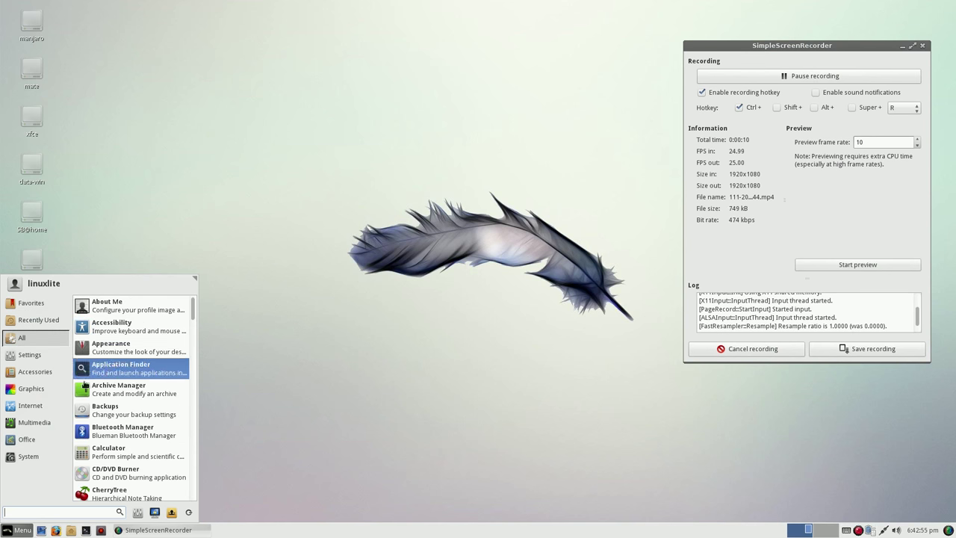
{"action": "mouse_move", "coordinate": [38, 457]}
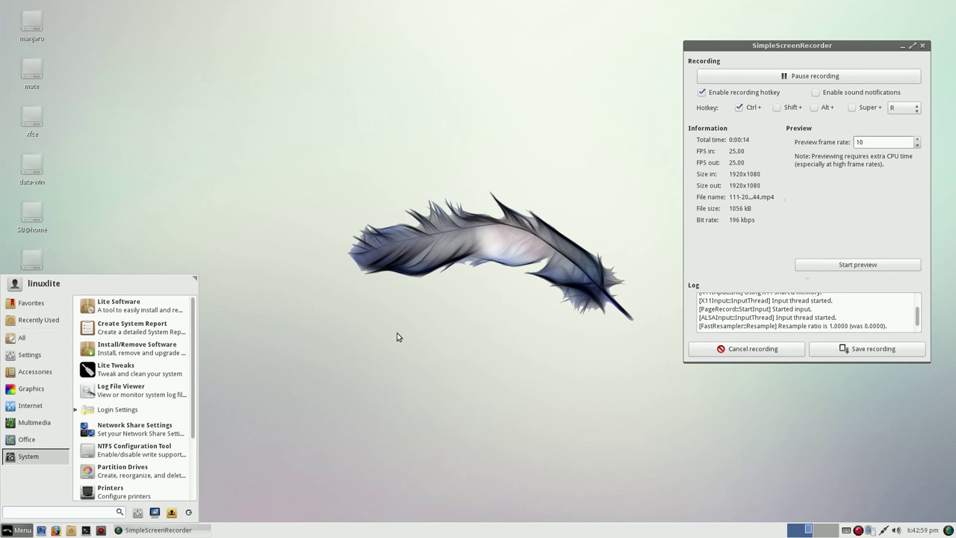
{"action": "left_click", "coordinate": [804, 80]}
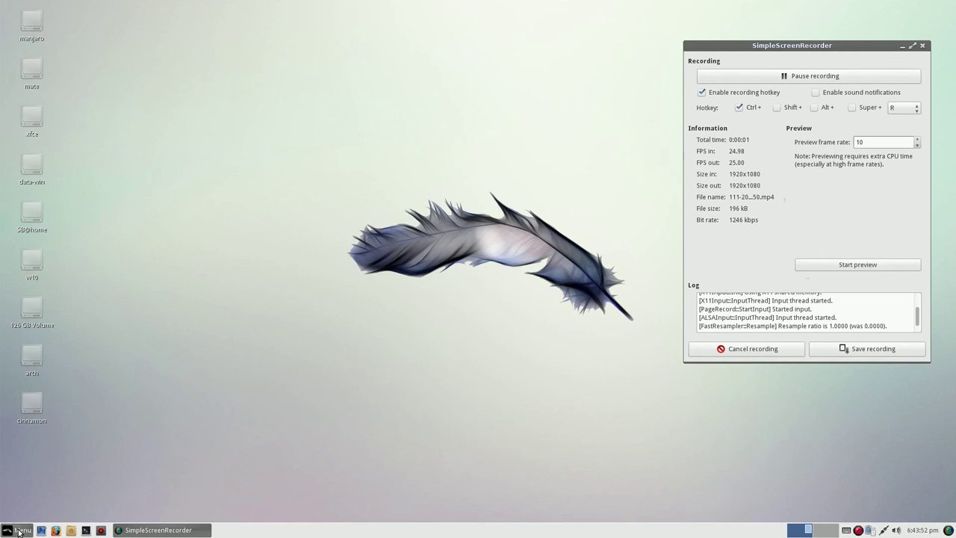
{"action": "left_click", "coordinate": [18, 530]}
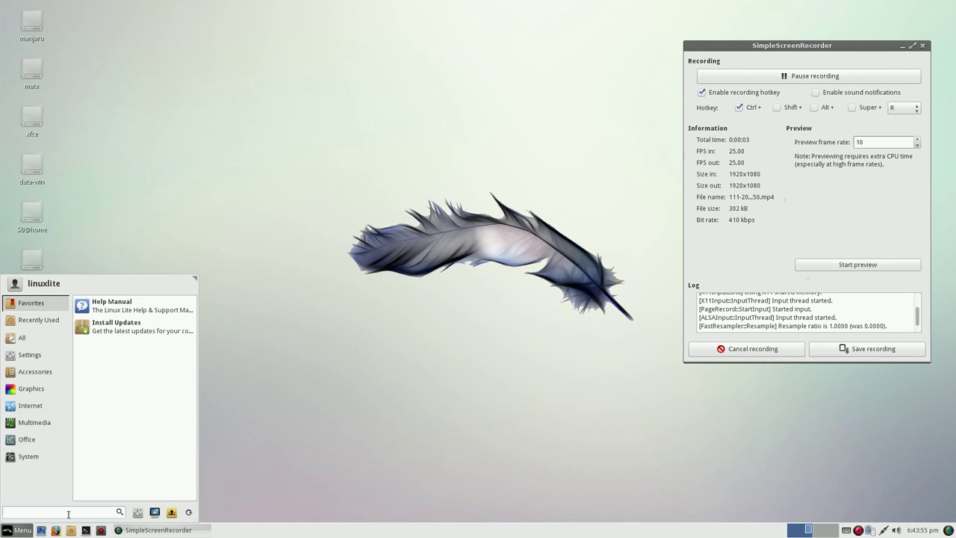
{"action": "type", "text": "l"}
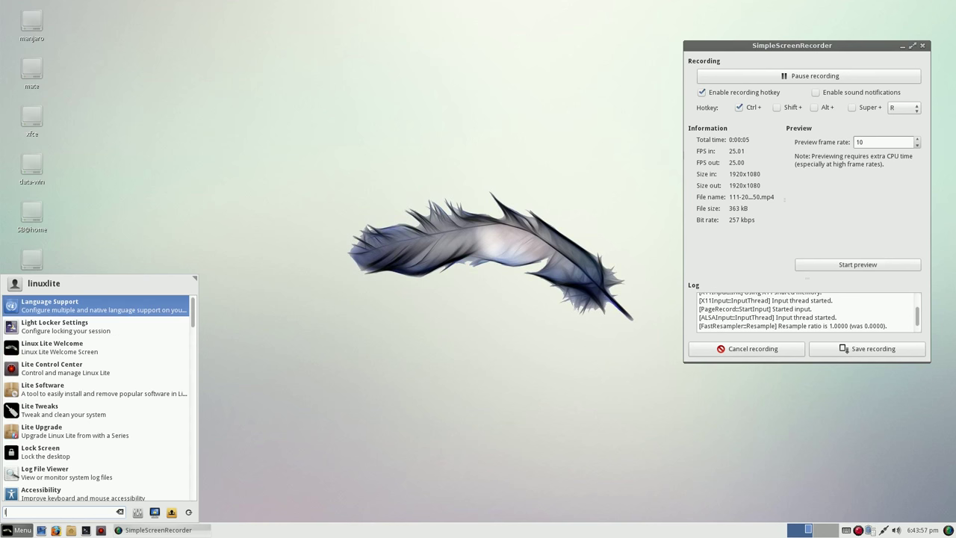
{"action": "type", "text": "an"}
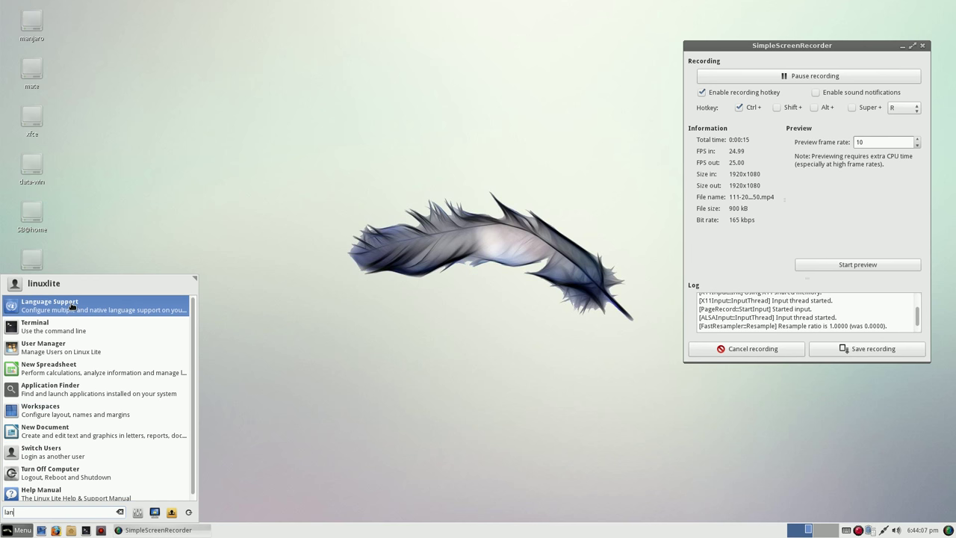
- Launch Language Support and reposition its window and the incomplete-languages prompt
{"action": "left_click", "coordinate": [71, 307]}
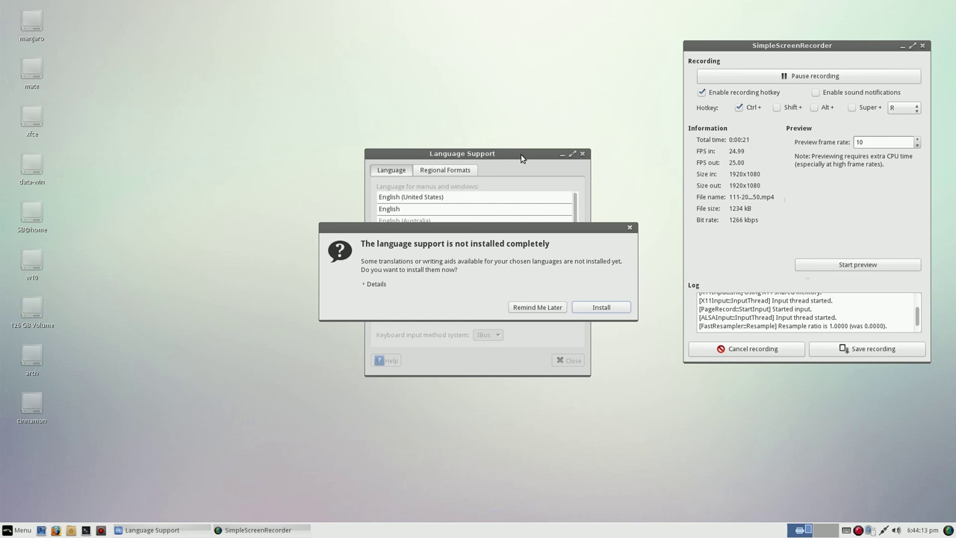
{"action": "left_click_drag", "start_coordinate": [522, 158], "coordinate": [250, 33]}
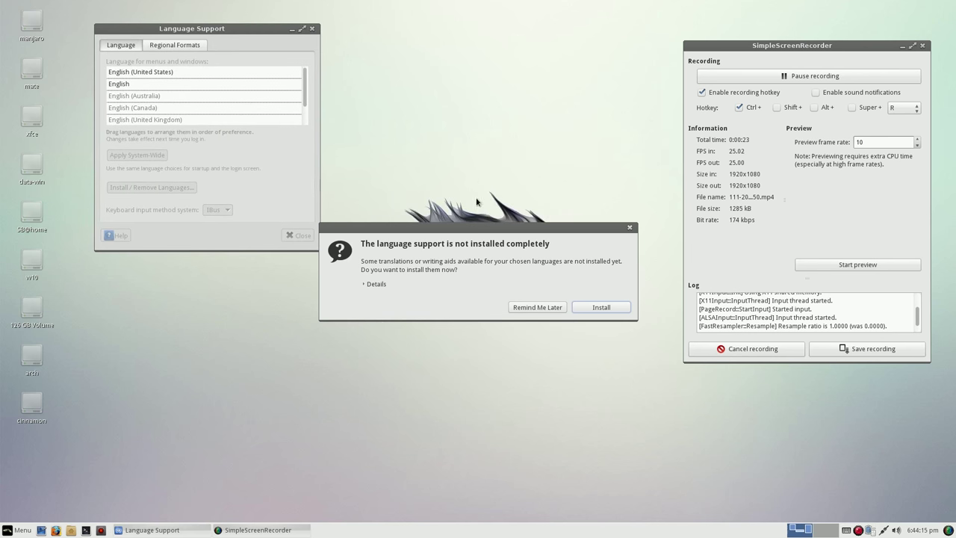
{"action": "left_click_drag", "start_coordinate": [475, 228], "coordinate": [488, 79]}
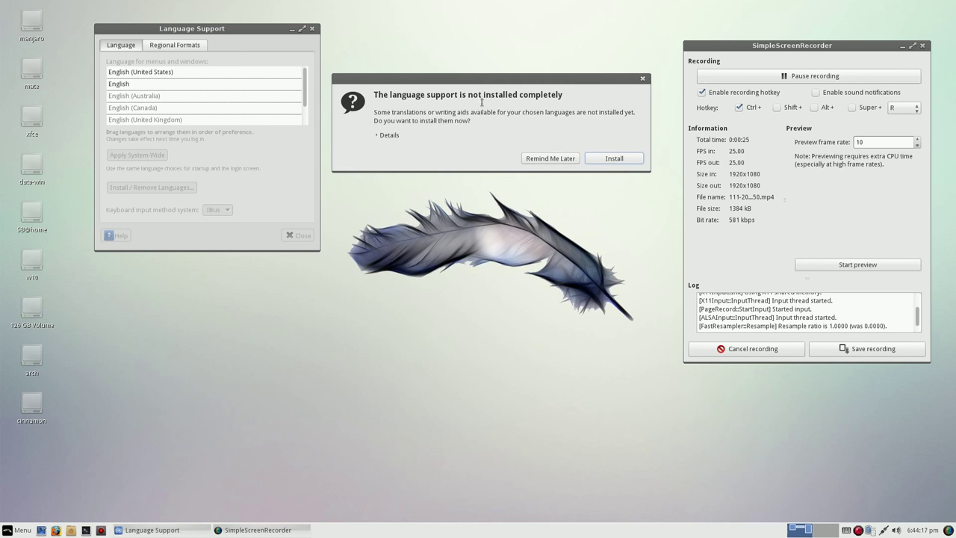
{"action": "left_click_drag", "start_coordinate": [375, 94], "coordinate": [566, 95]}
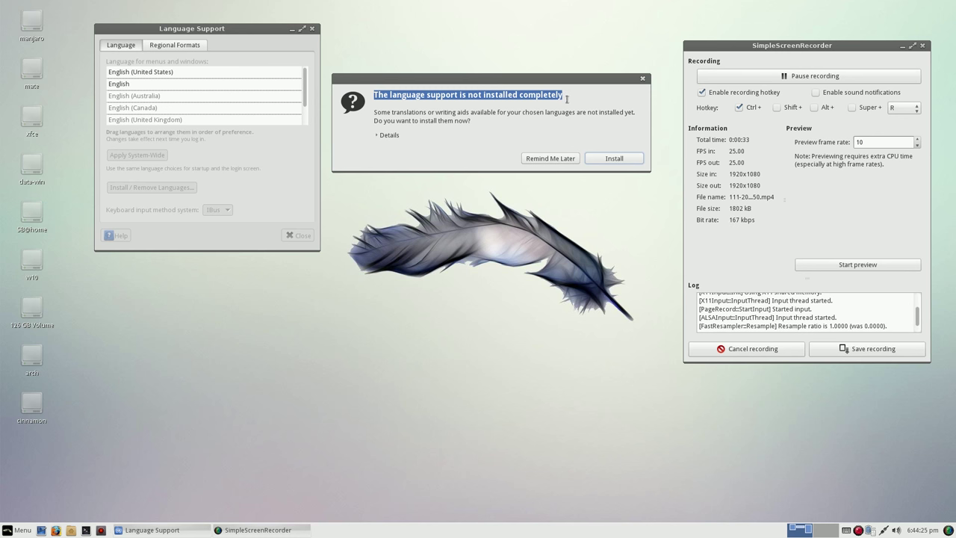
- Install the missing language packs, authenticating with the user password
{"action": "left_click", "coordinate": [615, 159]}
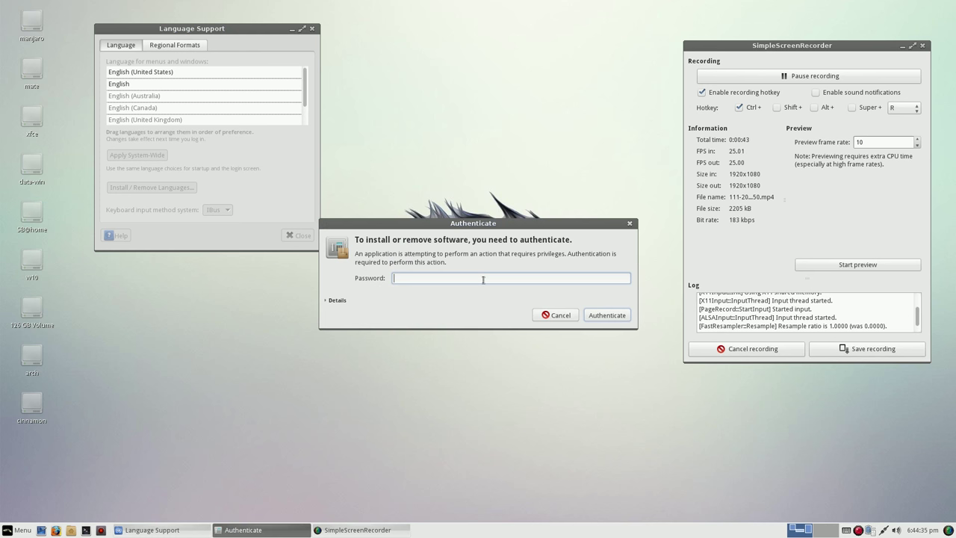
{"action": "type", "text": "•"}
{"action": "left_click", "coordinate": [614, 317]}
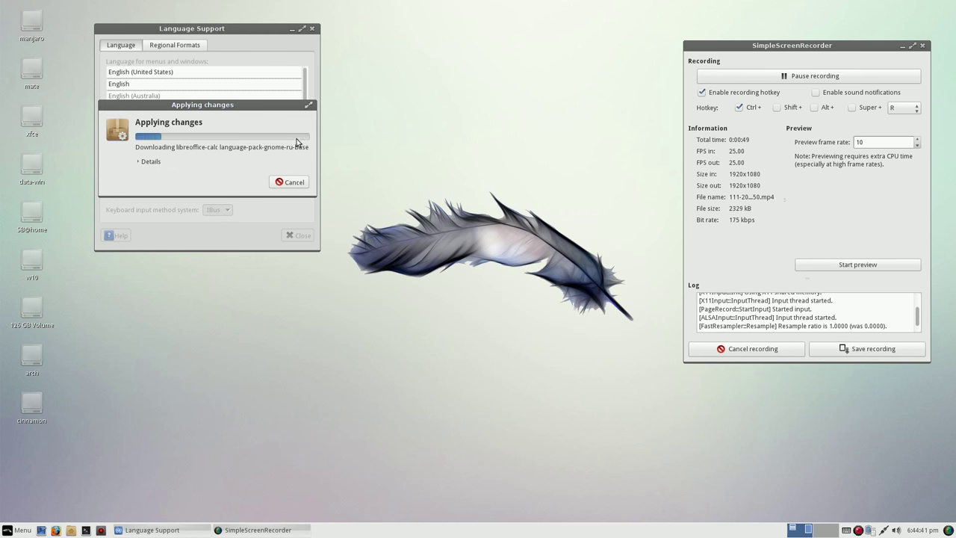
{"action": "left_click_drag", "start_coordinate": [228, 105], "coordinate": [454, 34]}
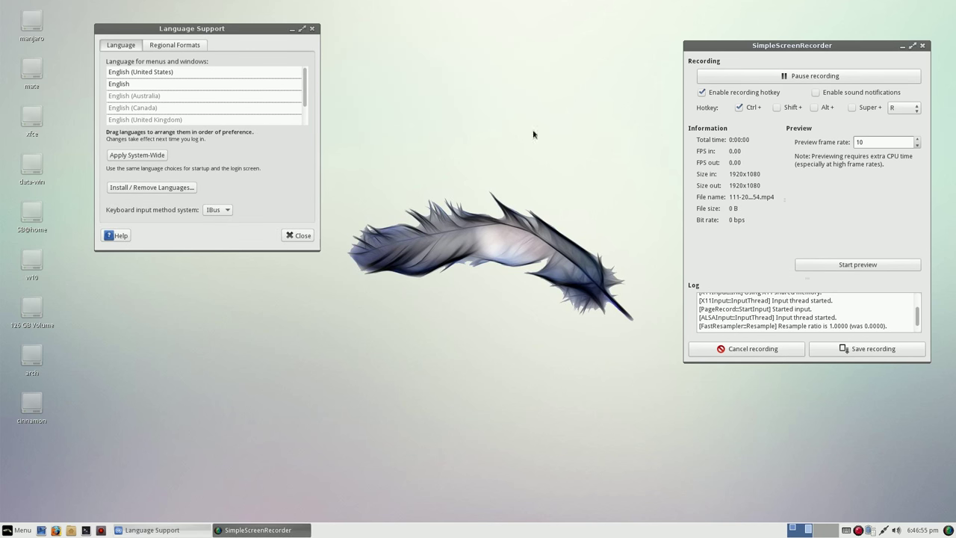
- Move русский to the top of the language order and apply it system-wide with the password
{"action": "left_click_drag", "start_coordinate": [315, 247], "coordinate": [421, 335]}
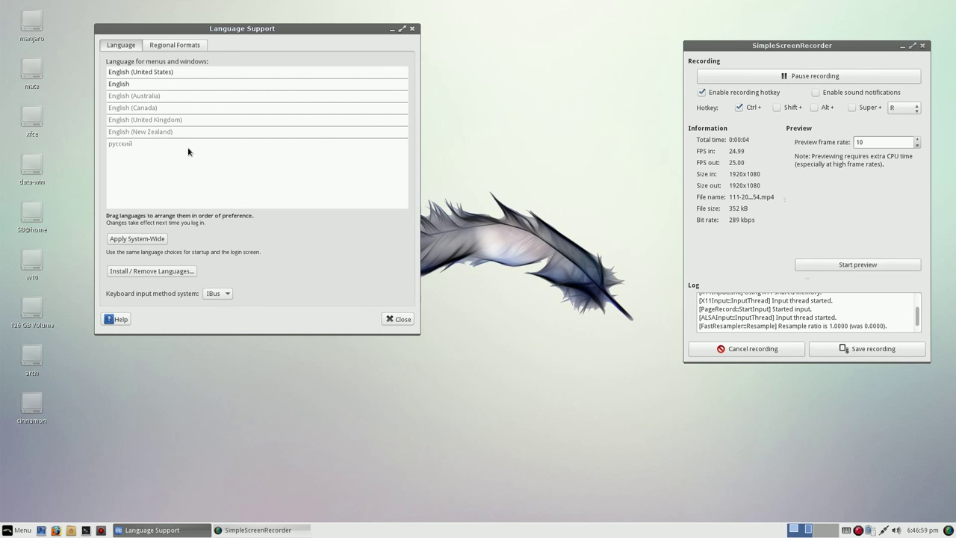
{"action": "left_click", "coordinate": [152, 145]}
{"action": "left_click_drag", "start_coordinate": [151, 145], "coordinate": [156, 76]}
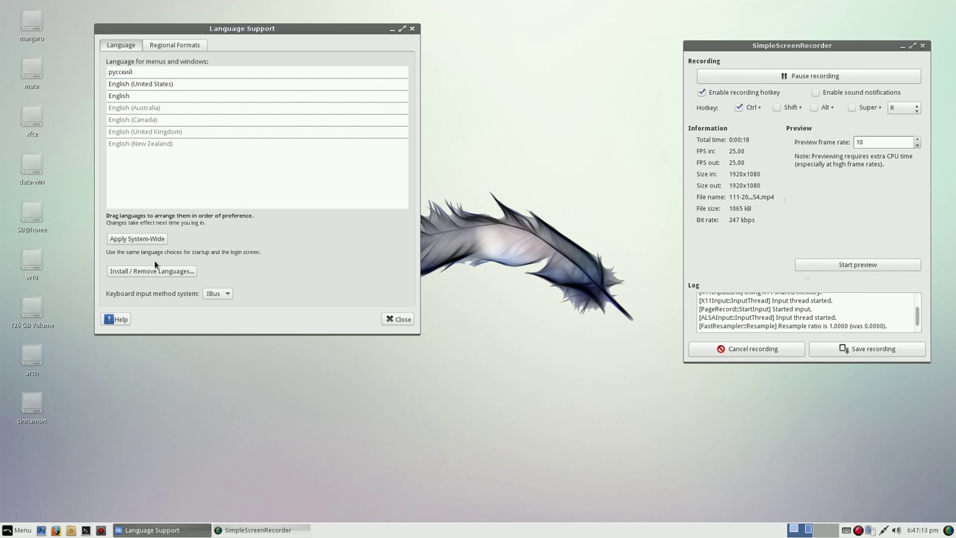
{"action": "left_click", "coordinate": [144, 240]}
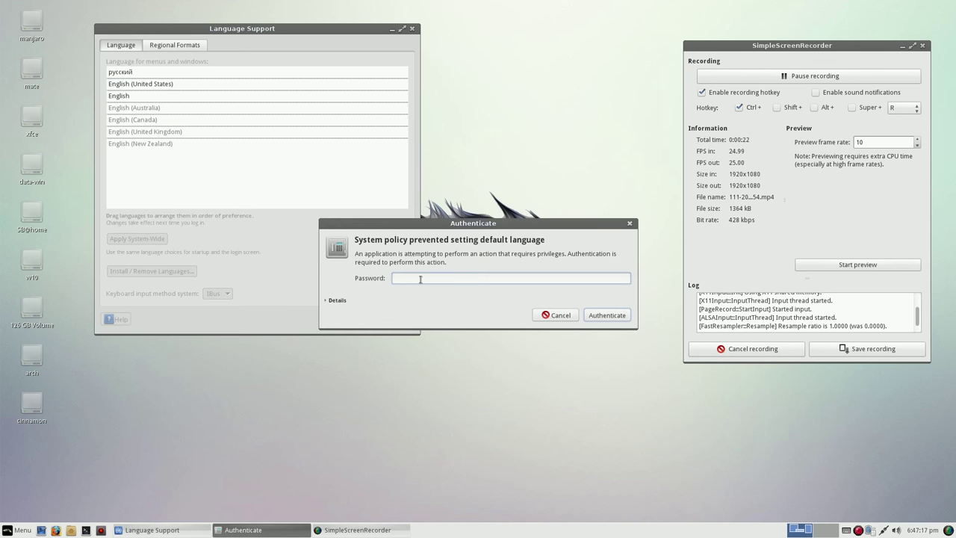
{"action": "type", "text": "•••"}
{"action": "left_click", "coordinate": [605, 317]}
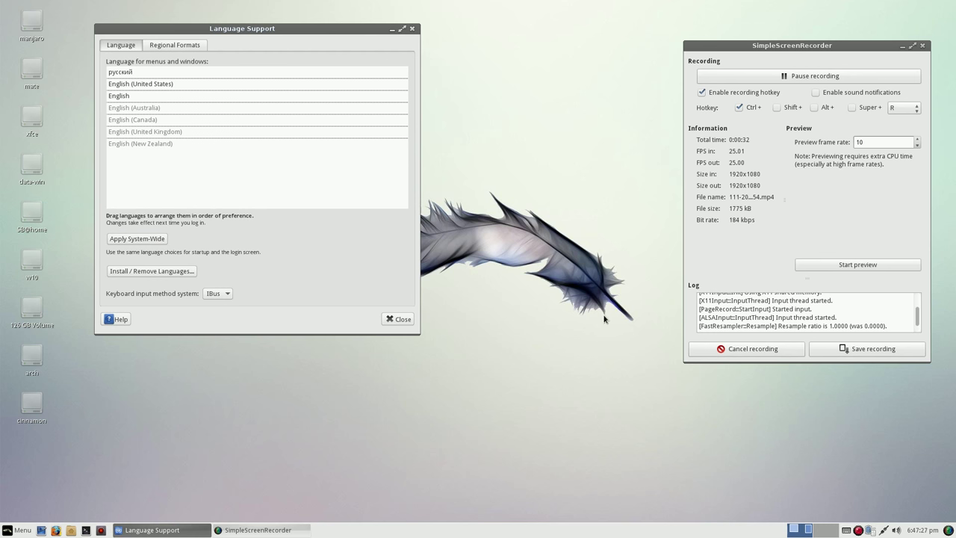
- Move English (United Kingdom) to second place, just below русский
{"action": "left_click", "coordinate": [170, 143]}
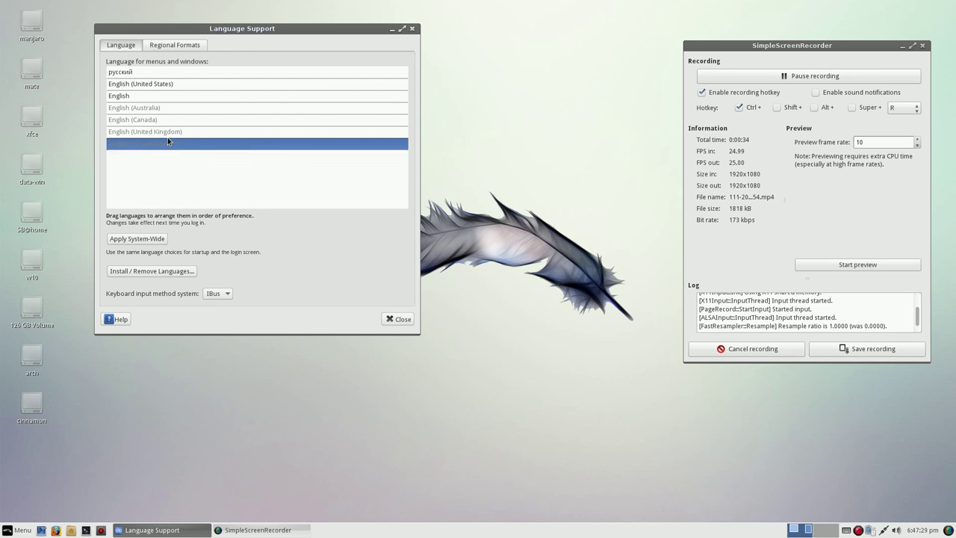
{"action": "left_click", "coordinate": [170, 133]}
{"action": "left_click_drag", "start_coordinate": [170, 136], "coordinate": [172, 85]}
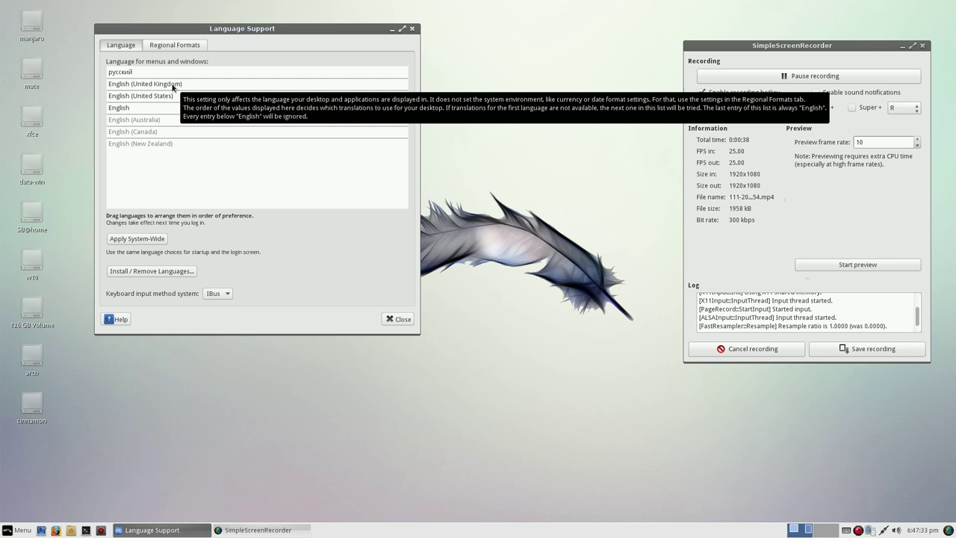
{"action": "left_click", "coordinate": [172, 72]}
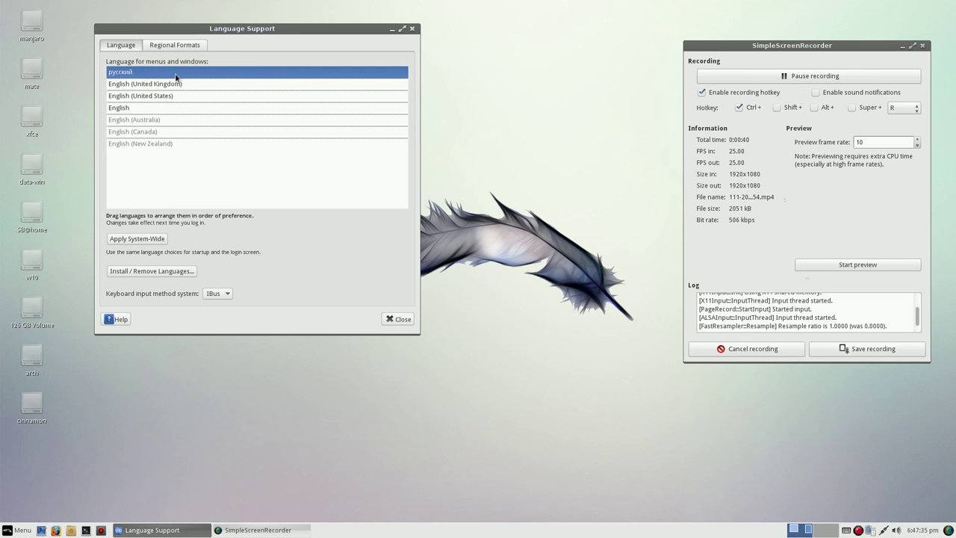
{"action": "left_click", "coordinate": [201, 177]}
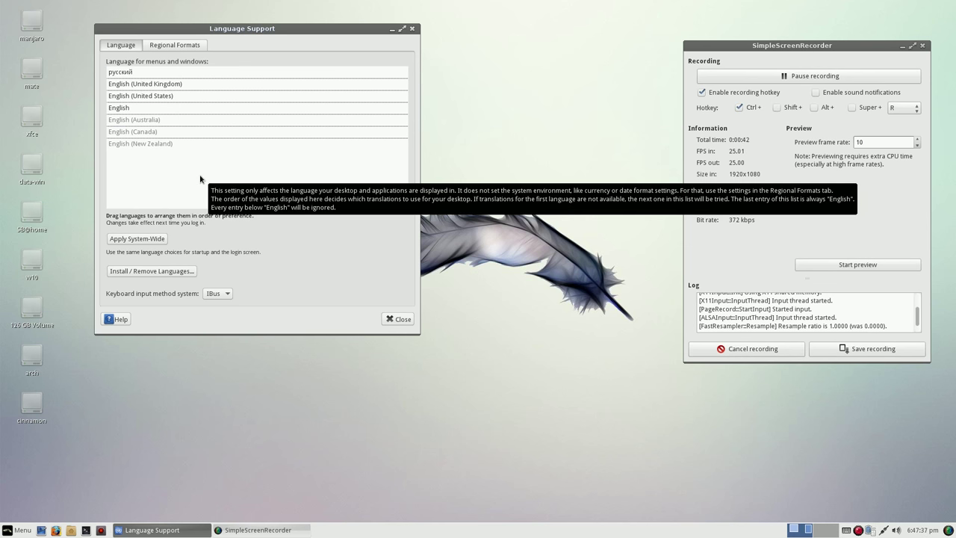
- Set regional formats to русский (Российская Федерация) system-wide, then close Language Support
{"action": "left_click", "coordinate": [191, 46]}
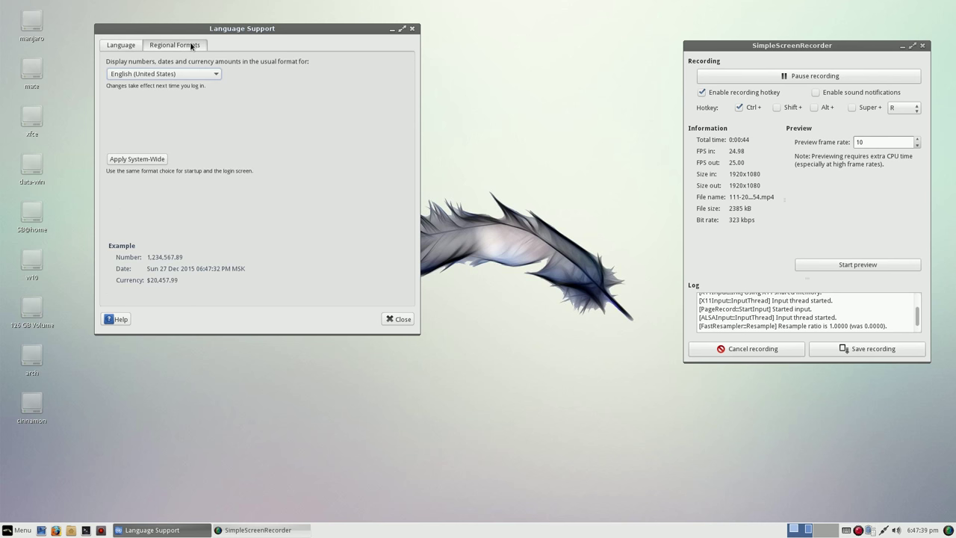
{"action": "left_click", "coordinate": [216, 75]}
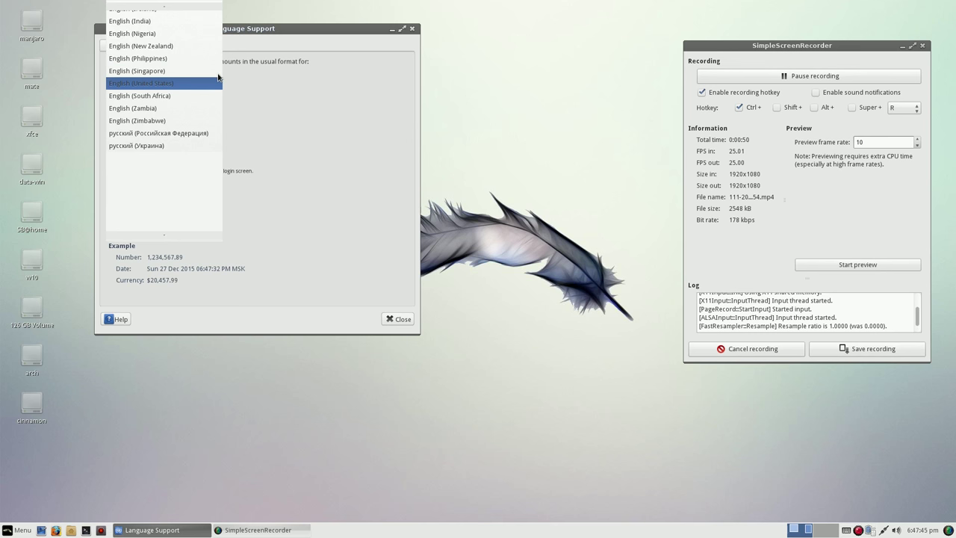
{"action": "left_click", "coordinate": [207, 133]}
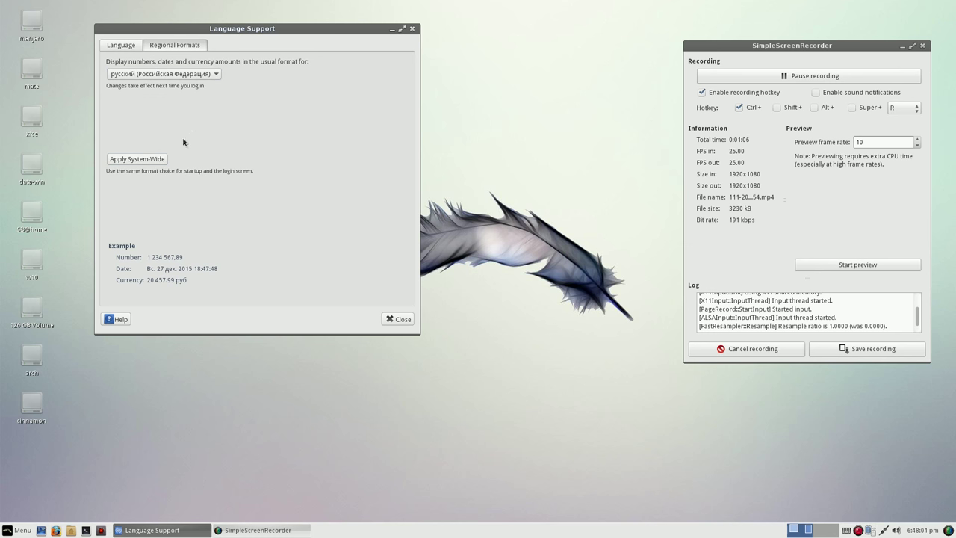
{"action": "left_click", "coordinate": [153, 161]}
{"action": "left_click", "coordinate": [401, 319]}
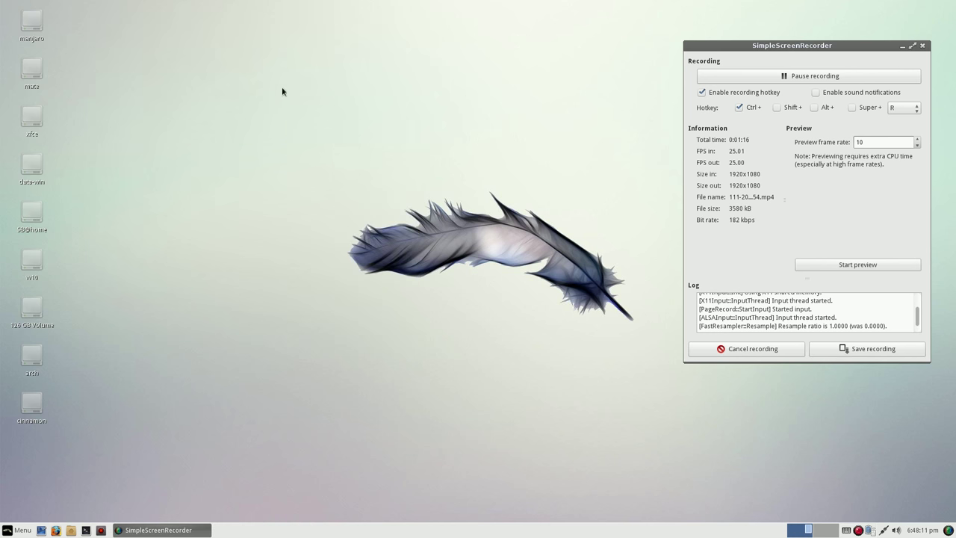
- Set the desktop background to the dark glass-dice picture in Desktop Settings
{"action": "right_click", "coordinate": [278, 78]}
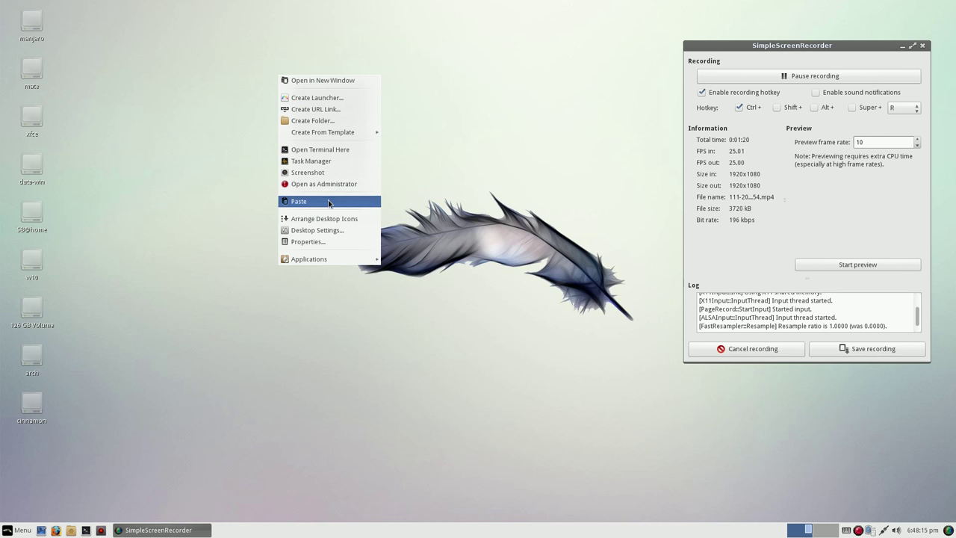
{"action": "left_click", "coordinate": [322, 230]}
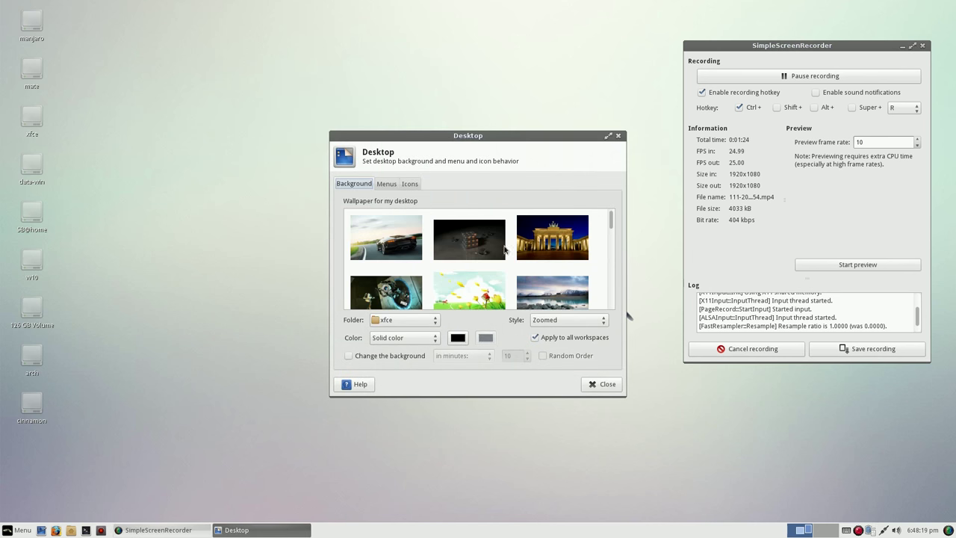
{"action": "left_click", "coordinate": [486, 238]}
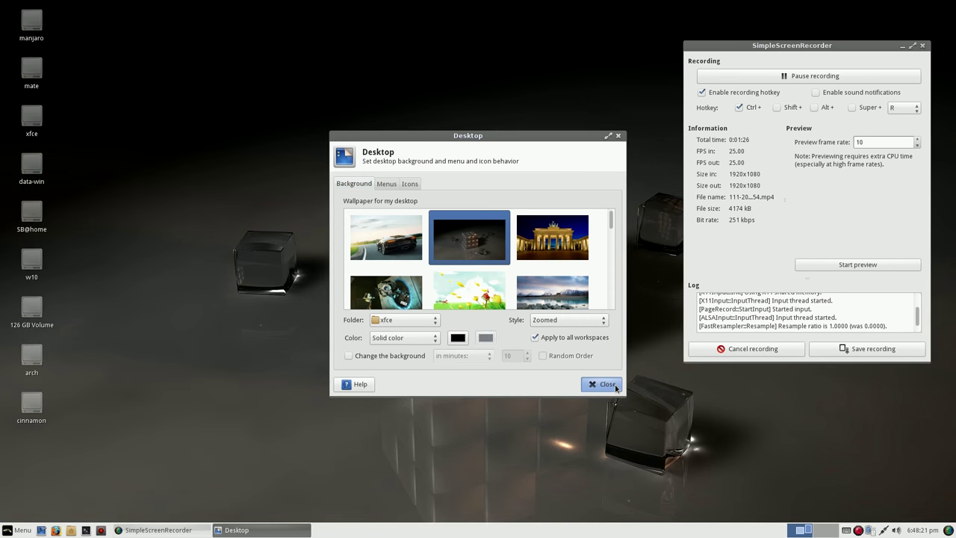
{"action": "left_click", "coordinate": [616, 386]}
{"action": "right_click", "coordinate": [377, 528]}
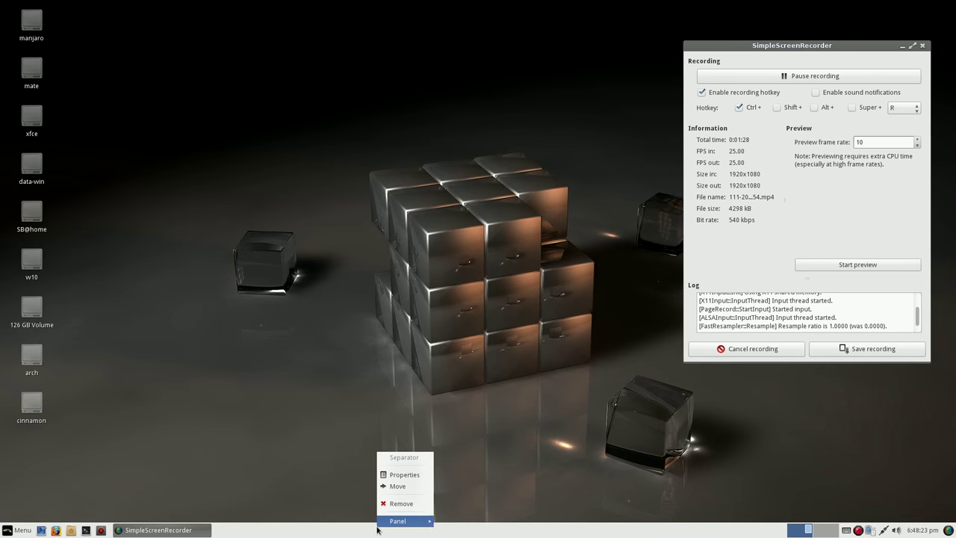
- Unlock the main panel, drag it from the bottom to the top screen edge, and relock it
{"action": "mouse_move", "coordinate": [377, 527]}
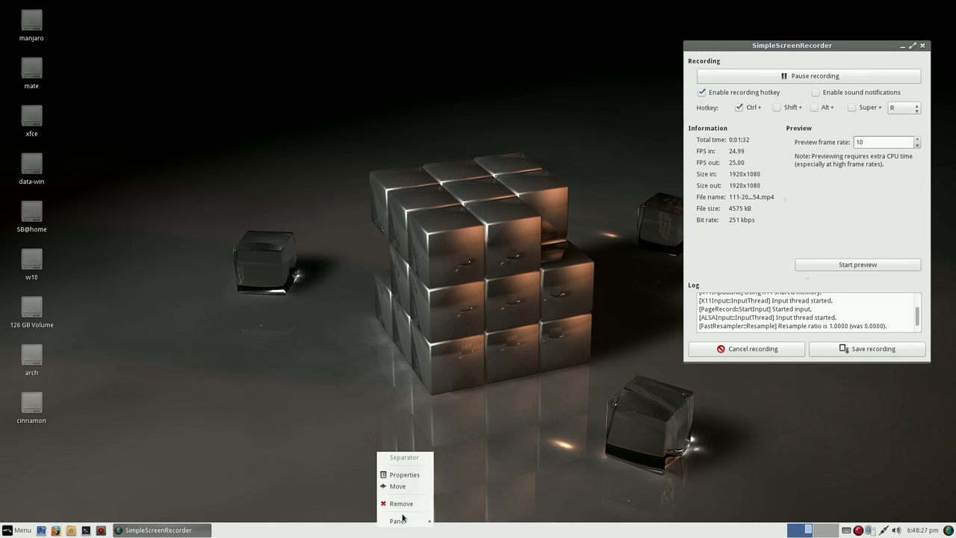
{"action": "mouse_move", "coordinate": [404, 521]}
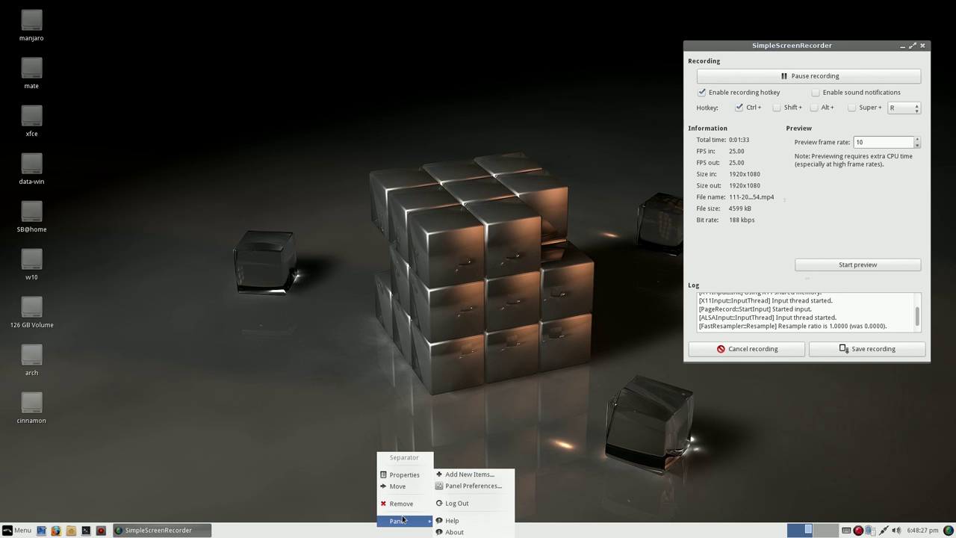
{"action": "left_click", "coordinate": [472, 487]}
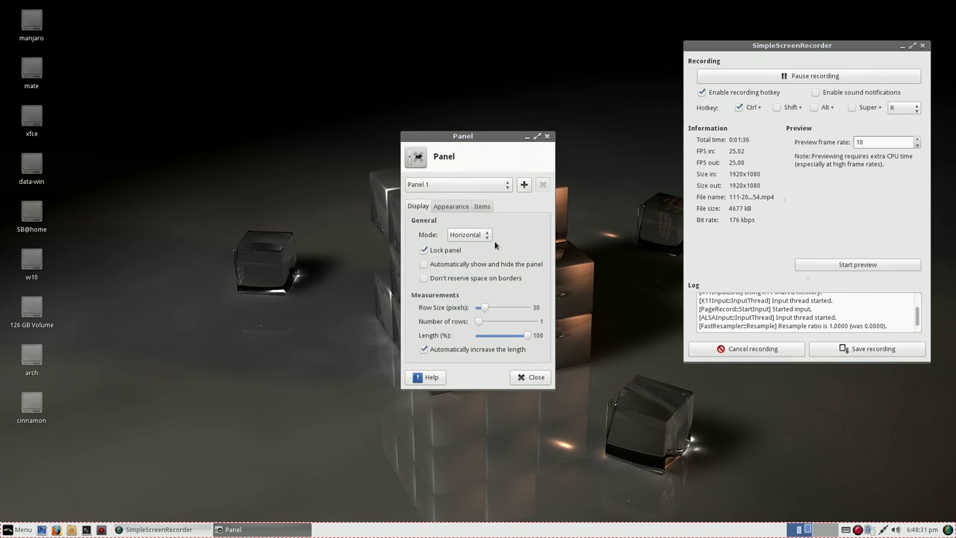
{"action": "left_click", "coordinate": [459, 208]}
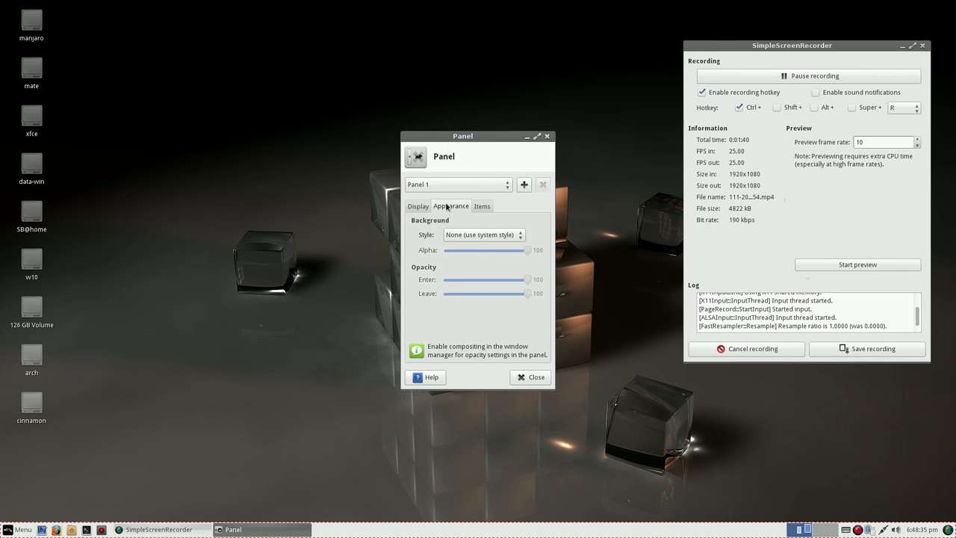
{"action": "left_click", "coordinate": [419, 206]}
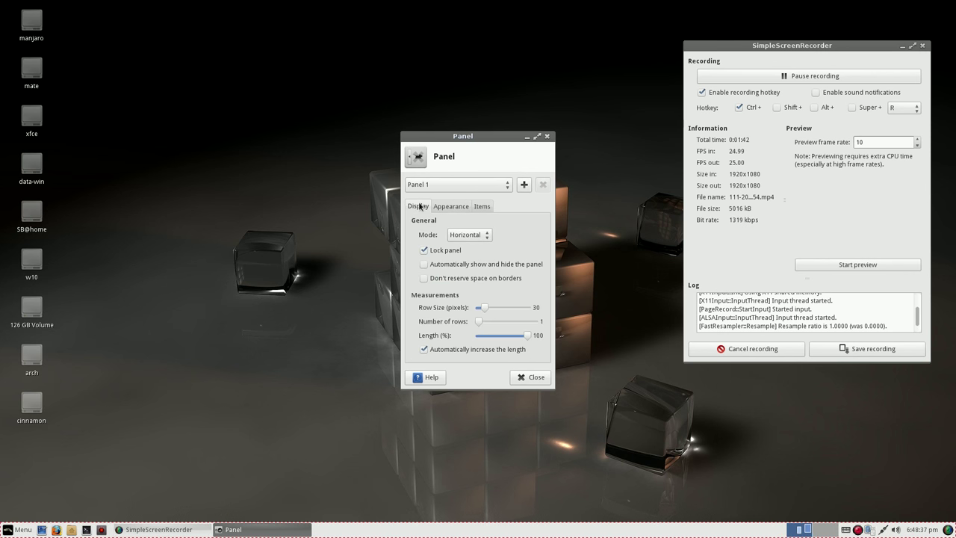
{"action": "left_click", "coordinate": [425, 250]}
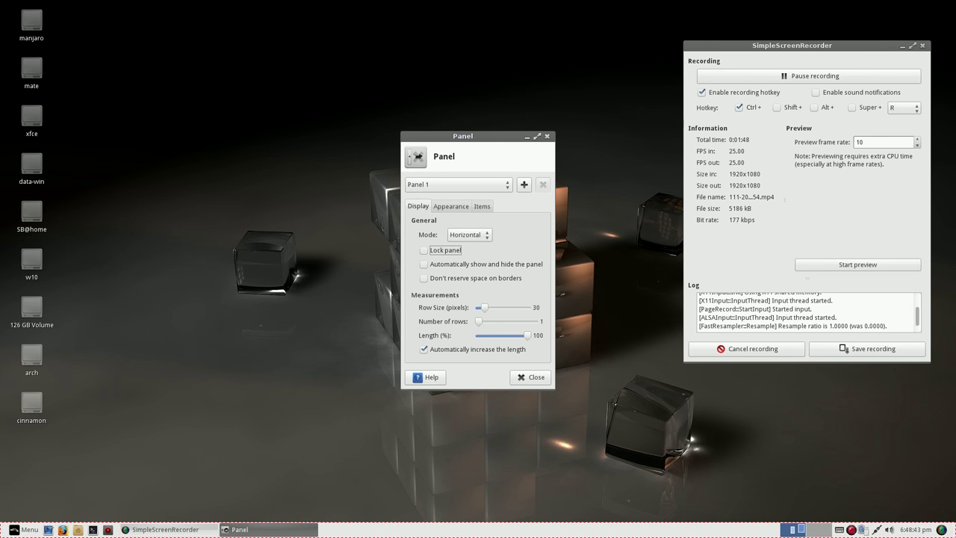
{"action": "left_click_drag", "start_coordinate": [953, 529], "coordinate": [953, 8]}
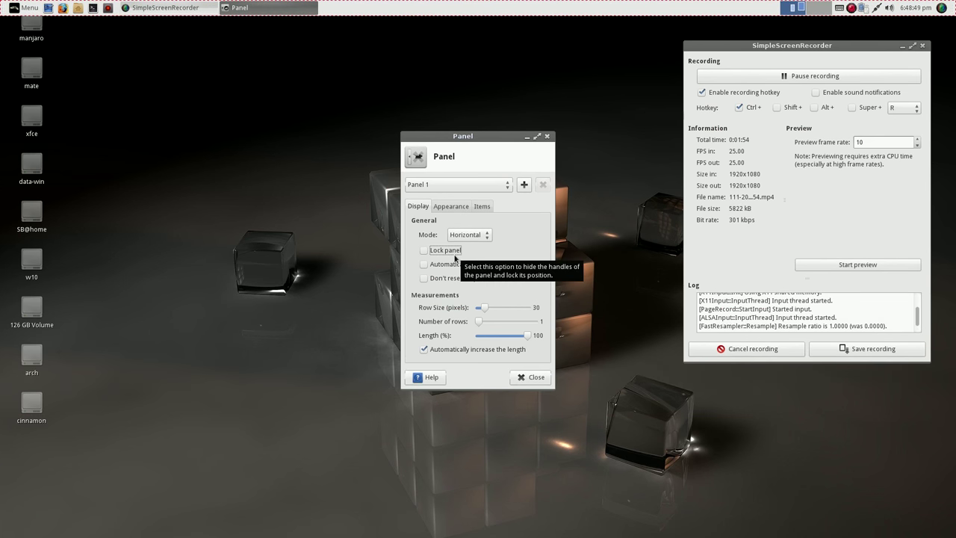
{"action": "left_click", "coordinate": [424, 251]}
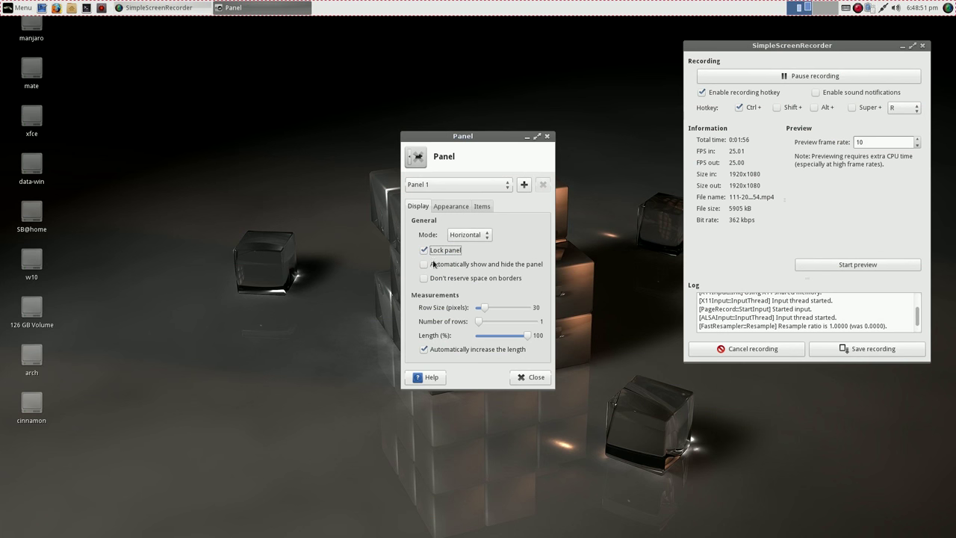
{"action": "left_click", "coordinate": [451, 207]}
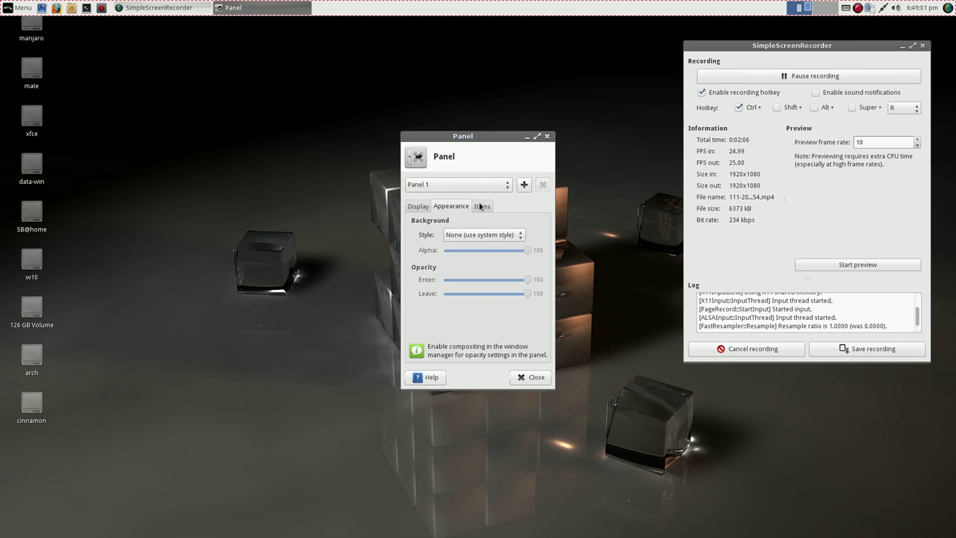
{"action": "left_click", "coordinate": [529, 377]}
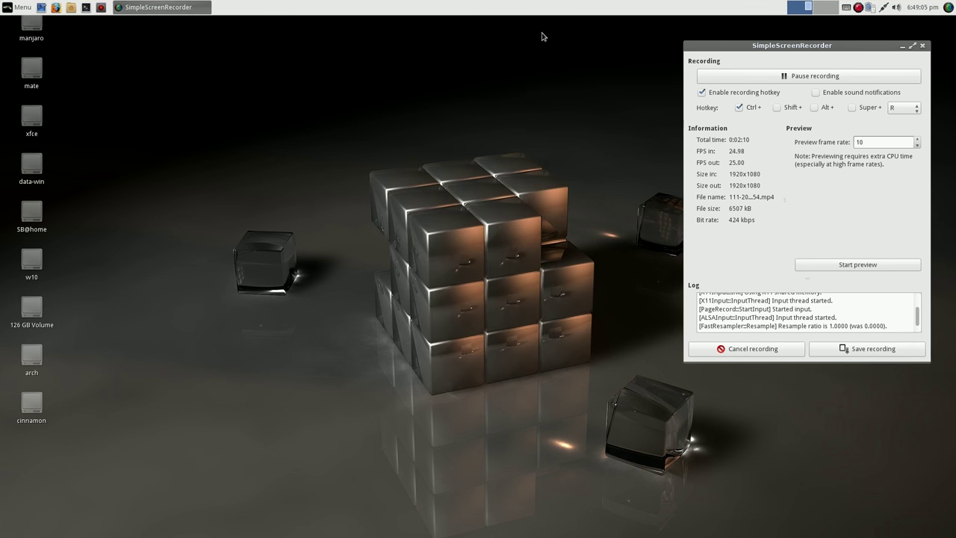
- Enable Customize active input methods in IBus Preferences' Input Method tab
{"action": "left_click", "coordinate": [846, 7]}
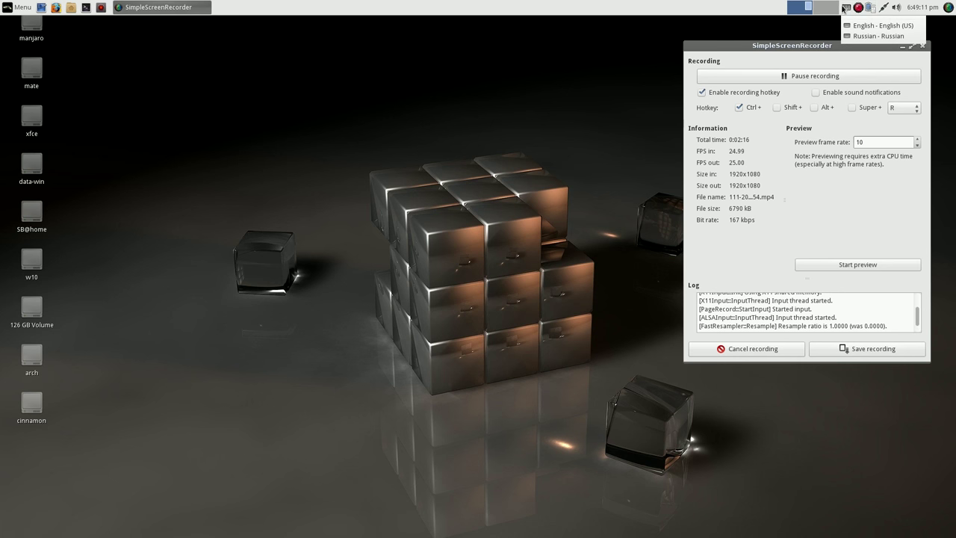
{"action": "left_click", "coordinate": [817, 25]}
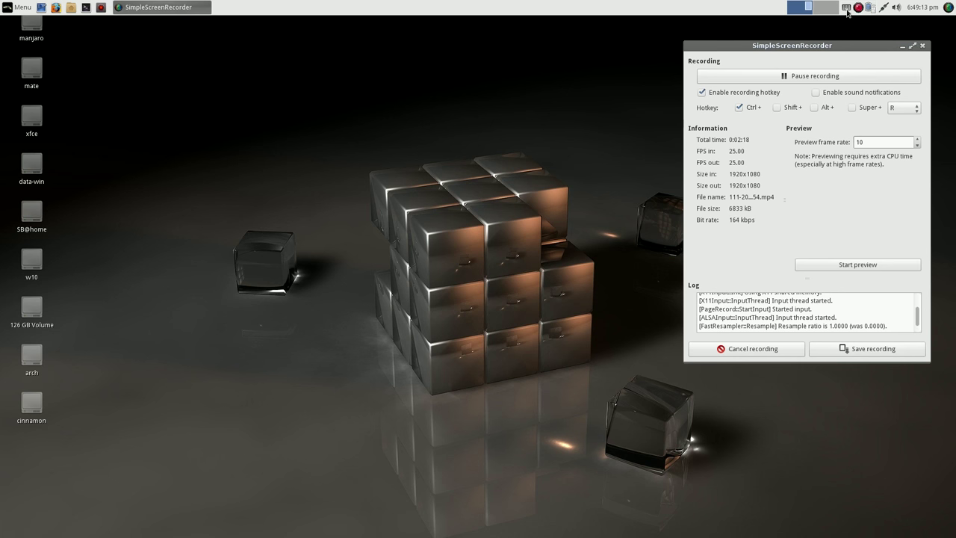
{"action": "right_click", "coordinate": [847, 8]}
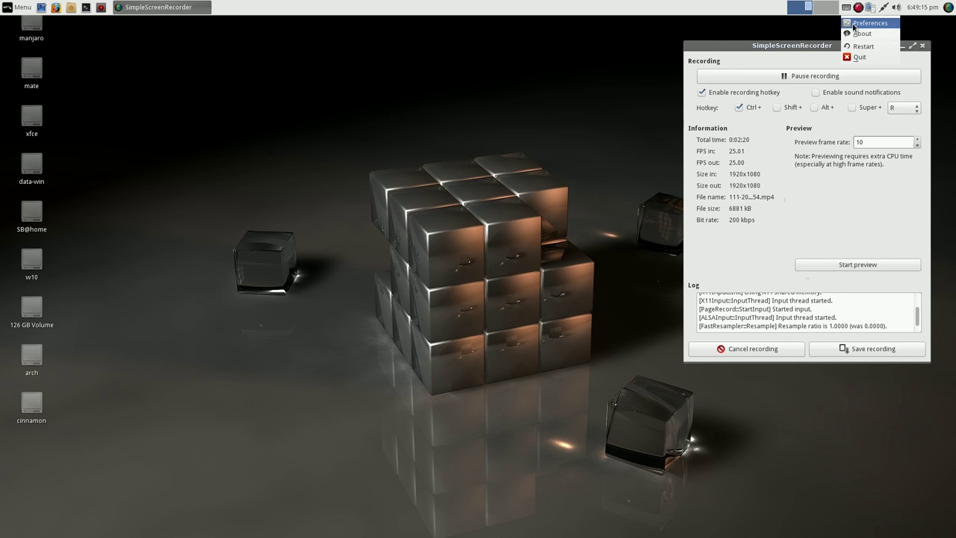
{"action": "left_click", "coordinate": [860, 23]}
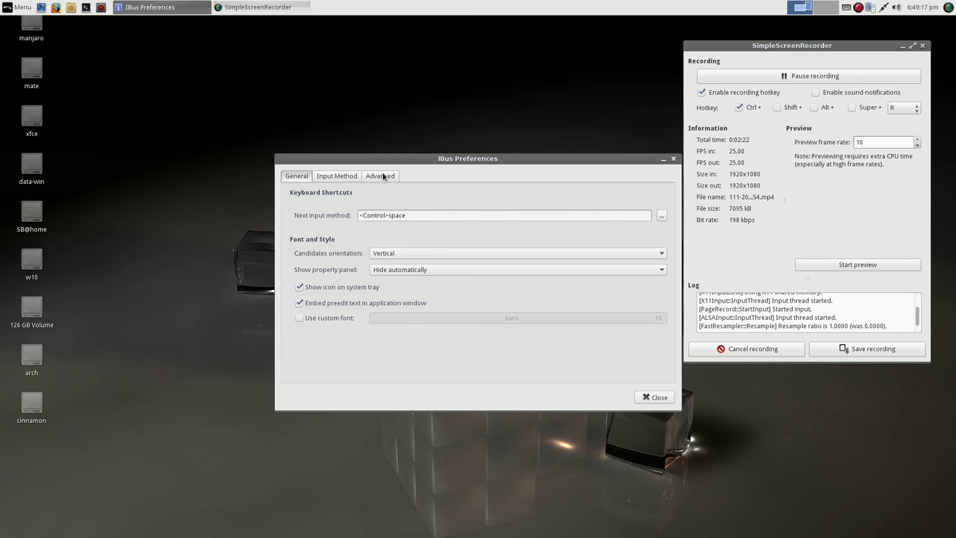
{"action": "left_click", "coordinate": [383, 177]}
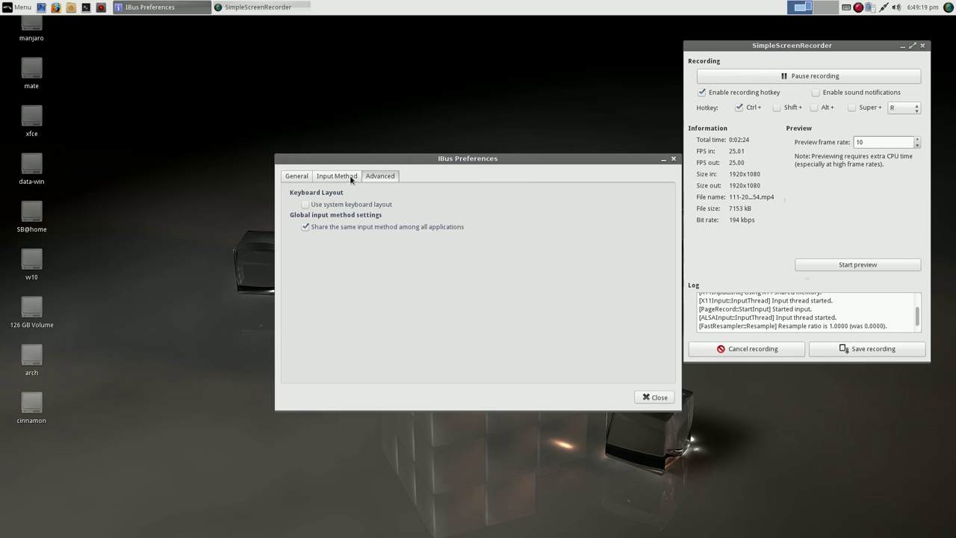
{"action": "left_click", "coordinate": [345, 180]}
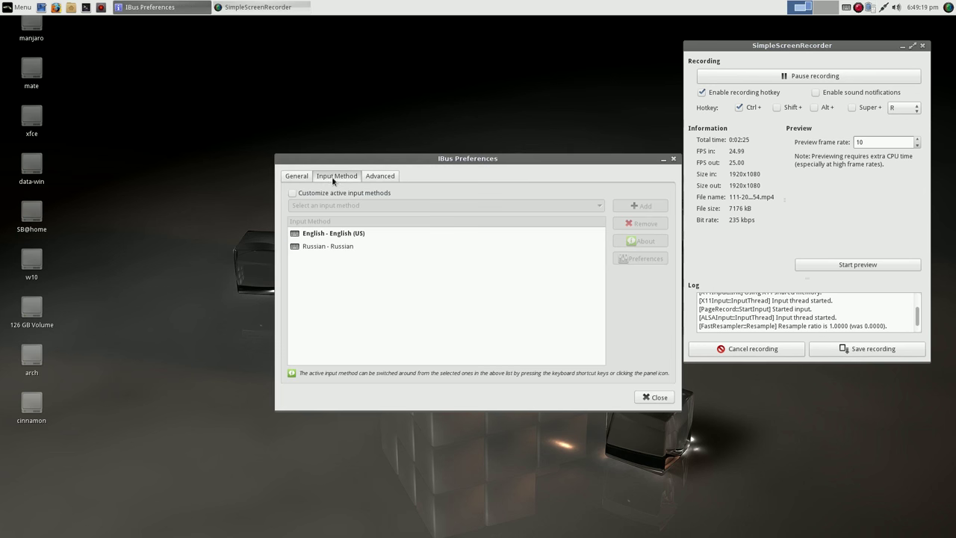
{"action": "left_click", "coordinate": [293, 192]}
- Choose English - English (US) as an active input method and close IBus Preferences
{"action": "left_click_drag", "start_coordinate": [418, 158], "coordinate": [350, 82]}
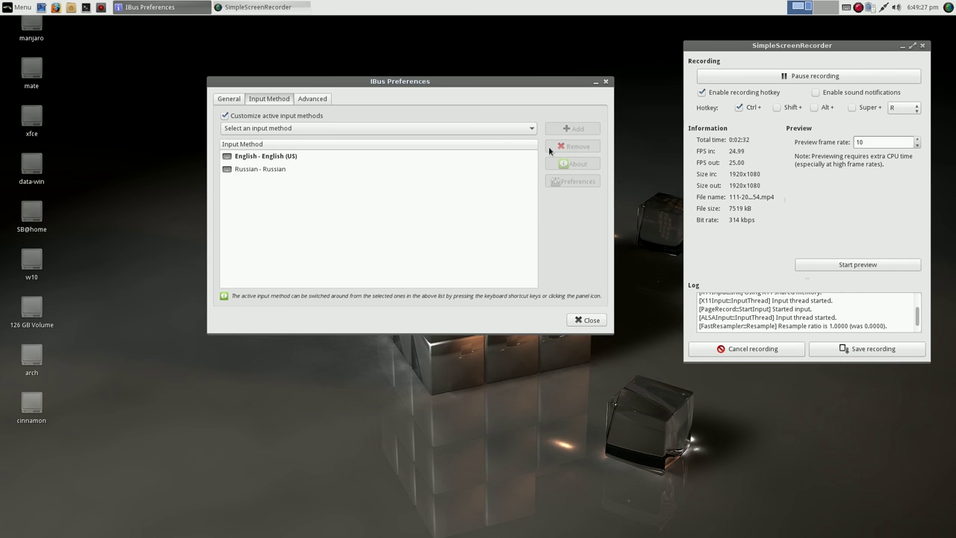
{"action": "left_click", "coordinate": [414, 160]}
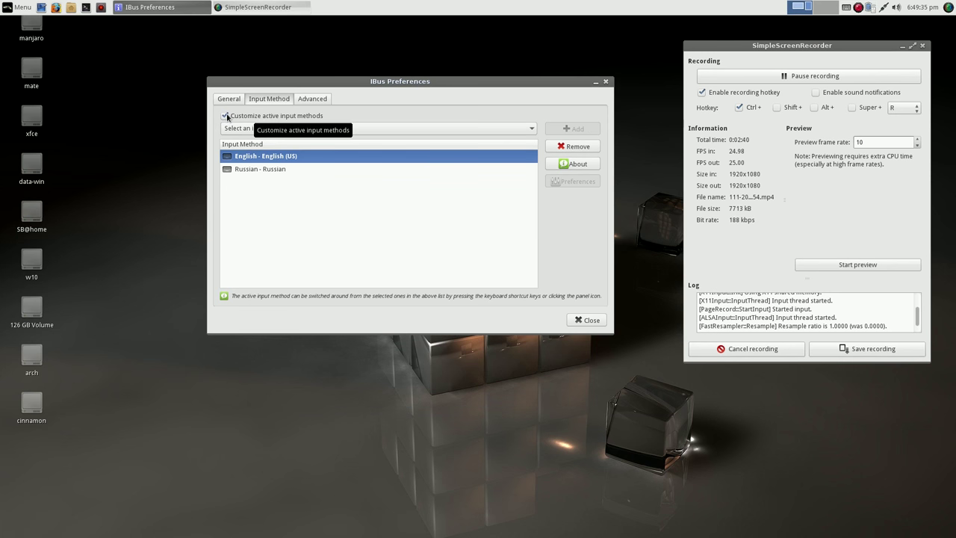
{"action": "left_click", "coordinate": [532, 130]}
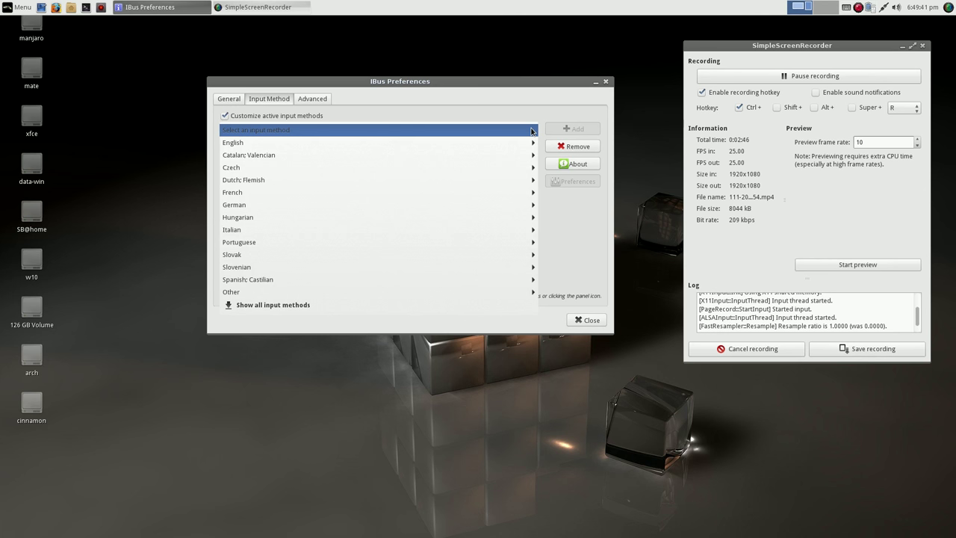
{"action": "mouse_move", "coordinate": [535, 143]}
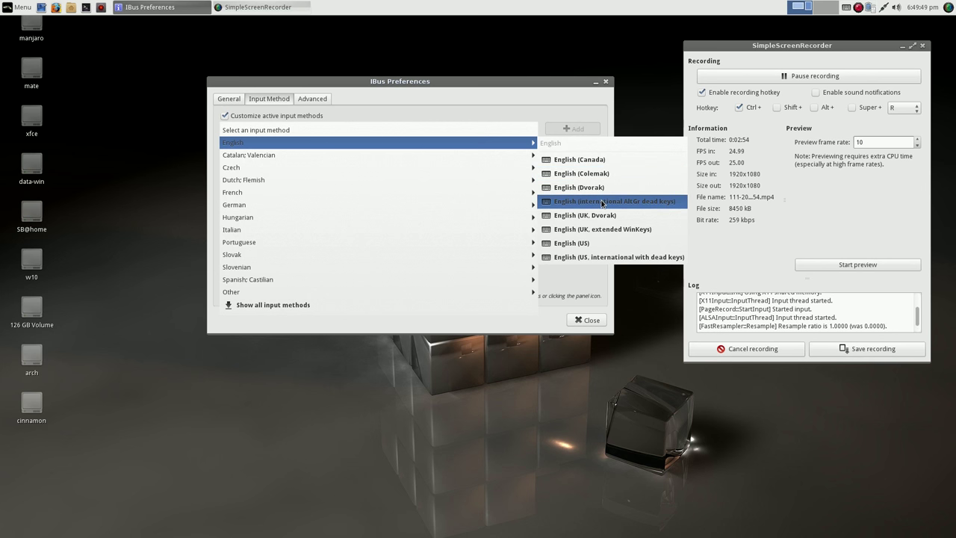
{"action": "left_click", "coordinate": [602, 245]}
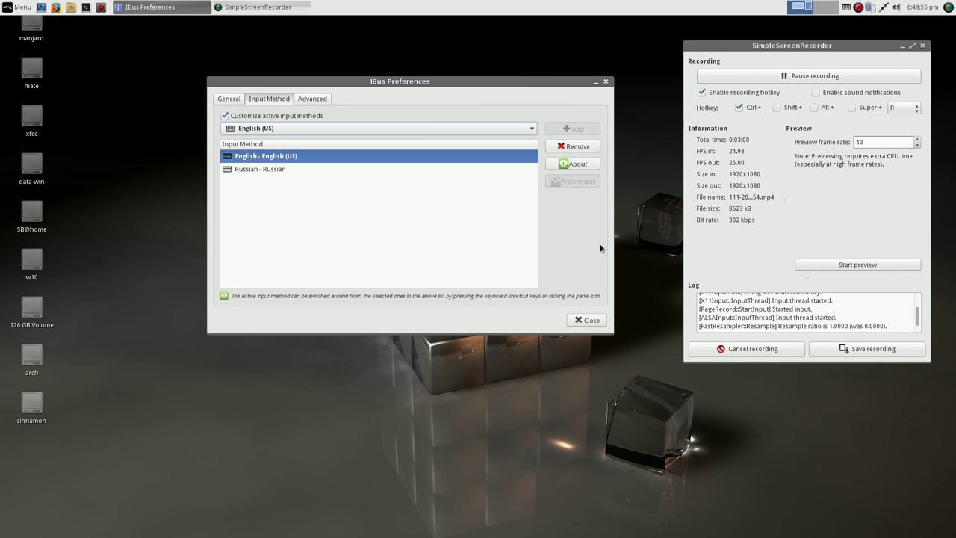
{"action": "left_click", "coordinate": [587, 320]}
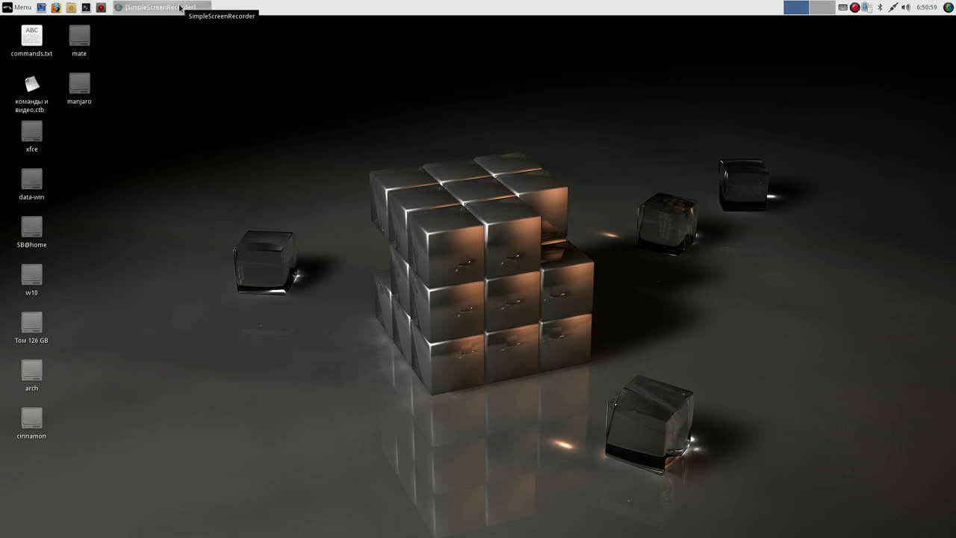
{"action": "left_click", "coordinate": [18, 9]}
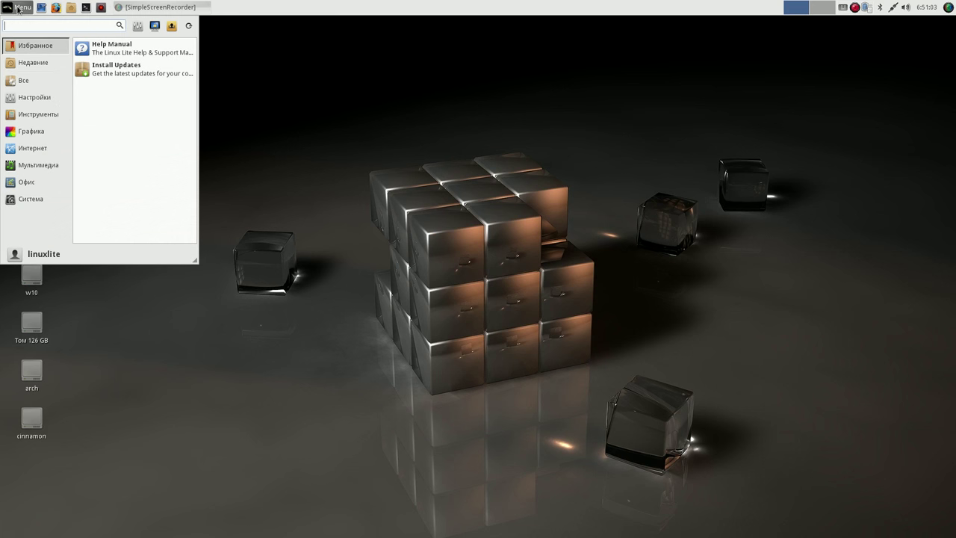
{"action": "left_click", "coordinate": [29, 63]}
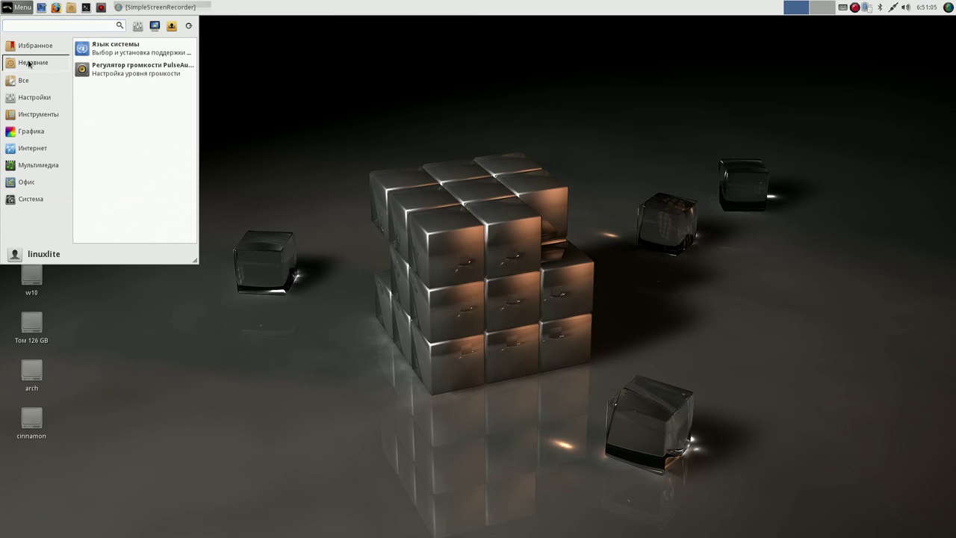
{"action": "left_click", "coordinate": [28, 80]}
{"action": "left_click", "coordinate": [28, 97]}
{"action": "left_click", "coordinate": [29, 131]}
{"action": "left_click", "coordinate": [24, 165]}
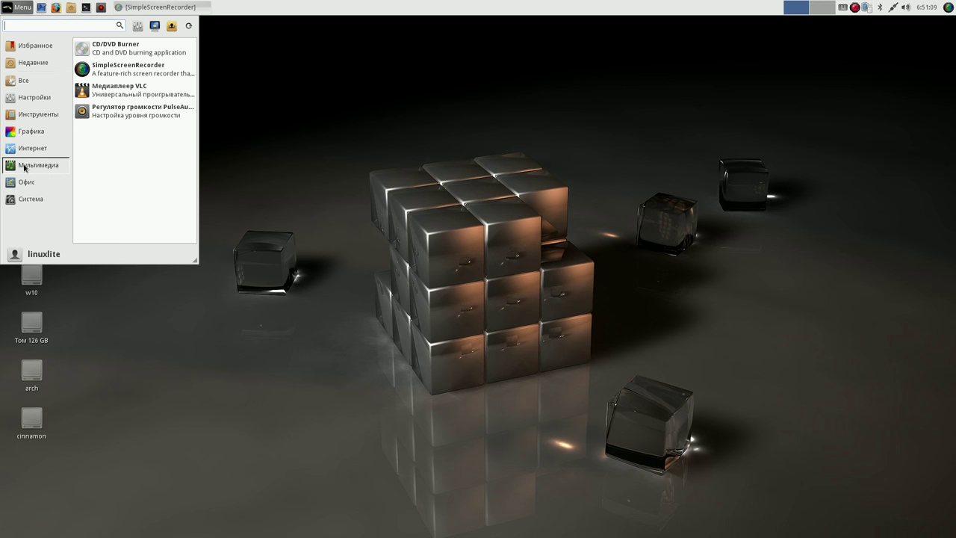
{"action": "left_click", "coordinate": [26, 181]}
{"action": "left_click", "coordinate": [27, 198]}
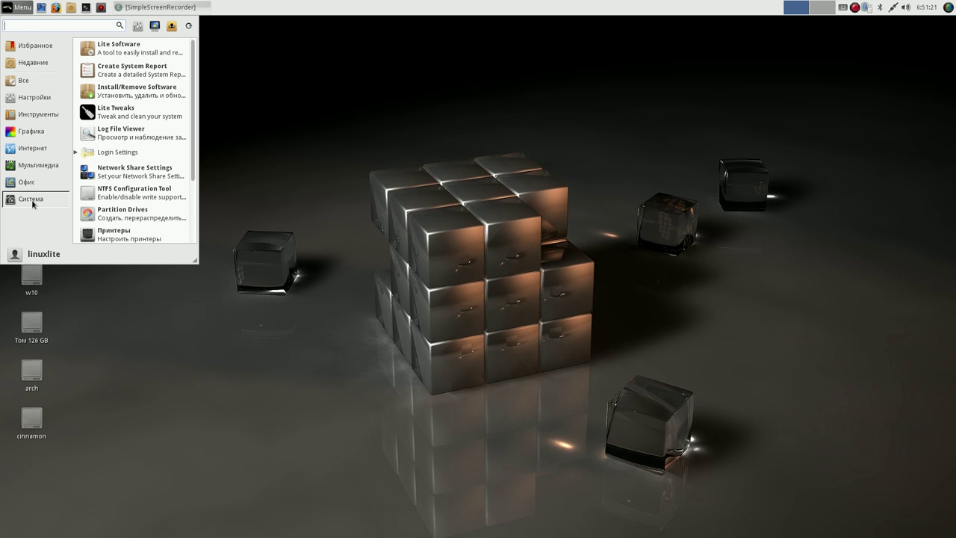
{"action": "left_click", "coordinate": [378, 8]}
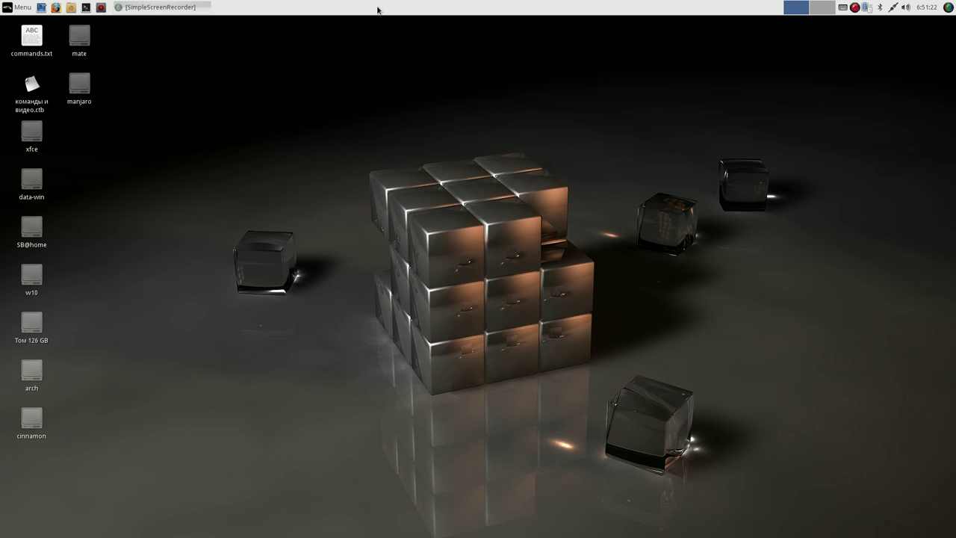
{"action": "left_click", "coordinate": [71, 8]}
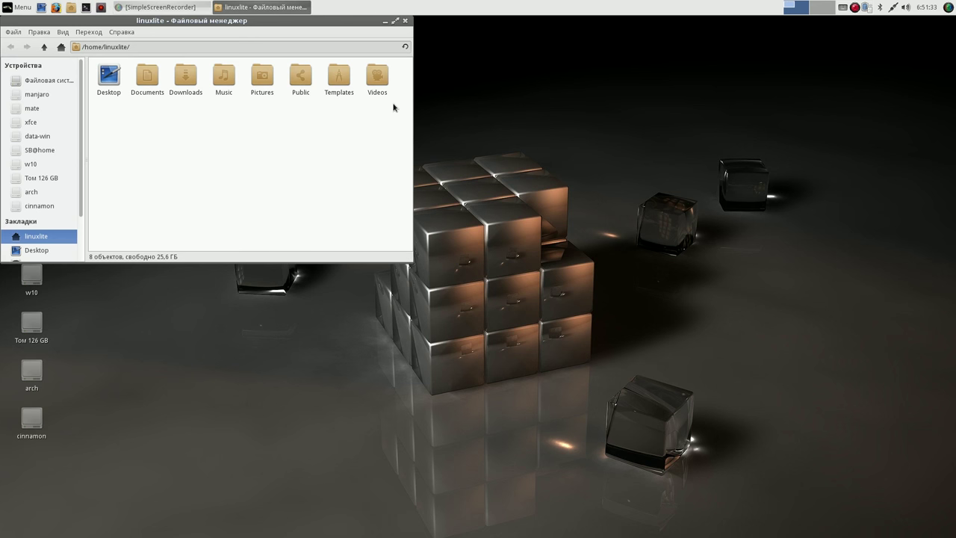
{"action": "left_click_drag", "start_coordinate": [359, 20], "coordinate": [465, 41]}
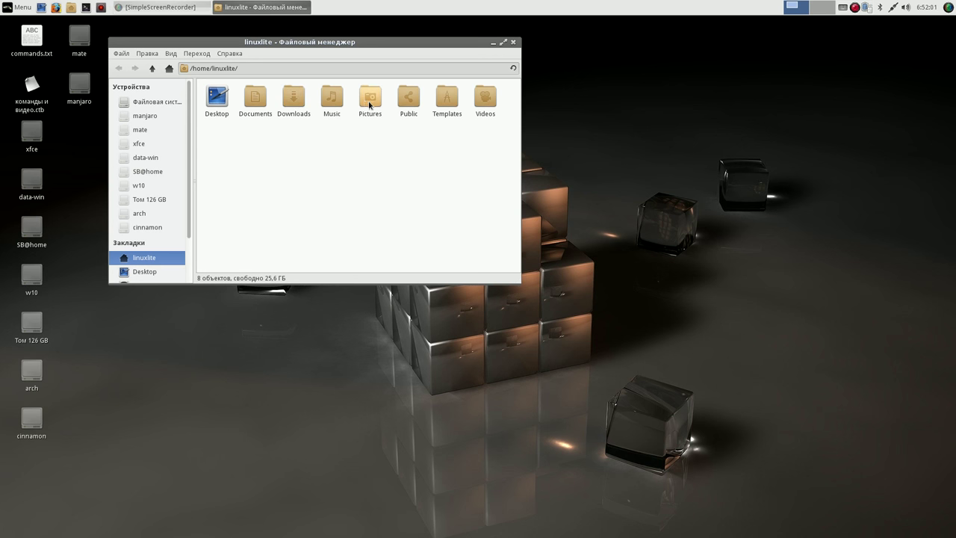
{"action": "left_click", "coordinate": [513, 42]}
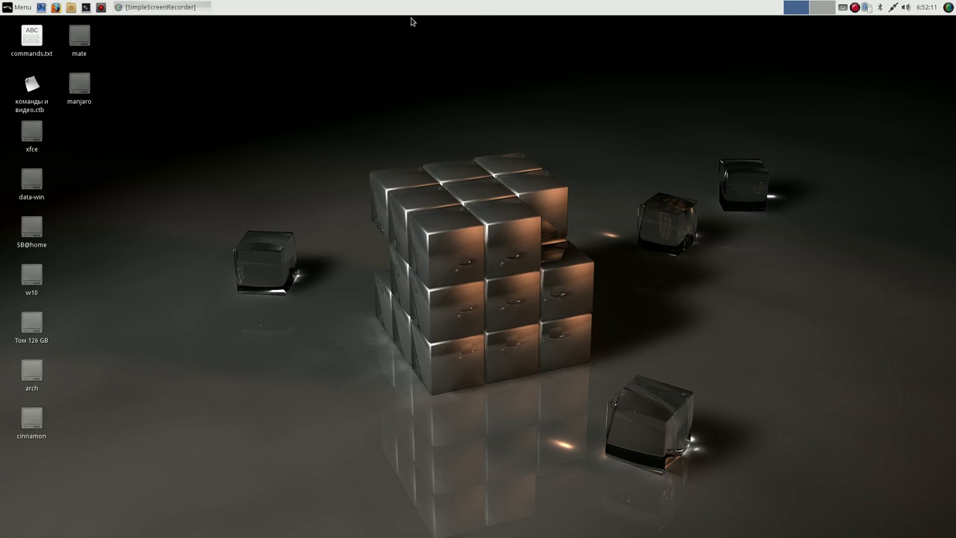
- Start SimpleScreenRecorder recording with its window minimized out of sight
{"action": "left_click", "coordinate": [949, 8]}
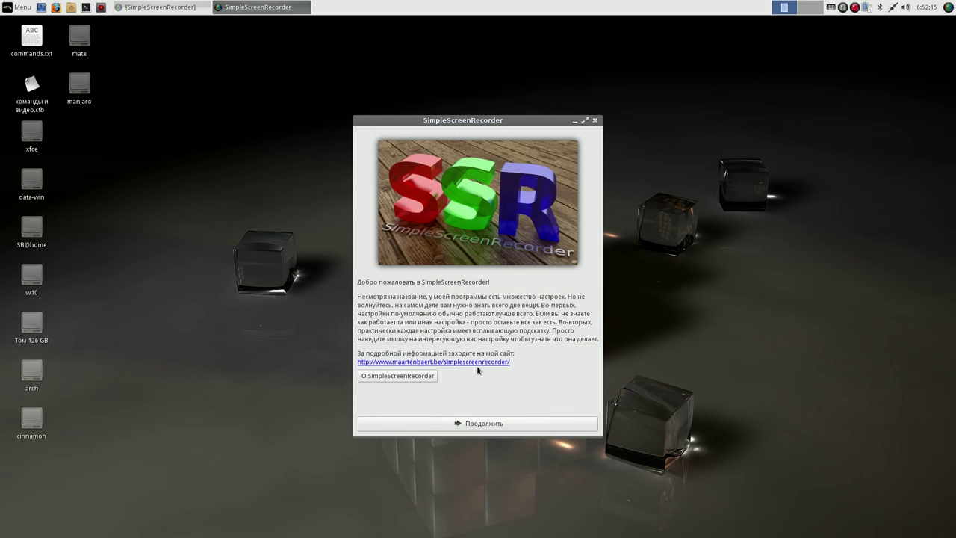
{"action": "left_click", "coordinate": [593, 120]}
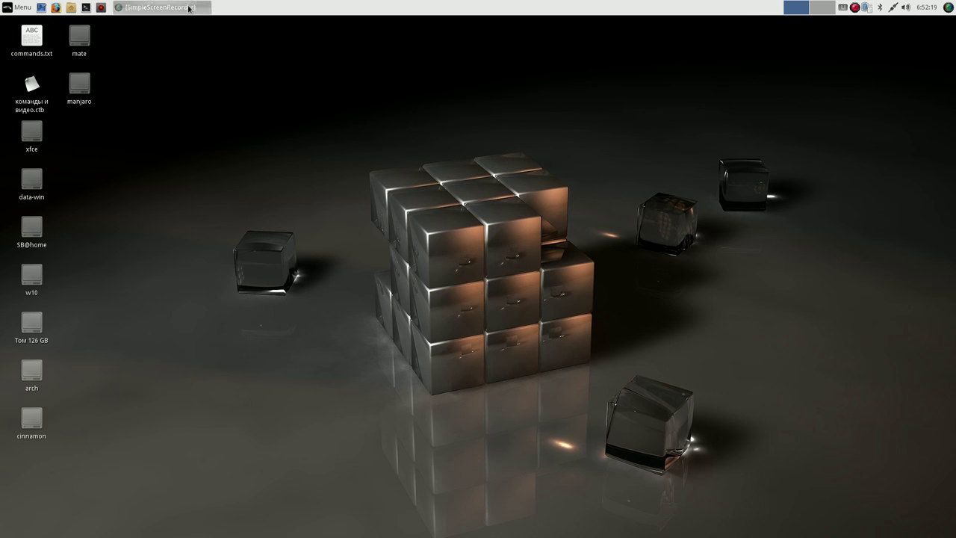
{"action": "left_click", "coordinate": [211, 6]}
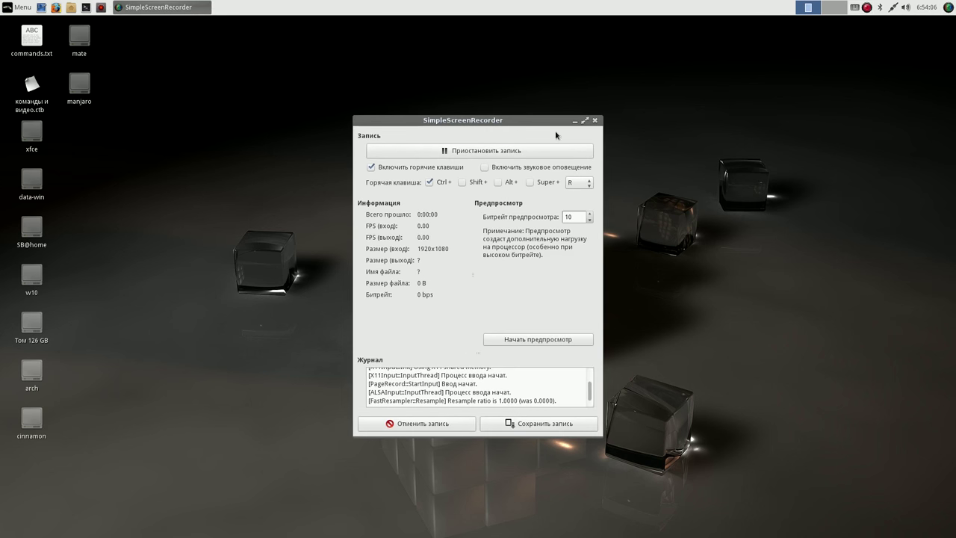
{"action": "left_click", "coordinate": [574, 120]}
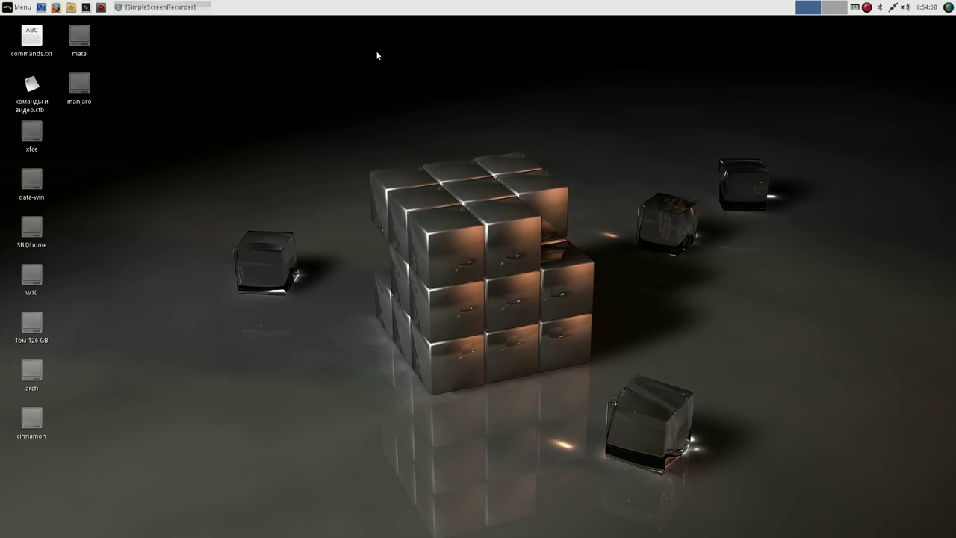
- Briefly open and close the home folder in Thunar, then bring up Whisker Menu
{"action": "left_click", "coordinate": [71, 7]}
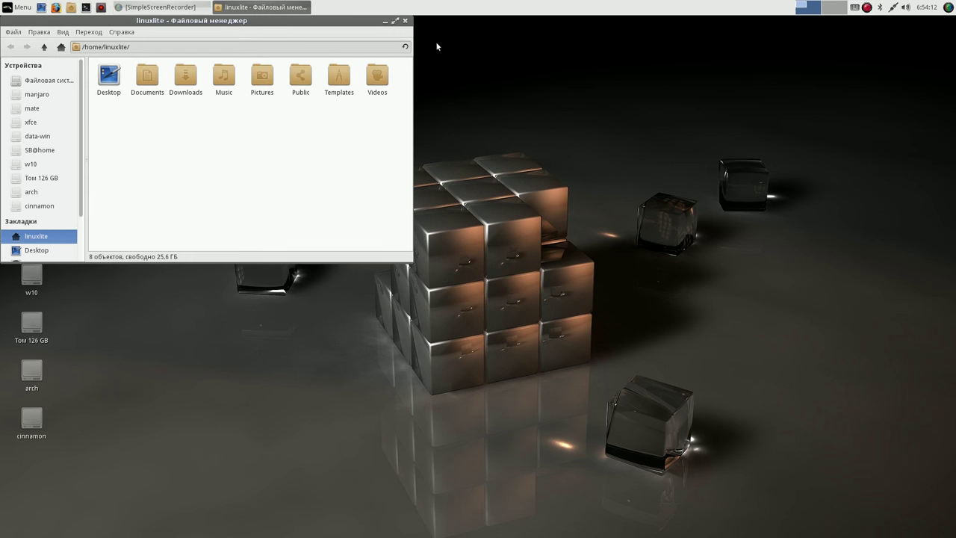
{"action": "left_click", "coordinate": [405, 22]}
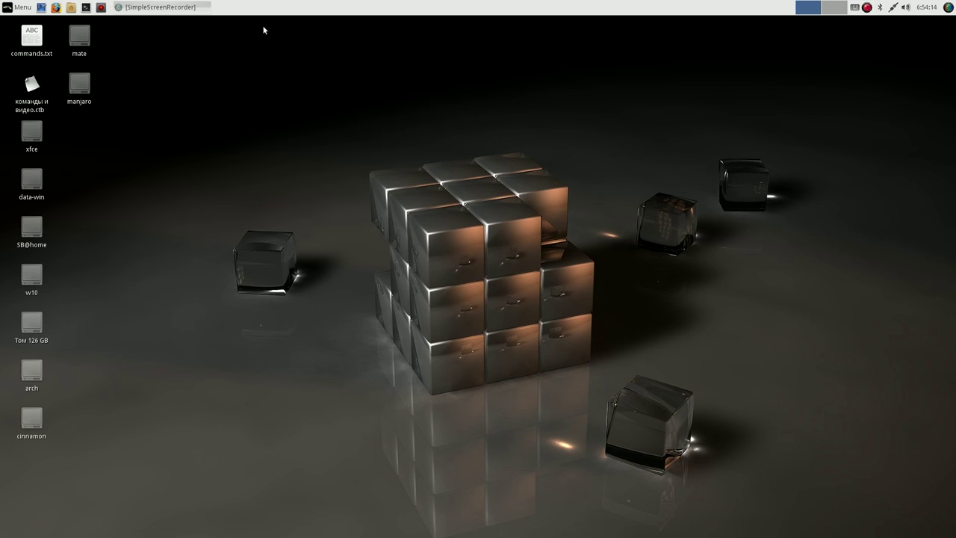
{"action": "left_click", "coordinate": [22, 8]}
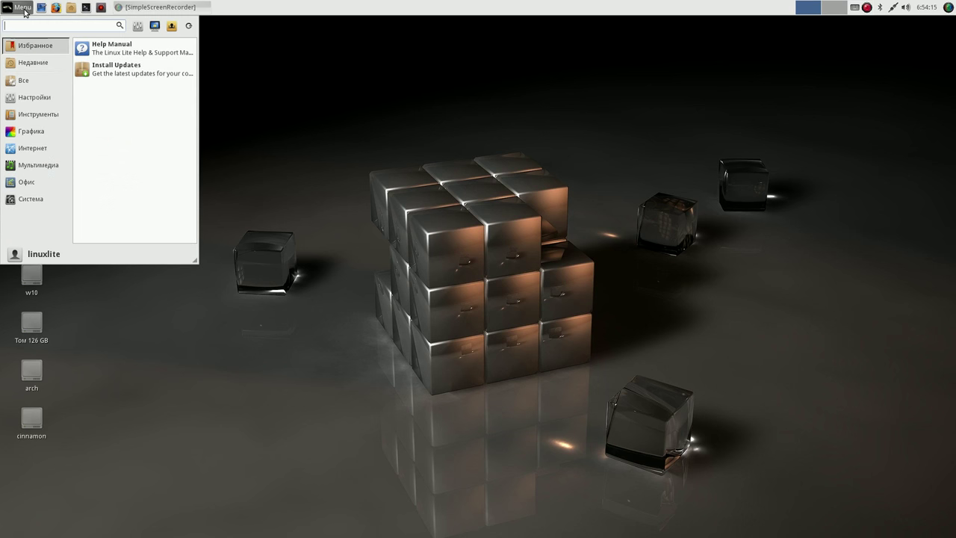
- Add CherryTree to the panel via Добавить на панель from the Все list, then close the menu
{"action": "left_click", "coordinate": [30, 60]}
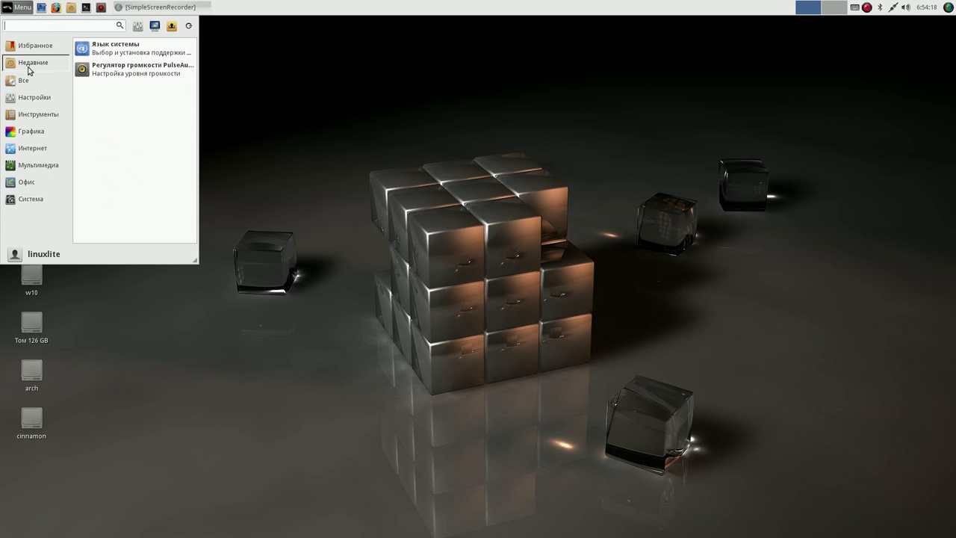
{"action": "left_click", "coordinate": [28, 80]}
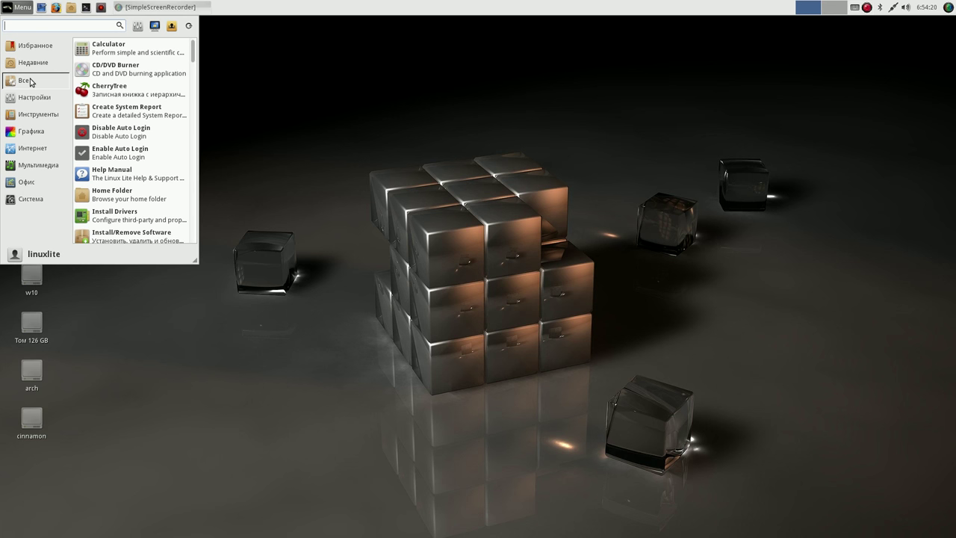
{"action": "right_click", "coordinate": [131, 92]}
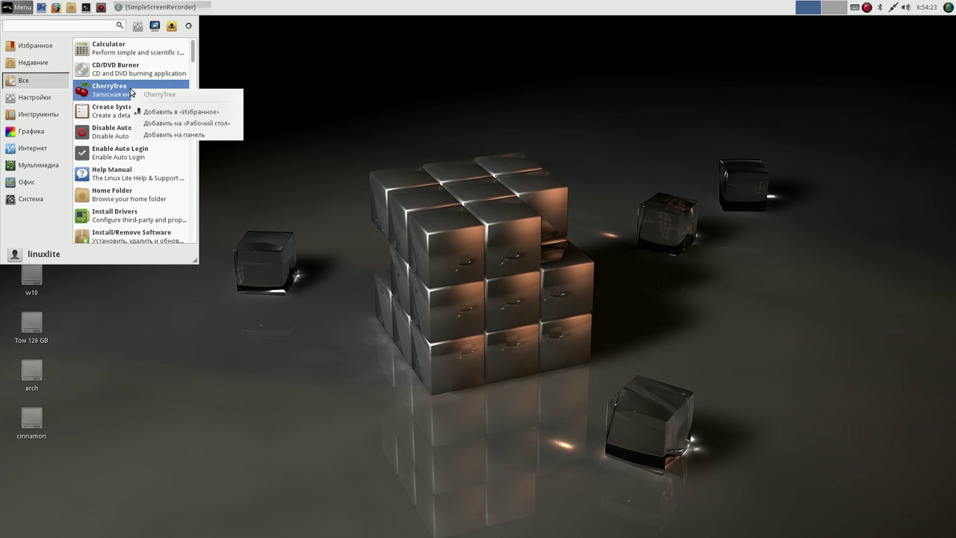
{"action": "left_click", "coordinate": [183, 135]}
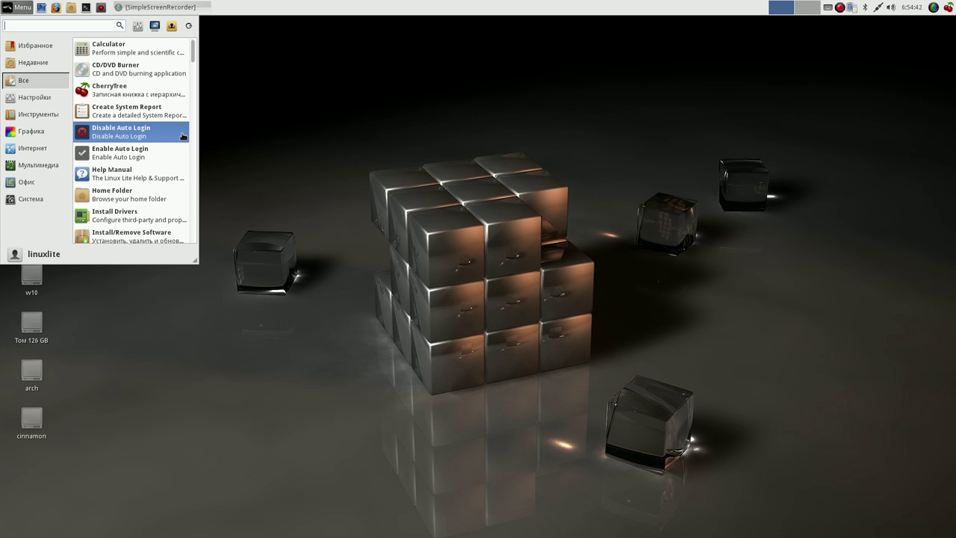
{"action": "left_click", "coordinate": [304, 9]}
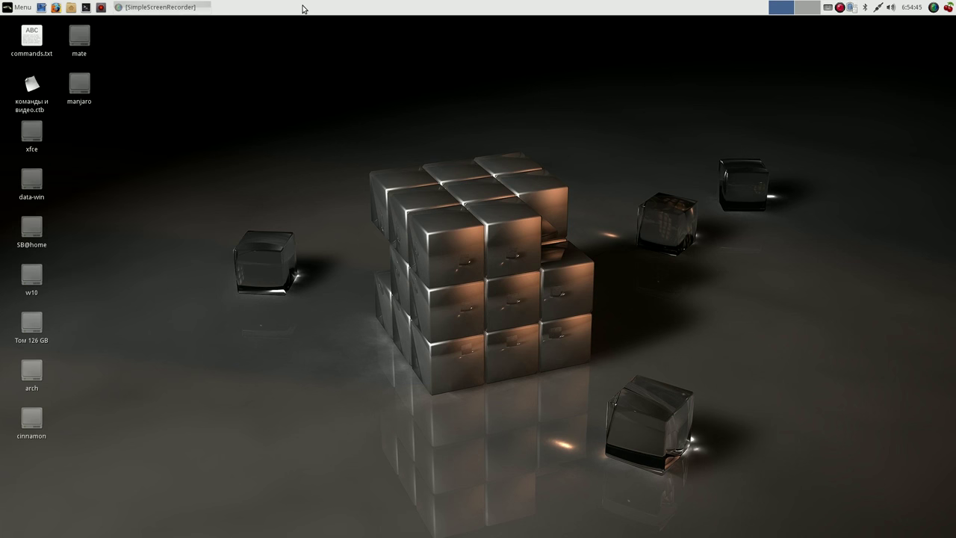
- Launch CherryTree from the panel and open the команды и видео.ctb notebook
{"action": "left_click", "coordinate": [949, 8]}
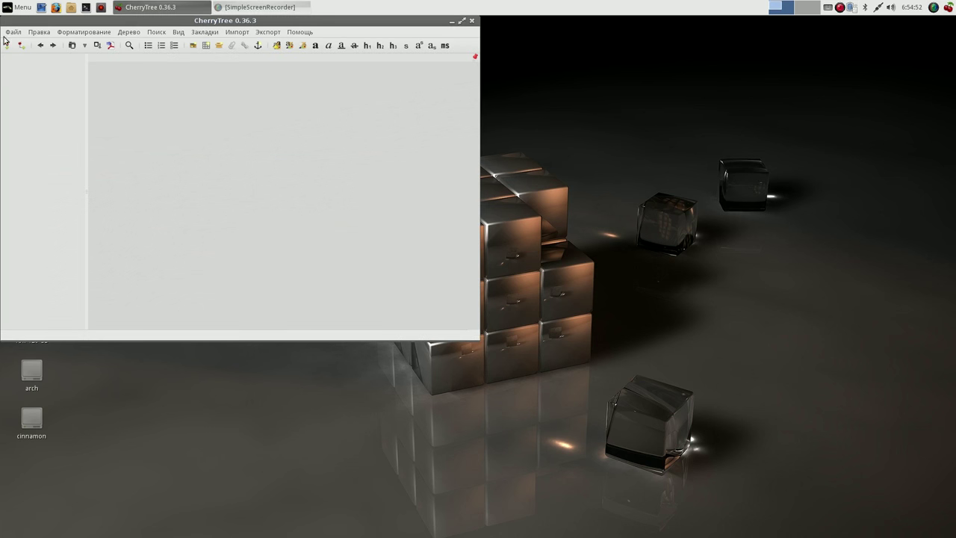
{"action": "left_click", "coordinate": [13, 32]}
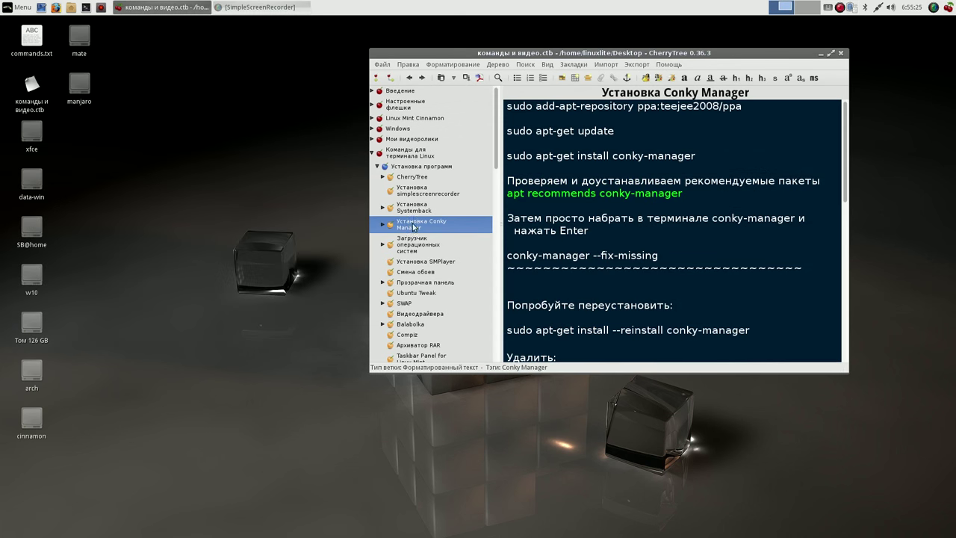
{"action": "left_click_drag", "start_coordinate": [616, 53], "coordinate": [710, 38]}
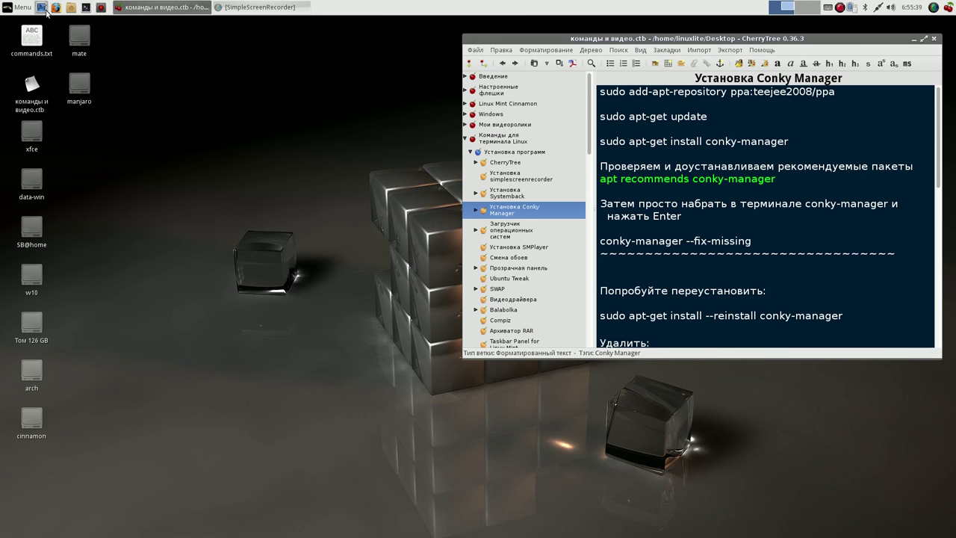
- Open a terminal beside CherryTree and select the sudo add-apt-repository command
{"action": "left_click", "coordinate": [86, 7]}
{"action": "left_click_drag", "start_coordinate": [511, 166], "coordinate": [317, 48]}
{"action": "left_click", "coordinate": [835, 91]}
{"action": "left_click_drag", "start_coordinate": [835, 91], "coordinate": [597, 91]}
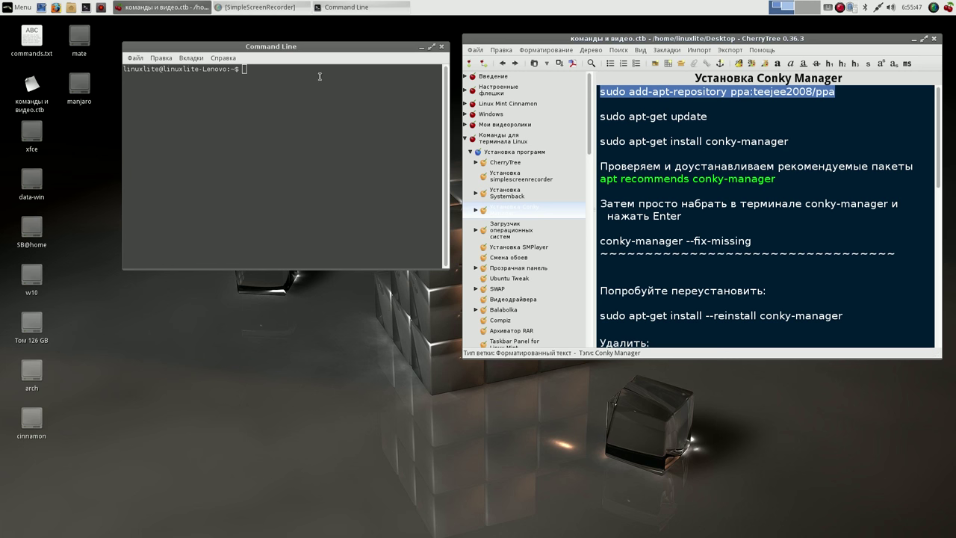
- Add the ppa:teejee2008/ppa repository and run sudo apt-get update via pasted commands
{"action": "left_click", "coordinate": [244, 69]}
{"action": "middle_click", "coordinate": [245, 72]}
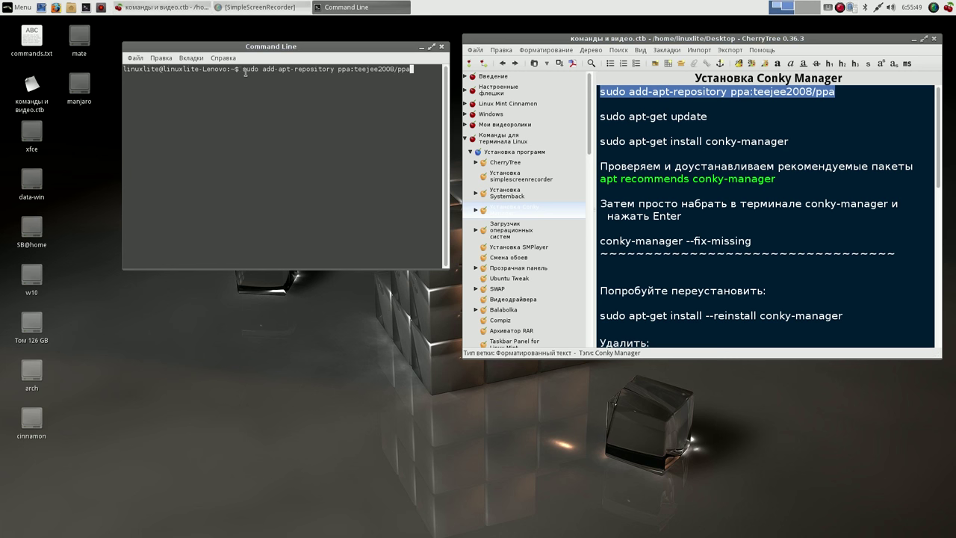
{"action": "key", "text": "Return"}
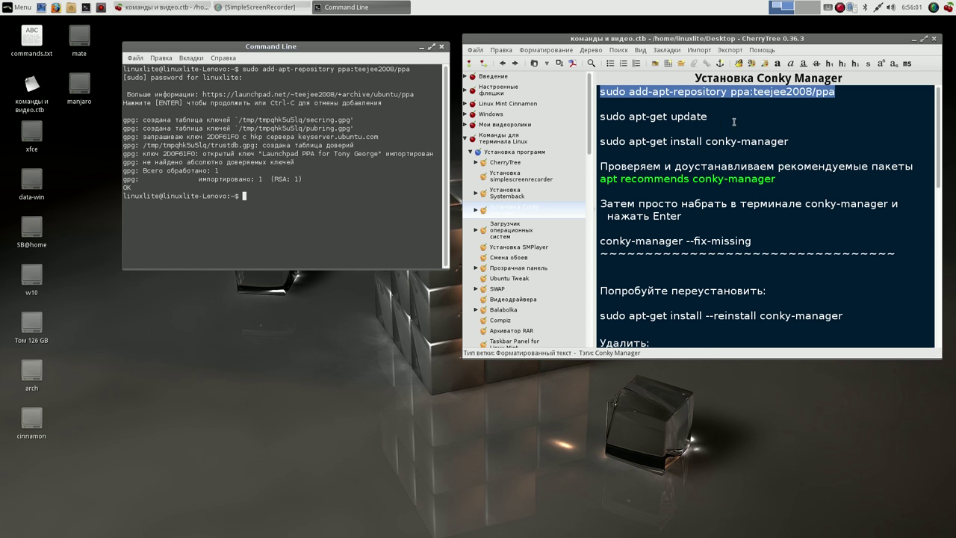
{"action": "left_click_drag", "start_coordinate": [705, 116], "coordinate": [600, 116]}
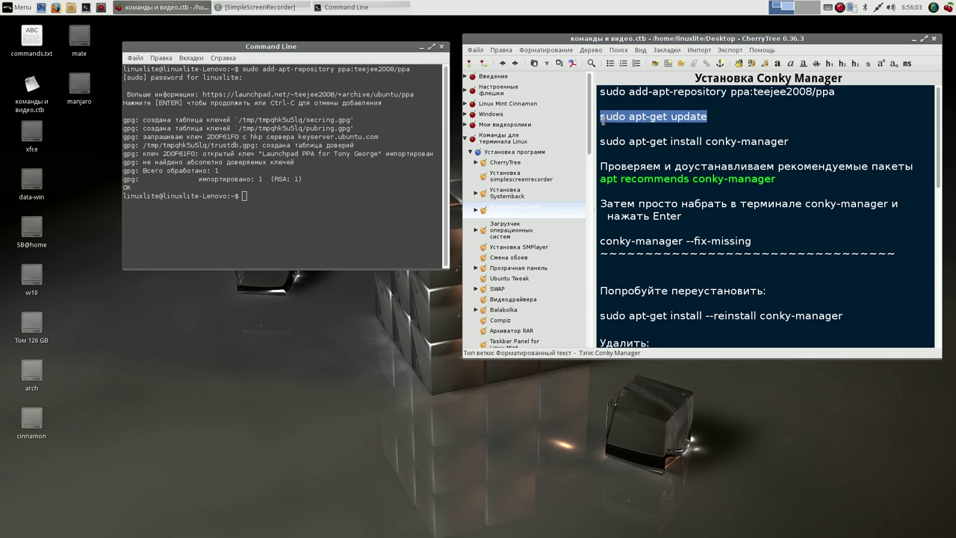
{"action": "left_click", "coordinate": [254, 191]}
{"action": "middle_click", "coordinate": [276, 231]}
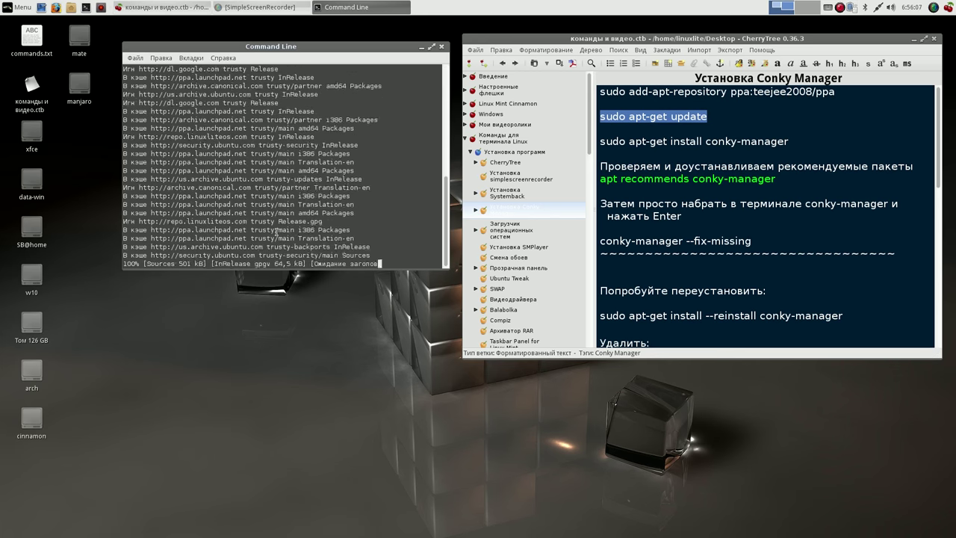
- Paste sudo apt-get install conky-manager at the terminal prompt
{"action": "left_click_drag", "start_coordinate": [790, 143], "coordinate": [599, 142]}
{"action": "key", "text": "ctrl+c"}
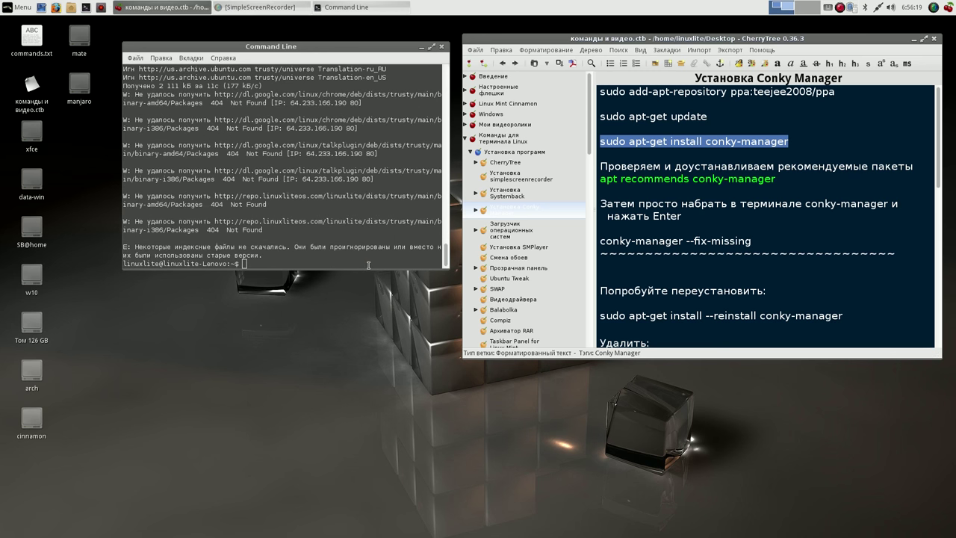
{"action": "left_click", "coordinate": [368, 265]}
{"action": "key", "text": "ctrl+shift+v"}
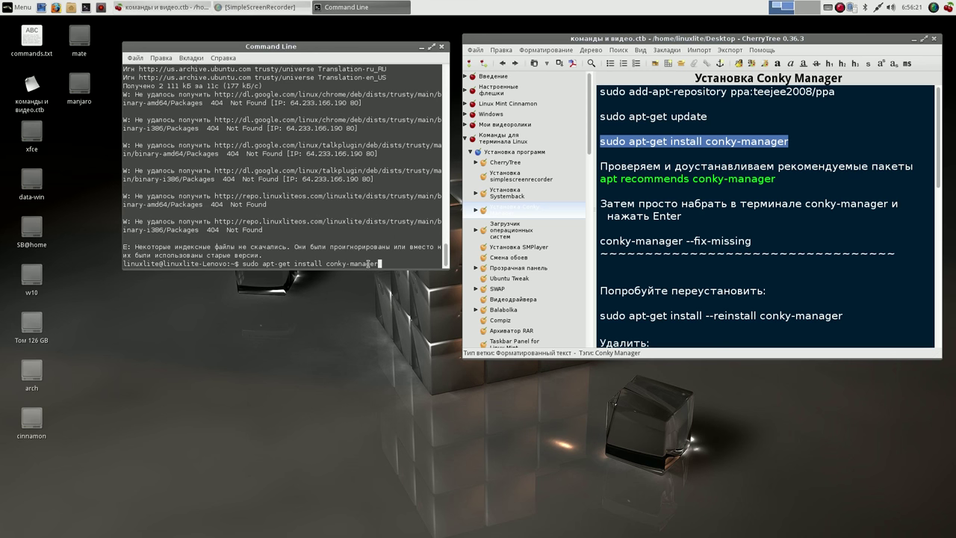
- Install conky-manager answering y, run apt recommends conky-manager, then close the terminal
{"action": "key", "text": "Return"}
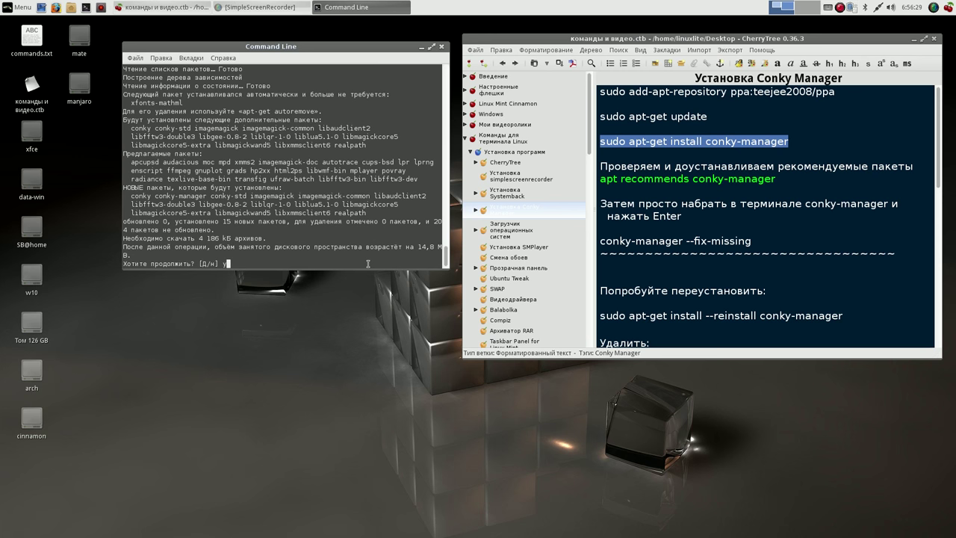
{"action": "key", "text": "Return"}
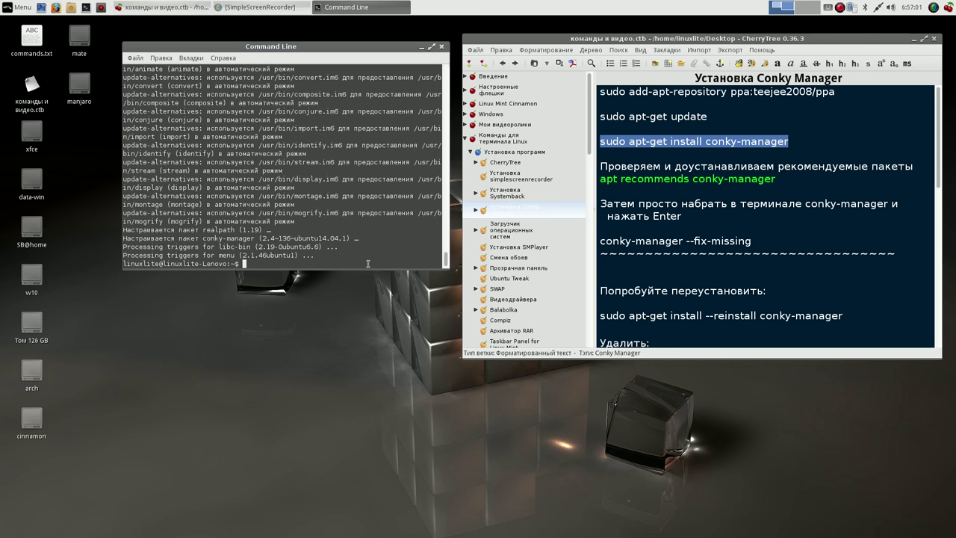
{"action": "left_click", "coordinate": [777, 178]}
{"action": "left_click_drag", "start_coordinate": [776, 178], "coordinate": [596, 182]}
{"action": "key", "text": "ctrl+c"}
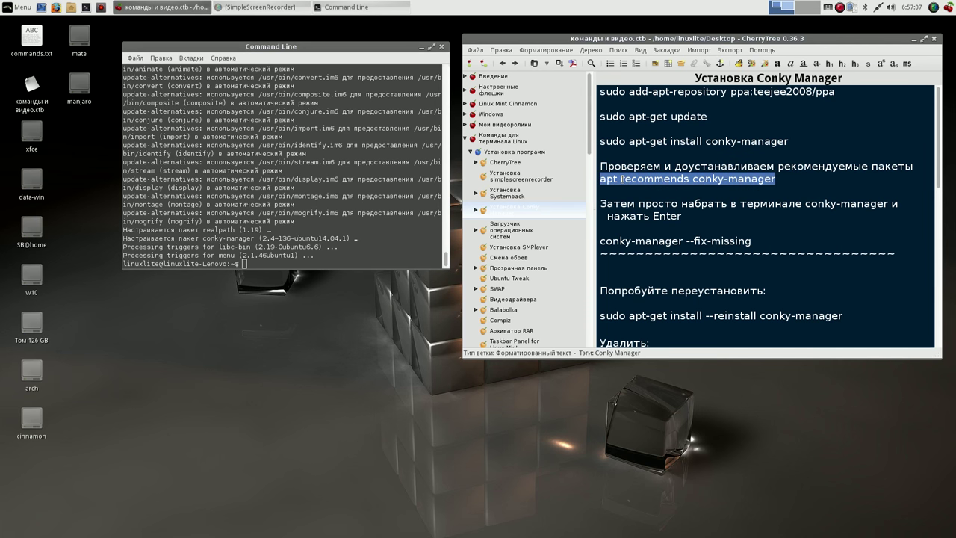
{"action": "left_click", "coordinate": [276, 260]}
{"action": "middle_click", "coordinate": [276, 260]}
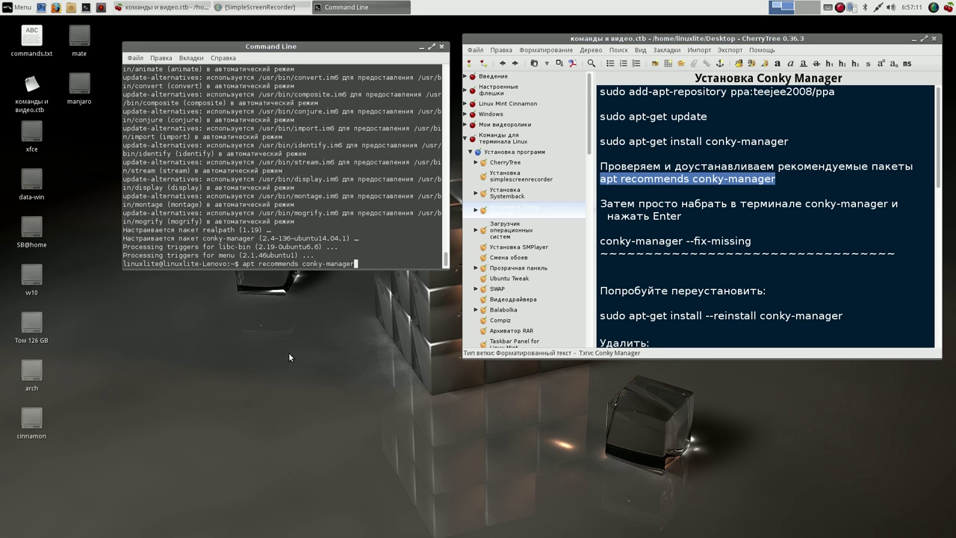
{"action": "key", "text": "Return"}
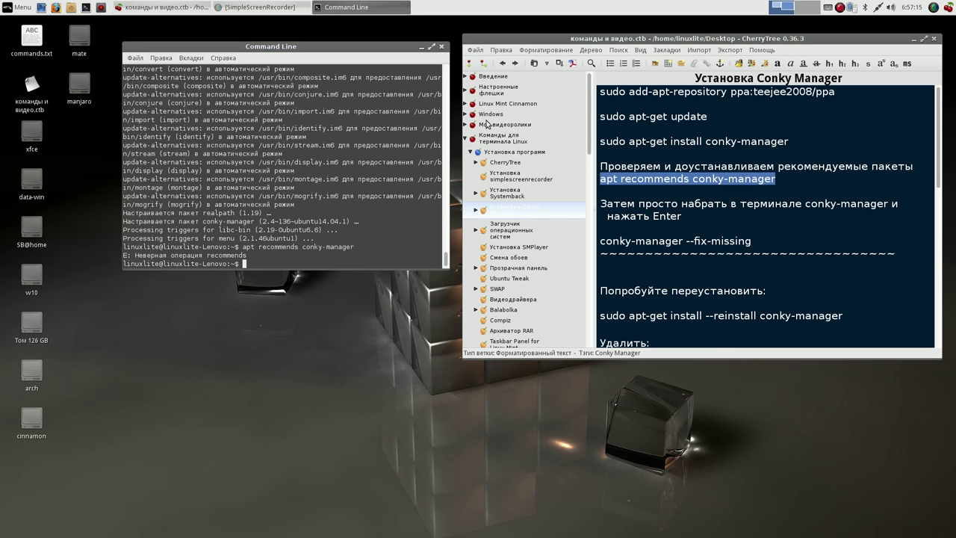
{"action": "left_click", "coordinate": [616, 185]}
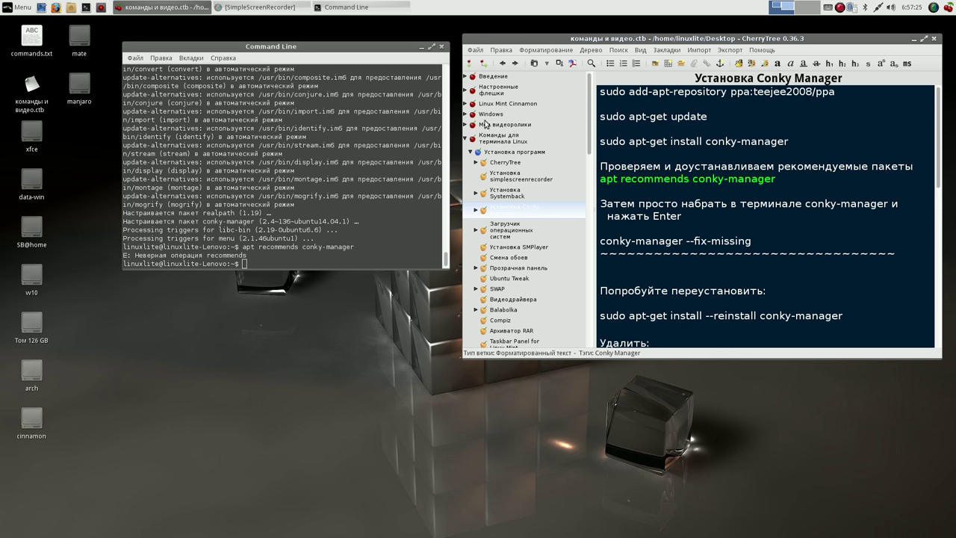
{"action": "left_click", "coordinate": [441, 48]}
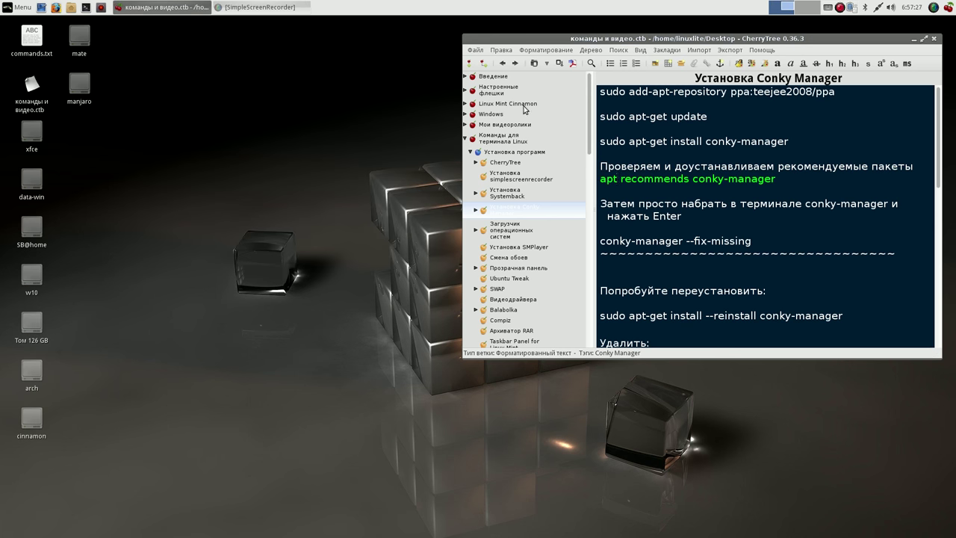
- Pin Conky Manager from the Whisker menu's Все list to the panel (Добавить на панель) and launch it
{"action": "left_click", "coordinate": [914, 39]}
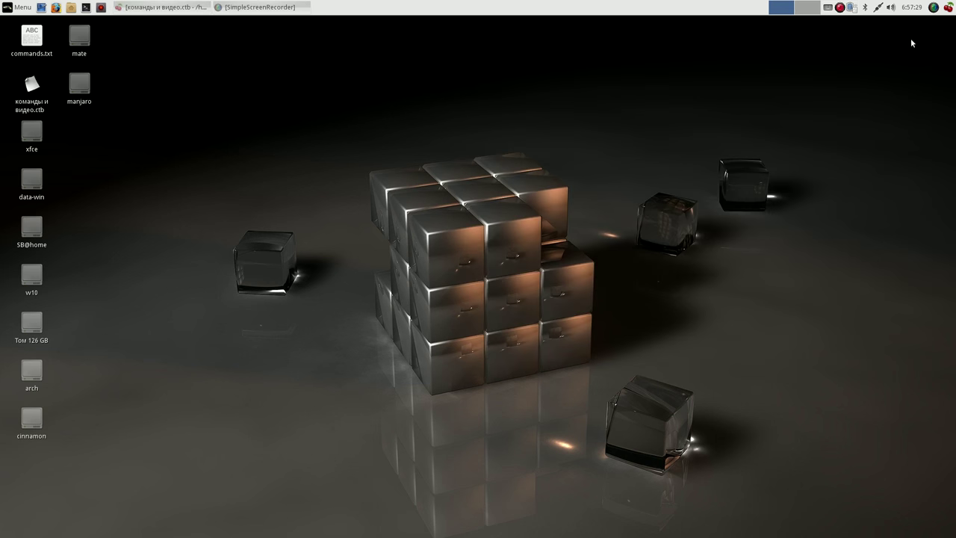
{"action": "left_click", "coordinate": [22, 8]}
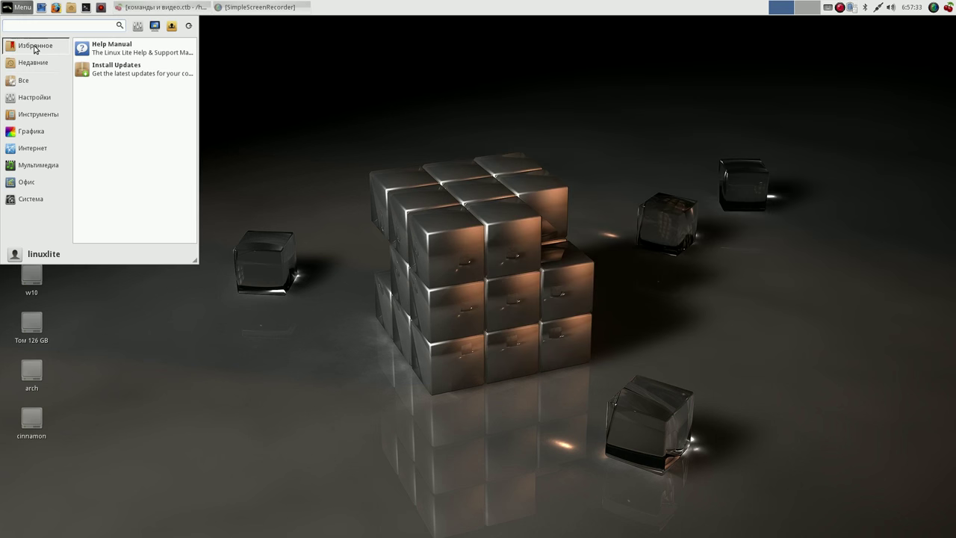
{"action": "left_click", "coordinate": [25, 80]}
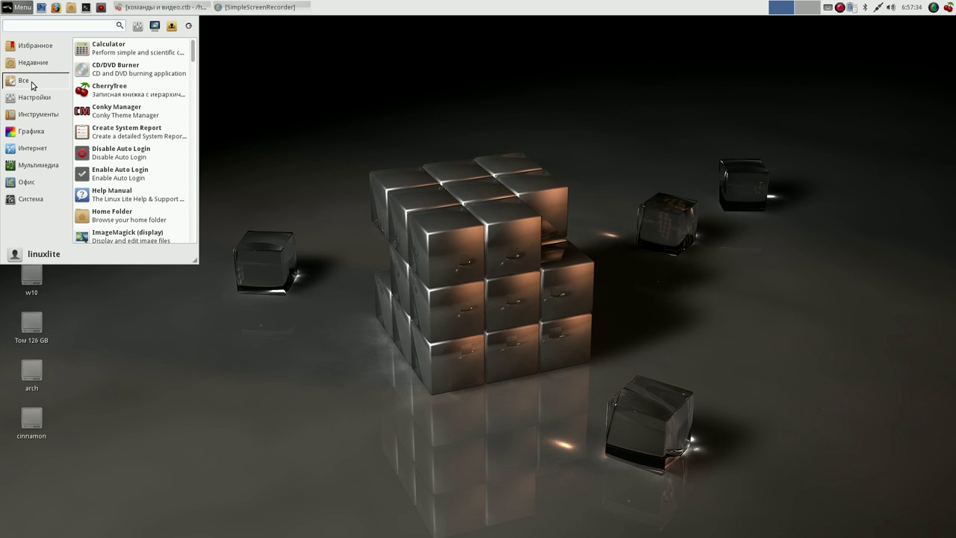
{"action": "right_click", "coordinate": [159, 113]}
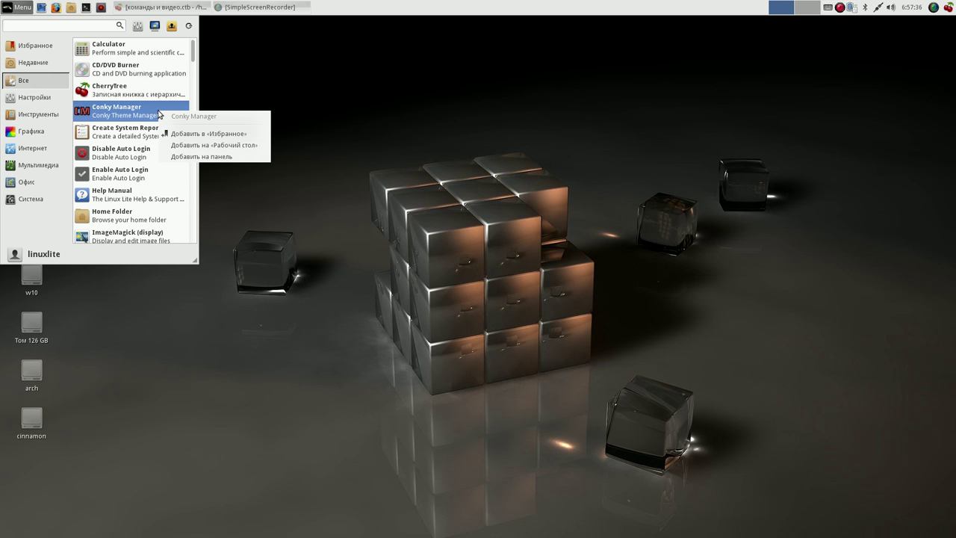
{"action": "left_click", "coordinate": [206, 156]}
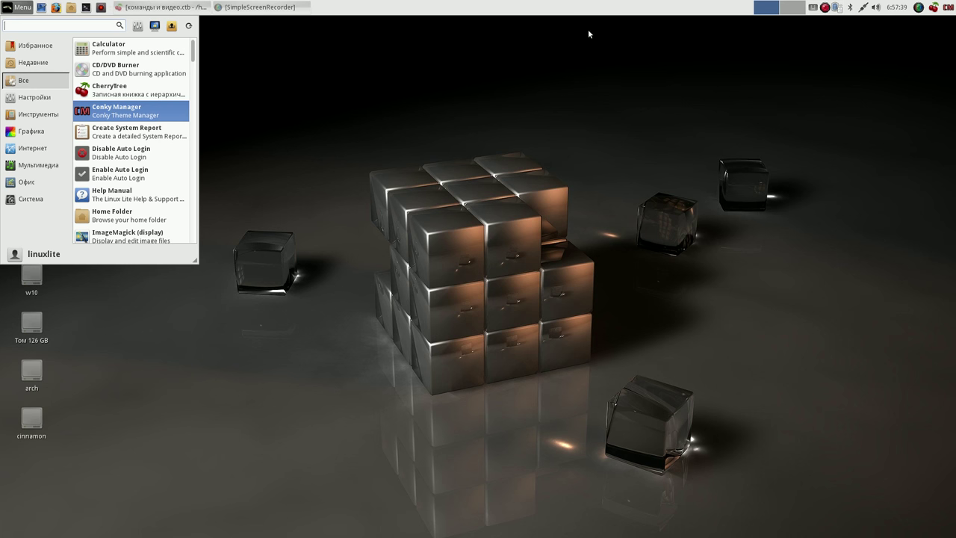
{"action": "left_click", "coordinate": [122, 110]}
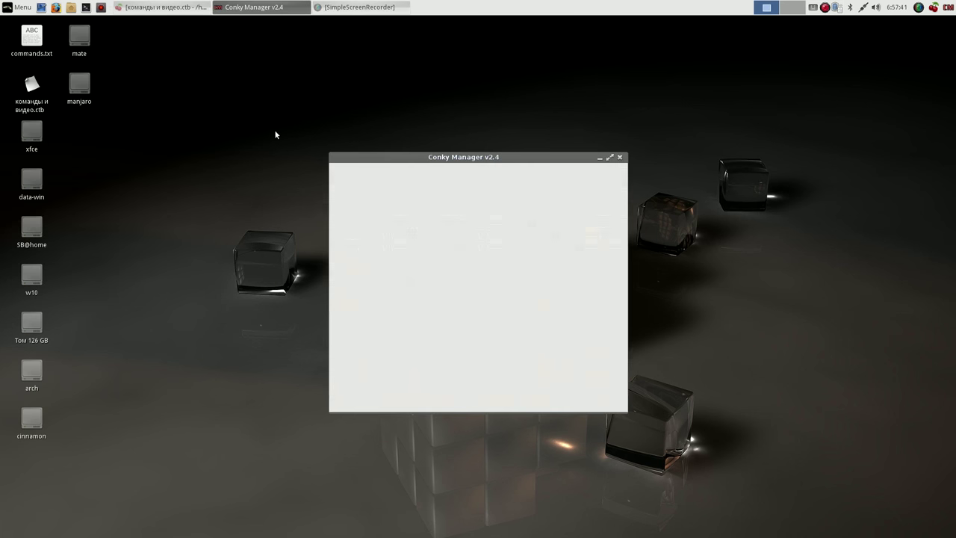
- Enable the ~/.conky/Gotham/Gotham widget for a desktop clock and date, then close Conky Manager
{"action": "left_click", "coordinate": [384, 234]}
{"action": "left_click", "coordinate": [340, 234]}
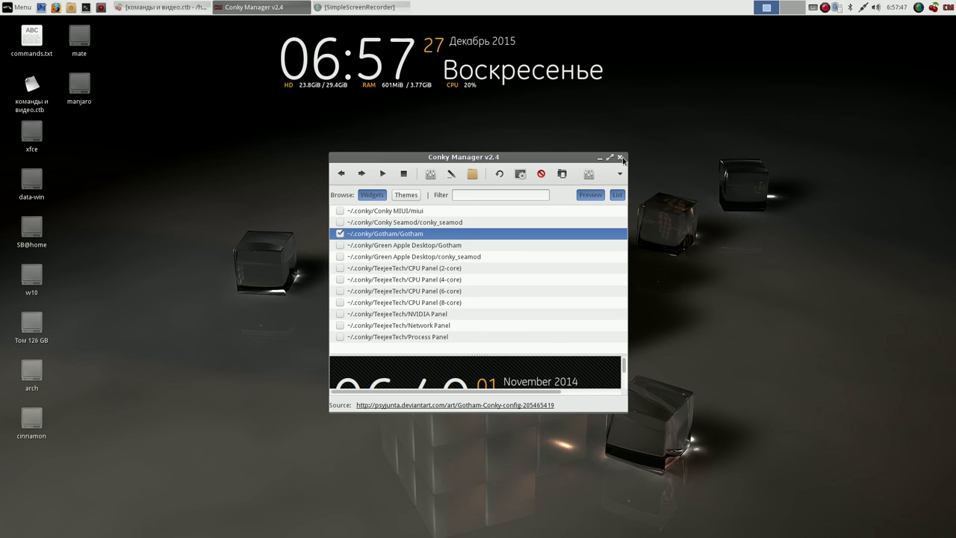
{"action": "left_click", "coordinate": [620, 158]}
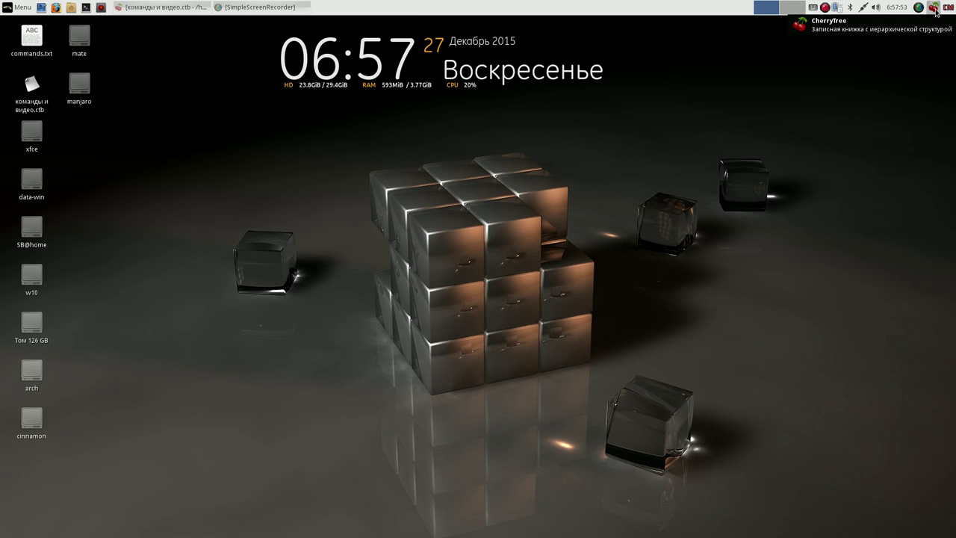
- Restore CherryTree, open Введение > Как со мной связаться, and follow its mega.co.nz link
{"action": "left_click", "coordinate": [199, 9]}
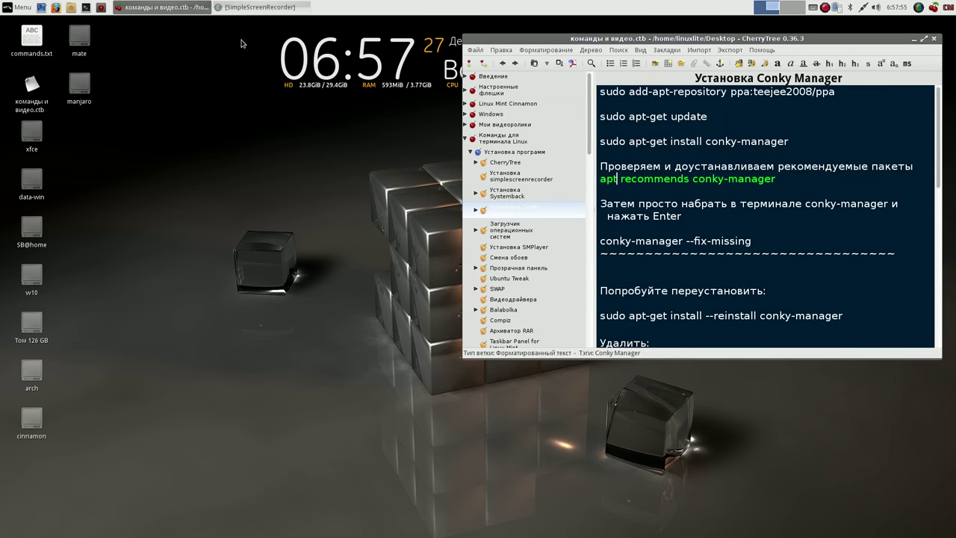
{"action": "left_click", "coordinate": [490, 77]}
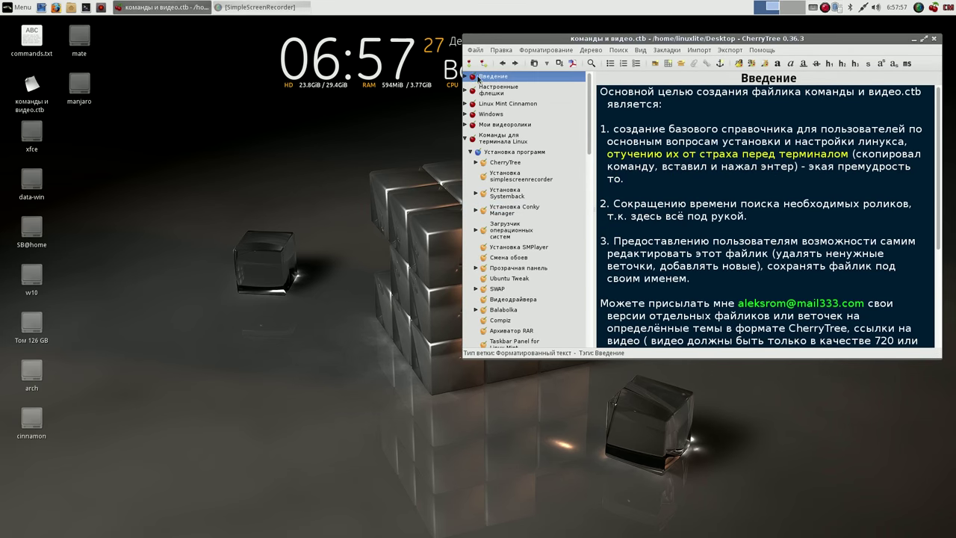
{"action": "left_click", "coordinate": [465, 76]}
{"action": "left_click", "coordinate": [497, 90]}
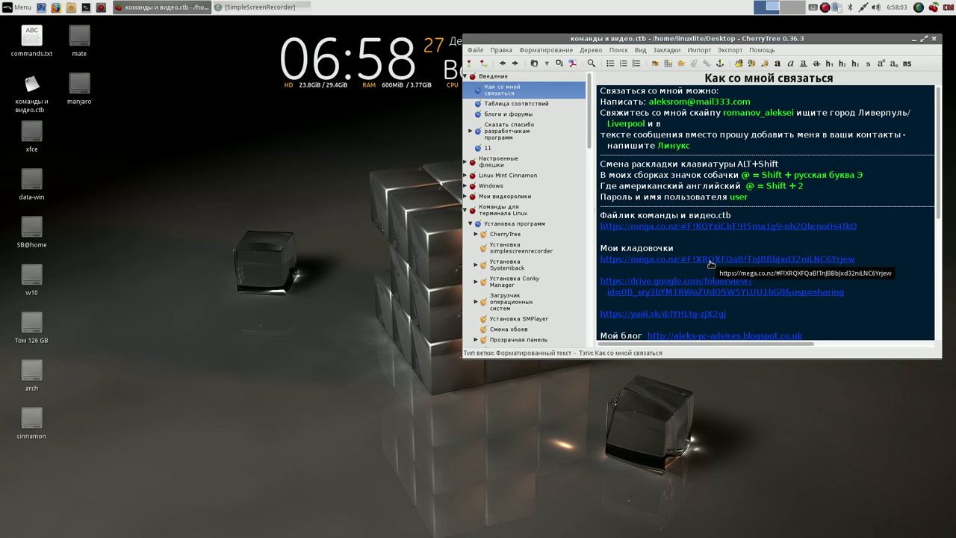
{"action": "left_click", "coordinate": [711, 263]}
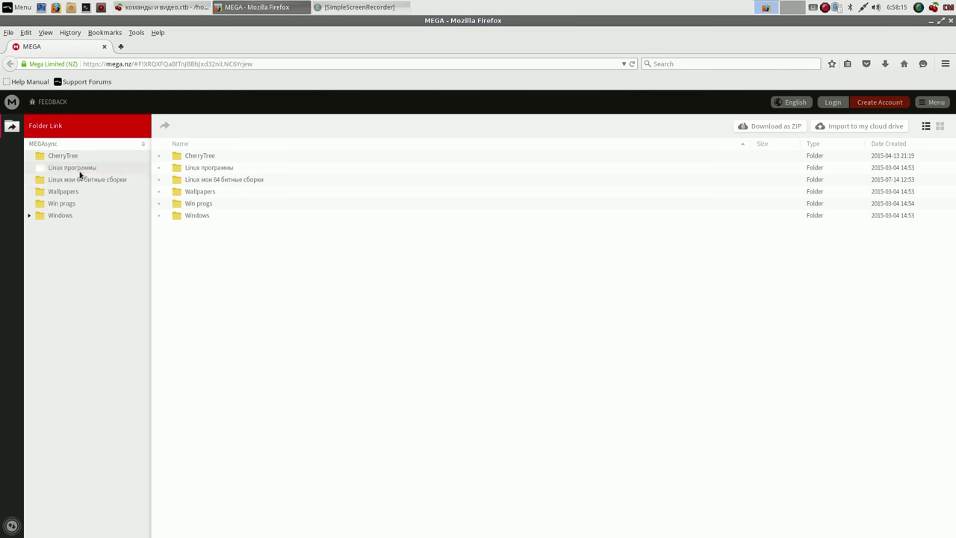
- Download ConkyRUS.zip from MEGA's Linux программы folder into Downloads via Standard Download
{"action": "left_click", "coordinate": [77, 171]}
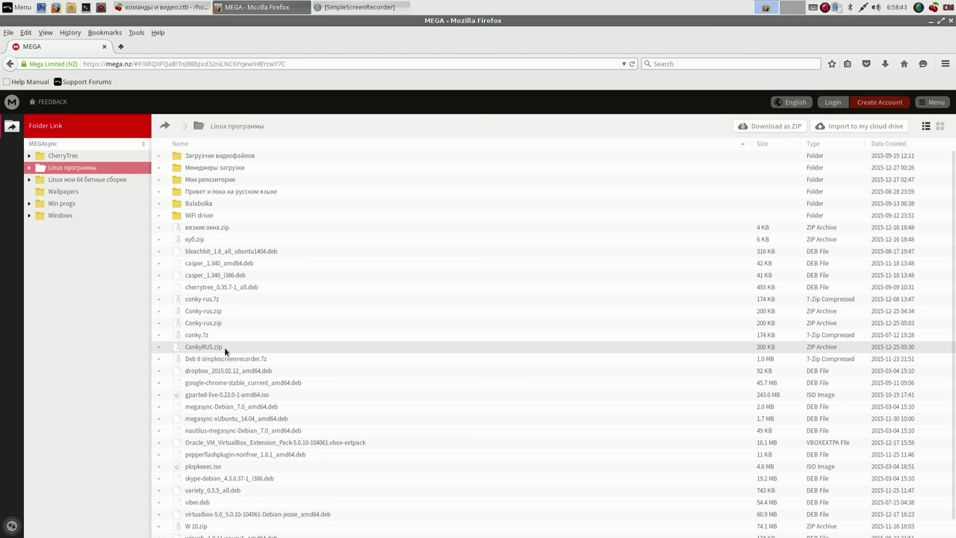
{"action": "right_click", "coordinate": [230, 347]}
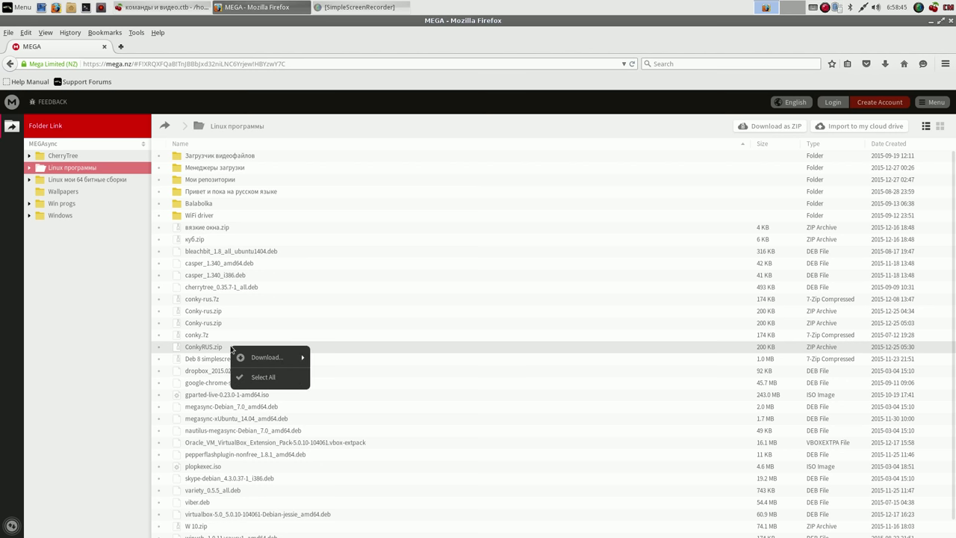
{"action": "mouse_move", "coordinate": [242, 356]}
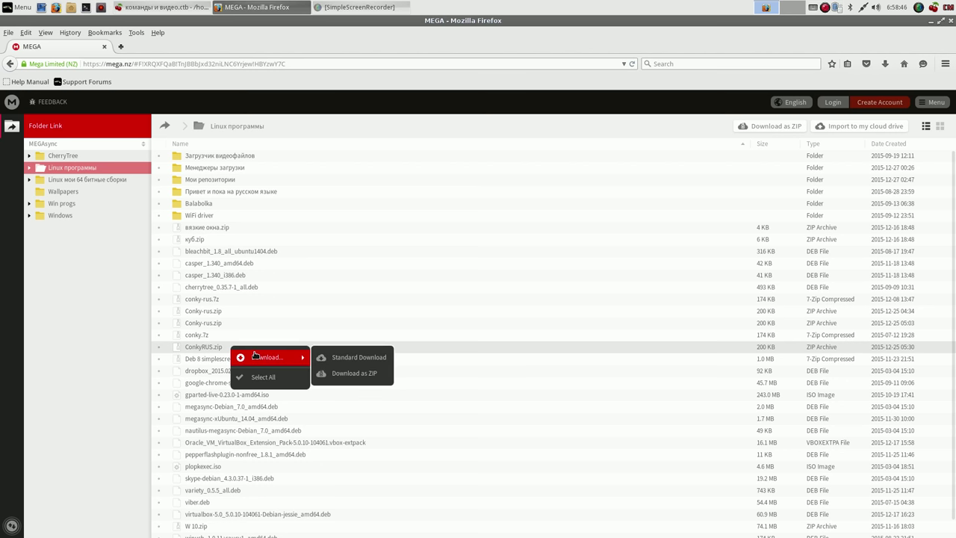
{"action": "left_click", "coordinate": [357, 358]}
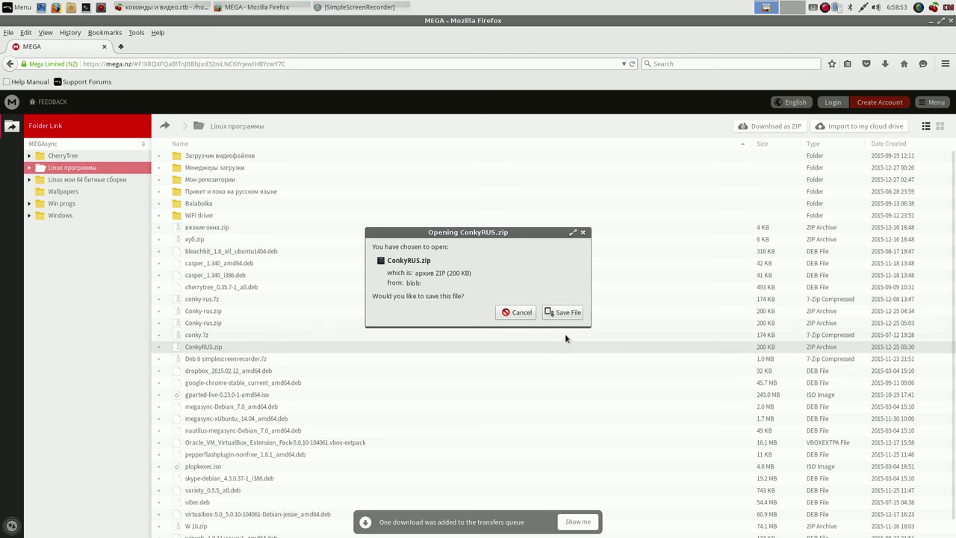
{"action": "left_click", "coordinate": [562, 313]}
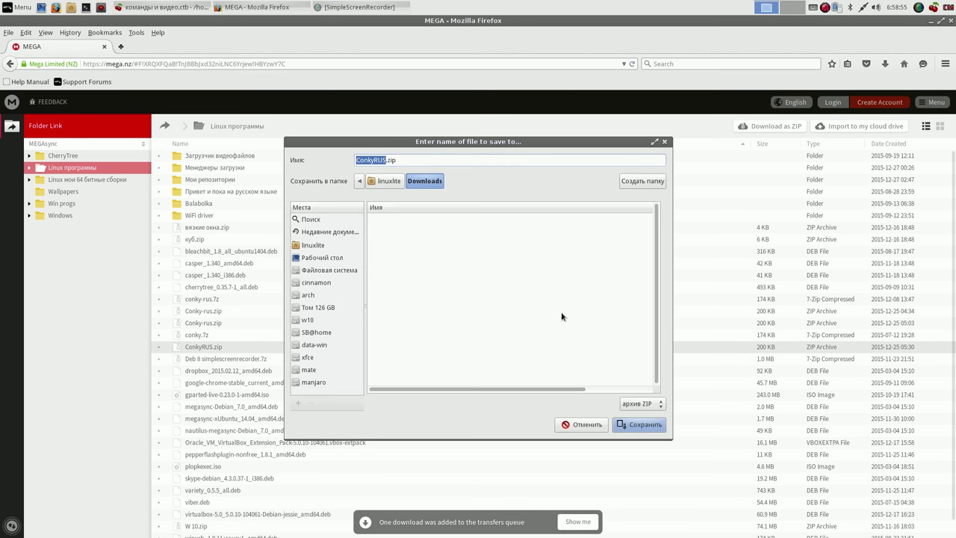
{"action": "left_click", "coordinate": [645, 424]}
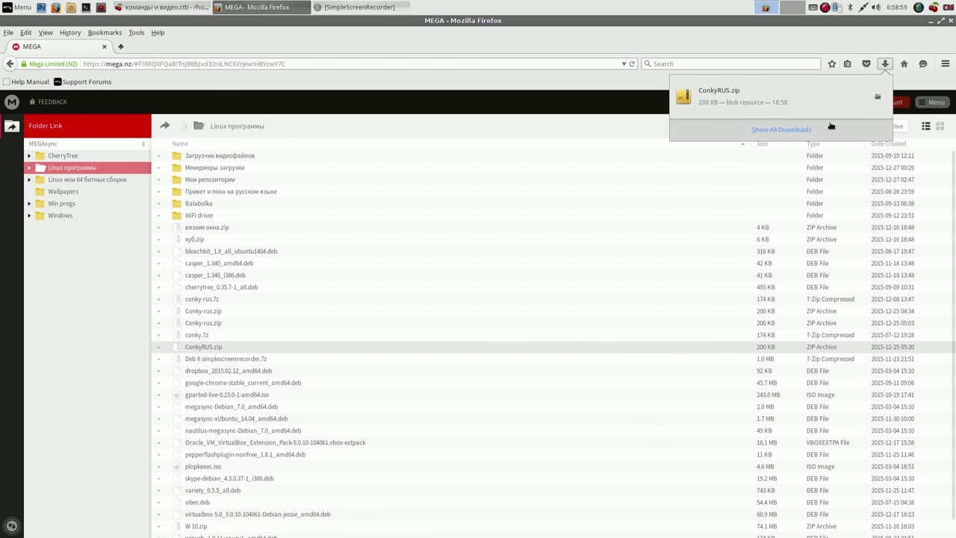
- Dismiss the finished-downloads list and quit Firefox from the File menu
{"action": "left_click", "coordinate": [944, 40]}
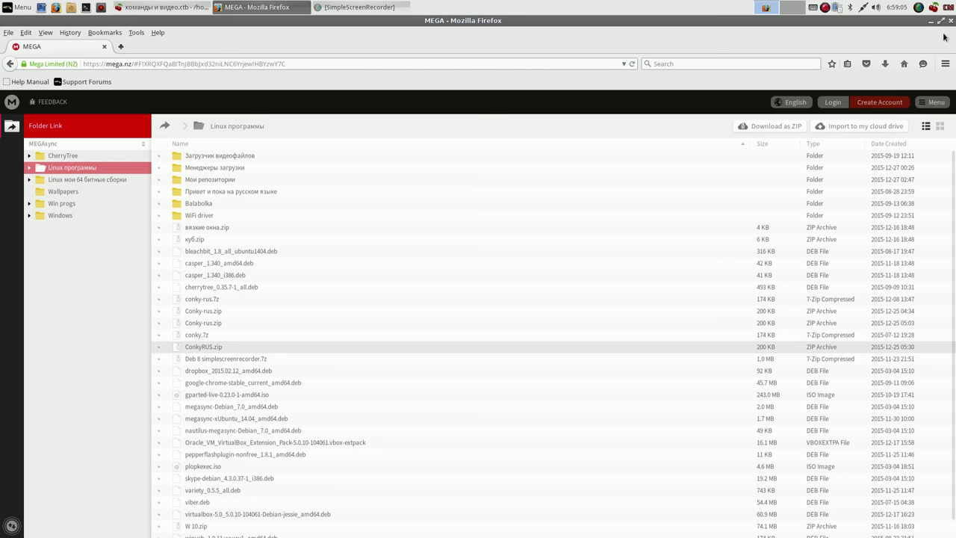
{"action": "left_click", "coordinate": [9, 33]}
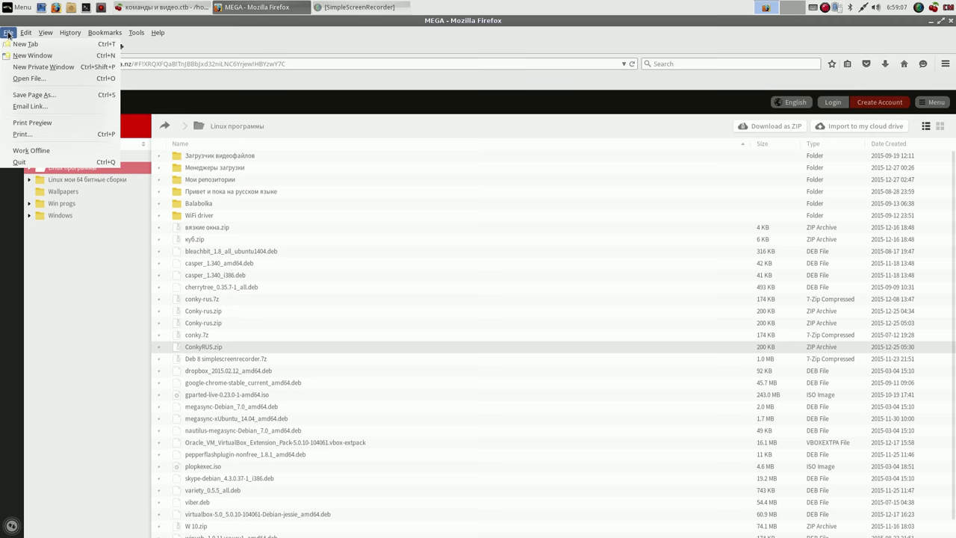
{"action": "left_click", "coordinate": [20, 163]}
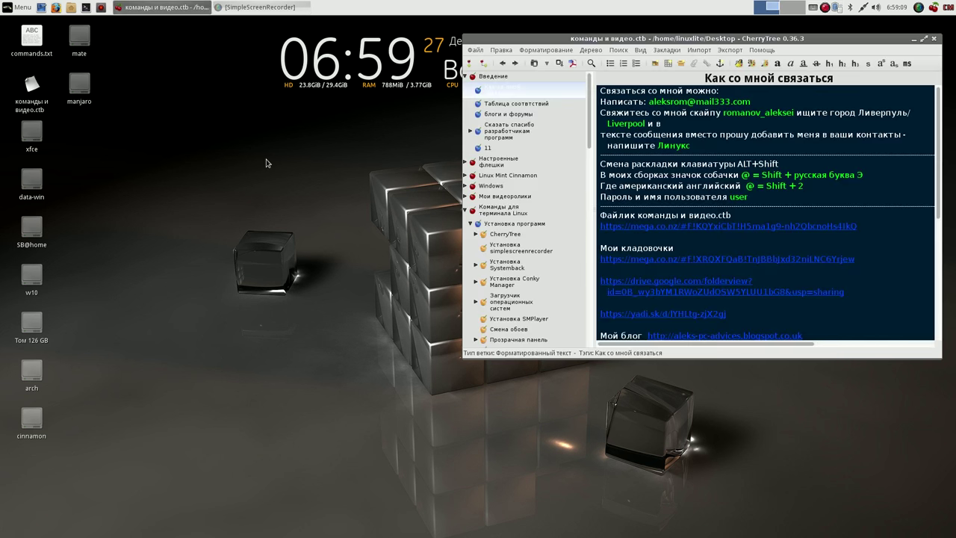
- Extract ConkyRUS.zip in Downloads with Извлечь сюда and check the resulting ConkyRUS folder
{"action": "left_click", "coordinate": [72, 8]}
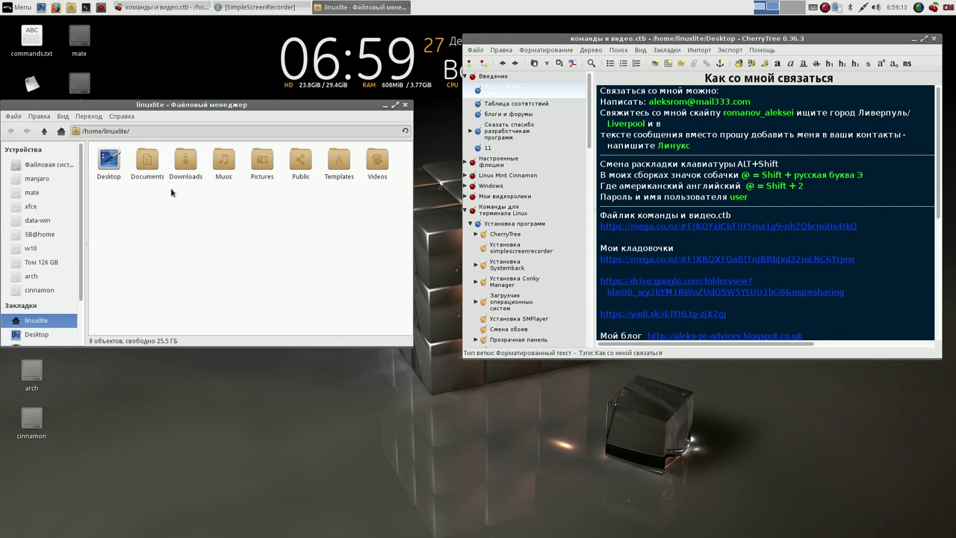
{"action": "double_click", "coordinate": [186, 160]}
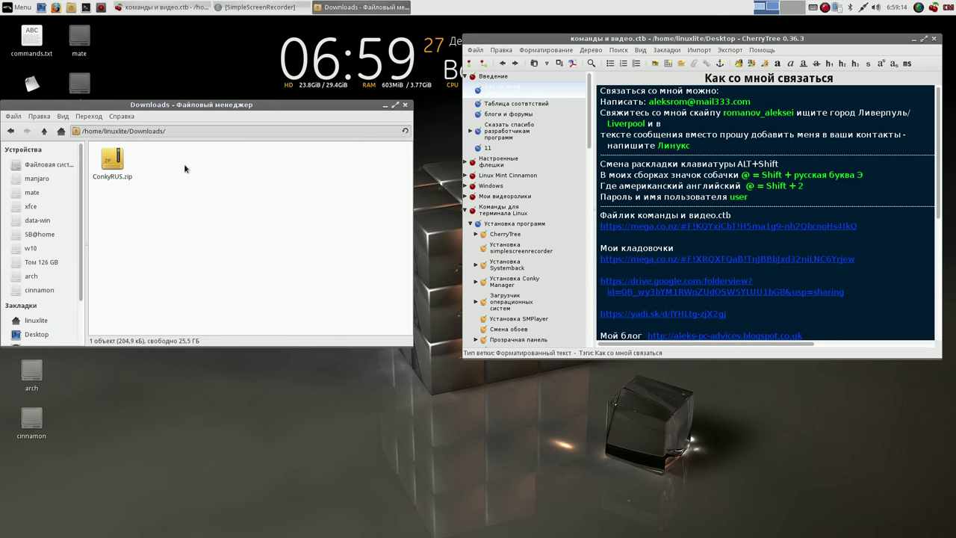
{"action": "right_click", "coordinate": [118, 162]}
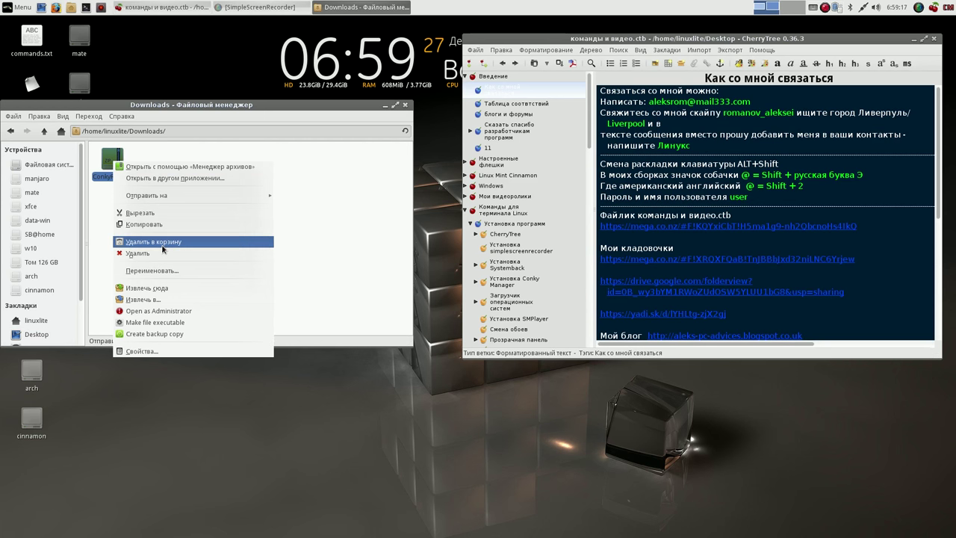
{"action": "left_click", "coordinate": [171, 289]}
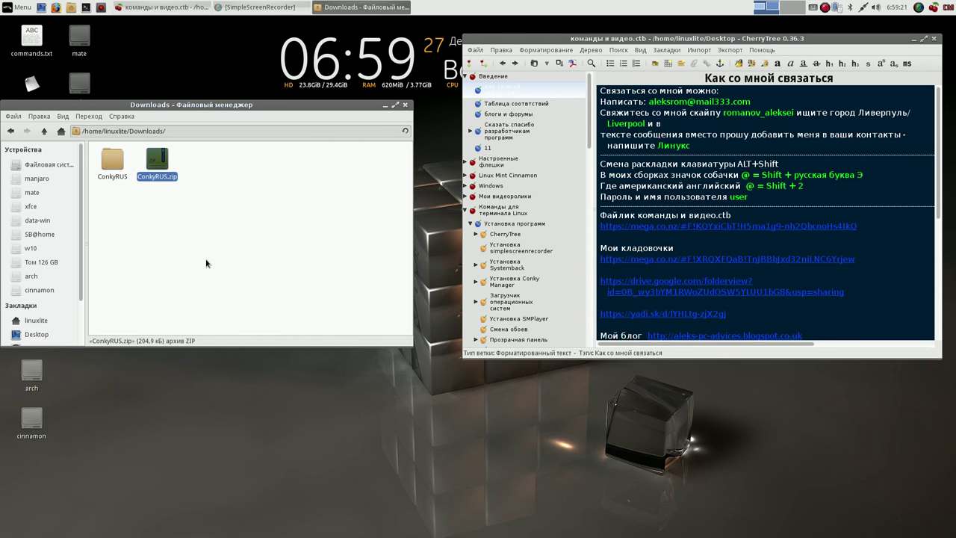
{"action": "double_click", "coordinate": [112, 161]}
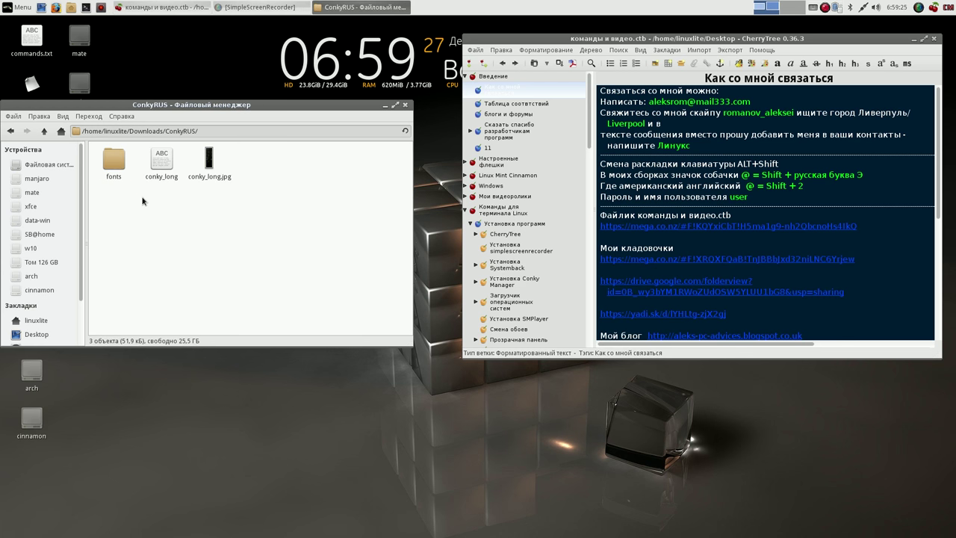
- Copy the ConkyRUS folder and return to the linuxlite home folder
{"action": "left_click", "coordinate": [46, 132]}
{"action": "right_click", "coordinate": [112, 161]}
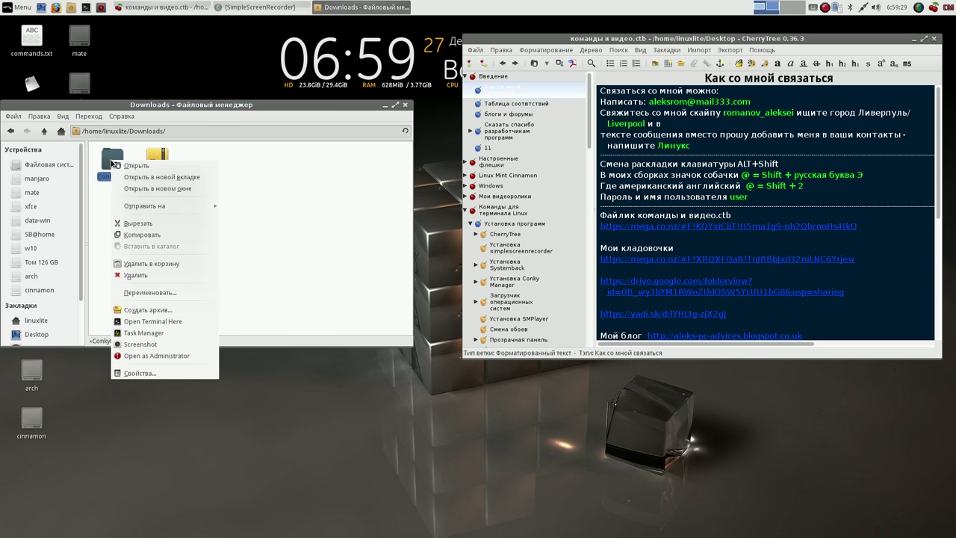
{"action": "left_click", "coordinate": [140, 235]}
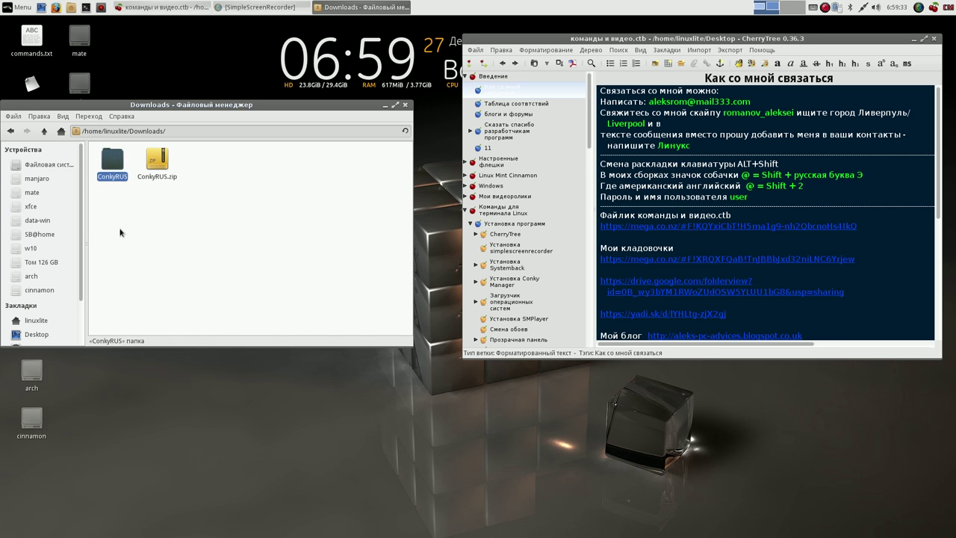
{"action": "left_click", "coordinate": [44, 130]}
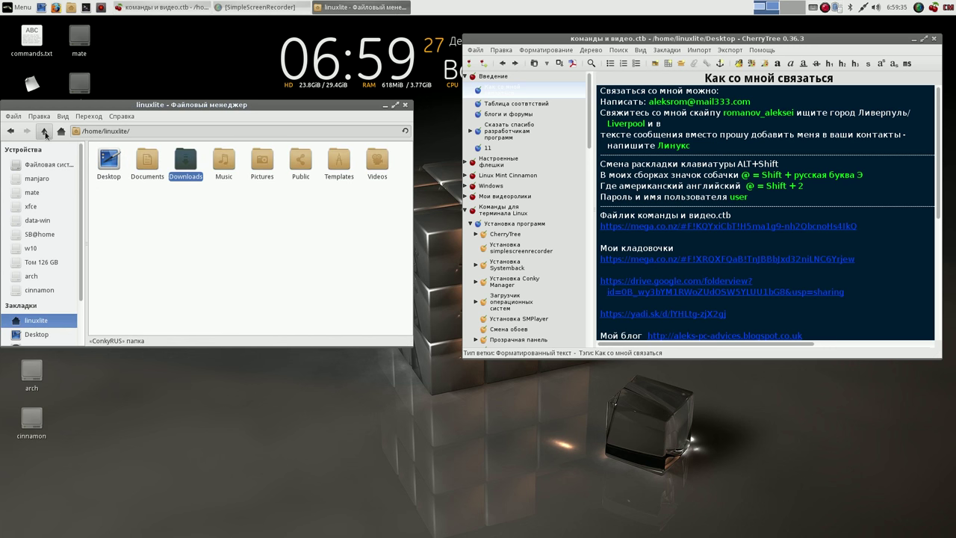
- Navigate up to the root folder and back down into /home/linuxlite
{"action": "left_click", "coordinate": [45, 131]}
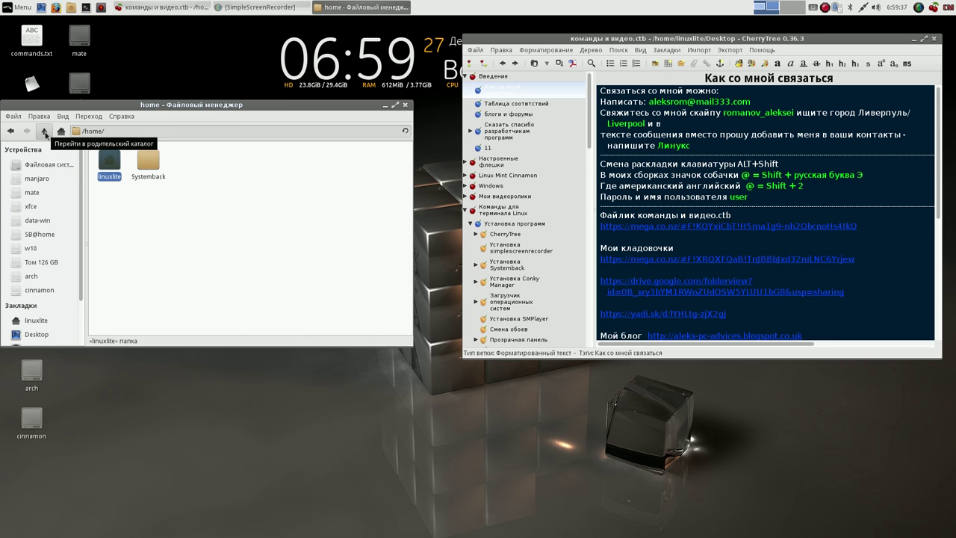
{"action": "left_click", "coordinate": [45, 131]}
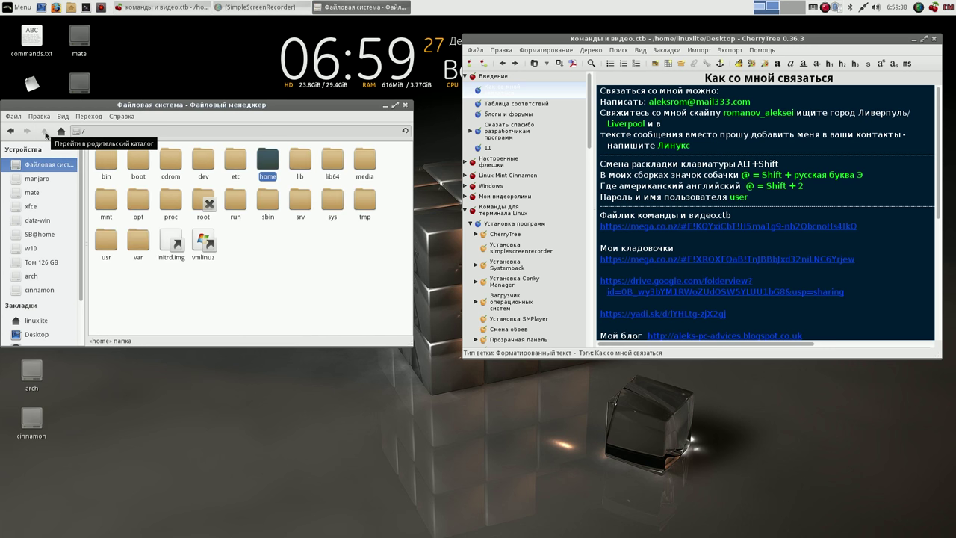
{"action": "left_click", "coordinate": [274, 254]}
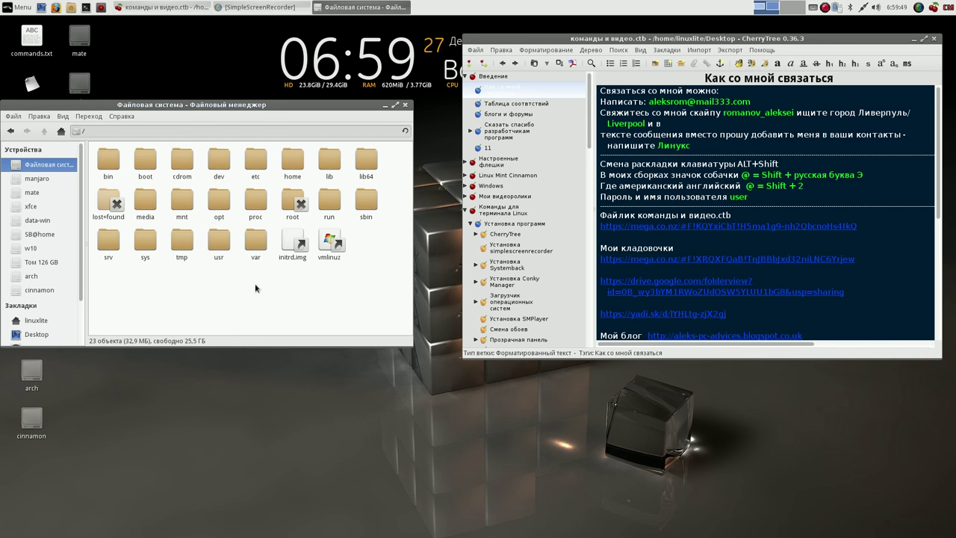
{"action": "double_click", "coordinate": [292, 159]}
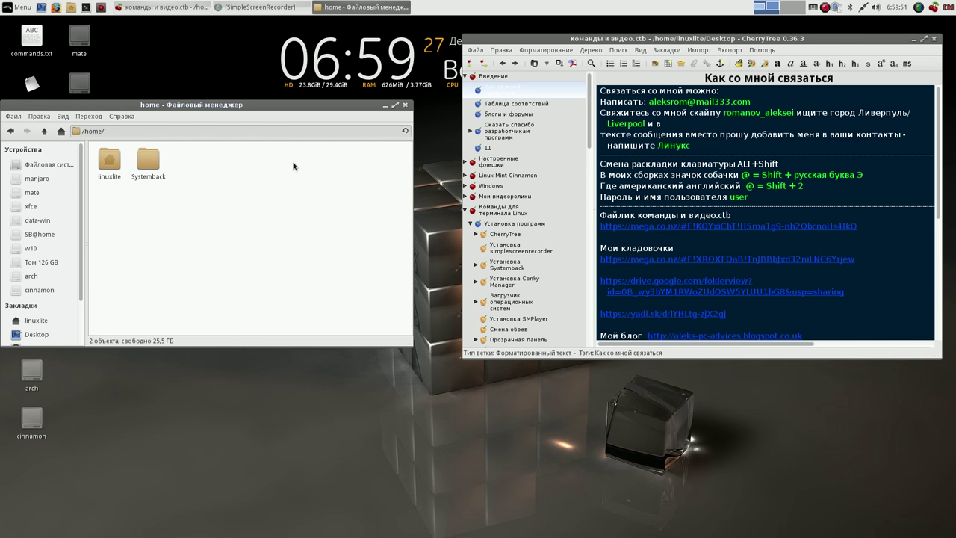
{"action": "double_click", "coordinate": [110, 163]}
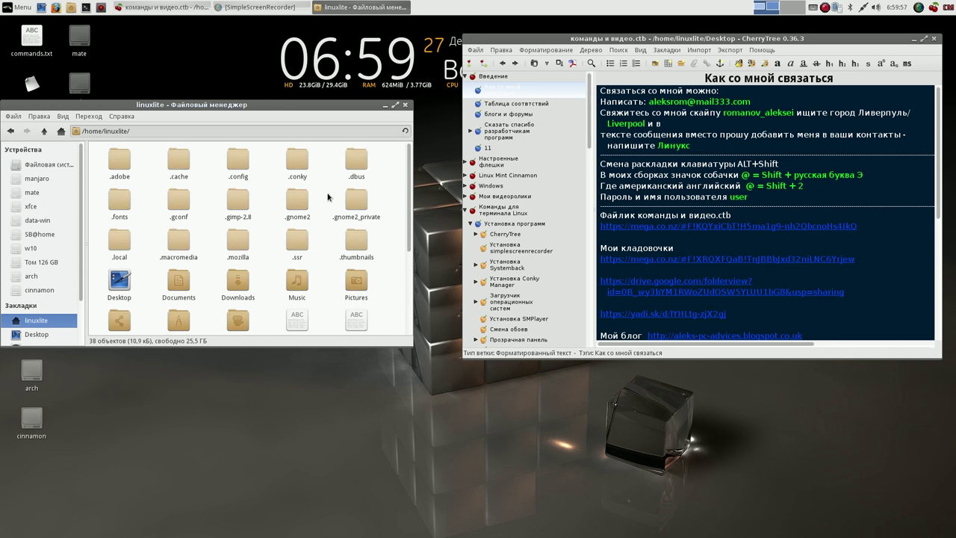
- Paste ConkyRUS into the hidden .conky folder with Вставить and close the file manager
{"action": "double_click", "coordinate": [298, 165]}
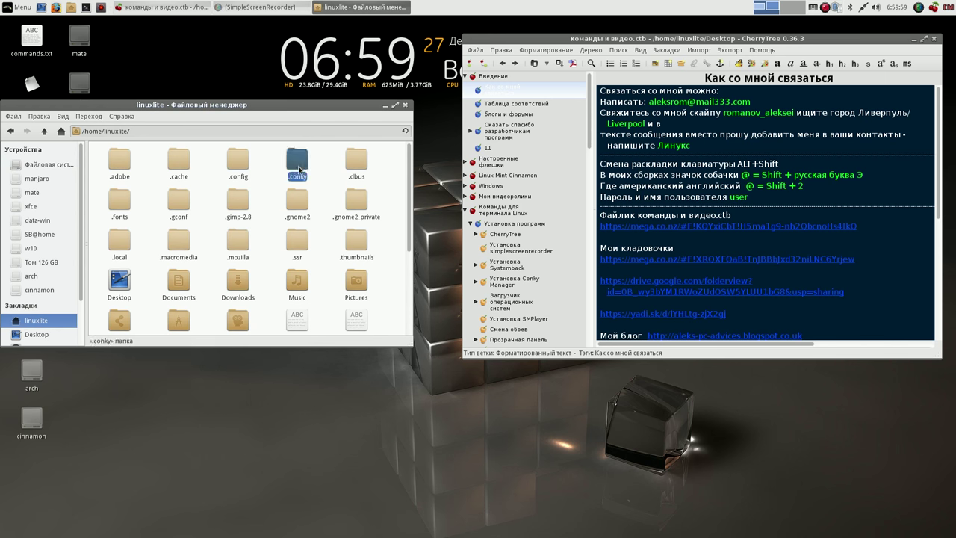
{"action": "right_click", "coordinate": [293, 214]}
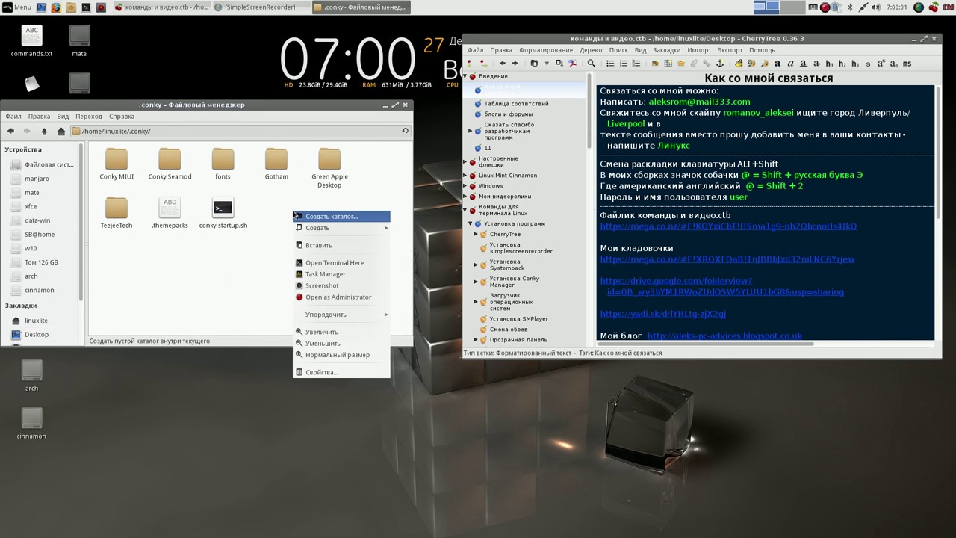
{"action": "left_click", "coordinate": [314, 245]}
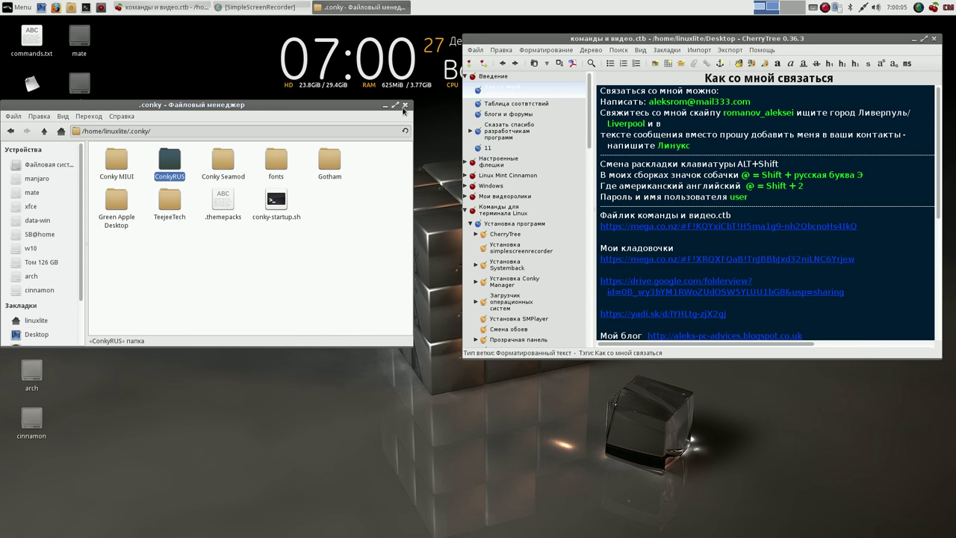
{"action": "left_click", "coordinate": [404, 105]}
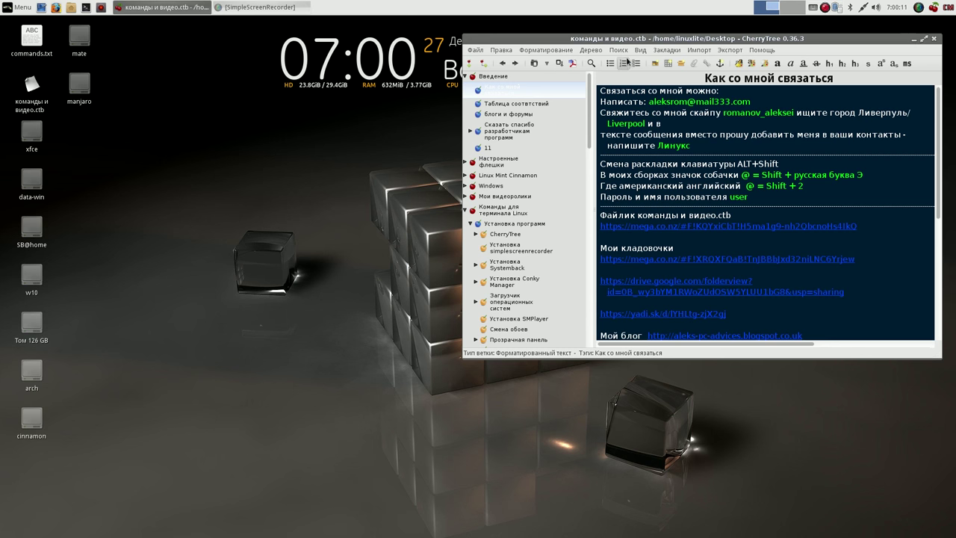
- Relaunch Conky Manager from the panel and swap the Gotham widget for ConkyRUS/conky_long
{"action": "left_click", "coordinate": [914, 40]}
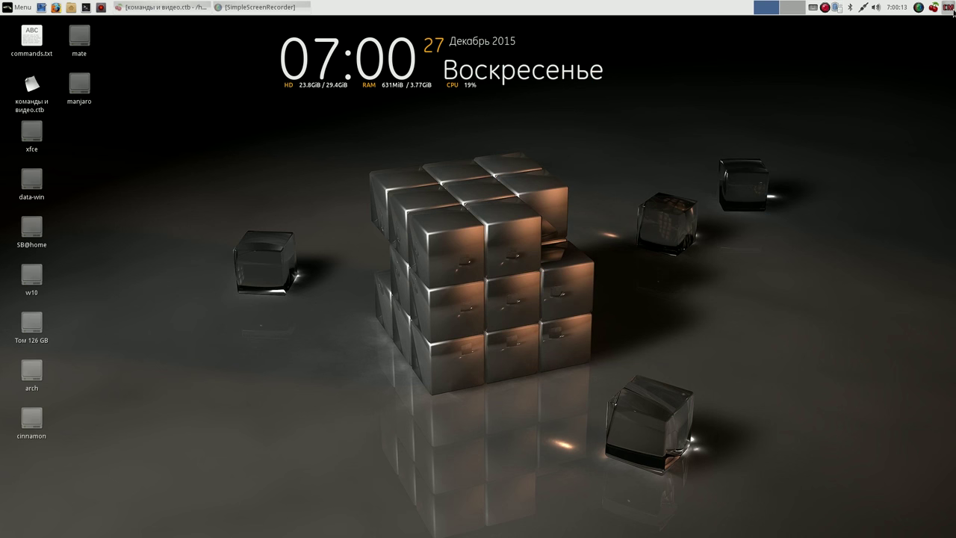
{"action": "left_click", "coordinate": [953, 10]}
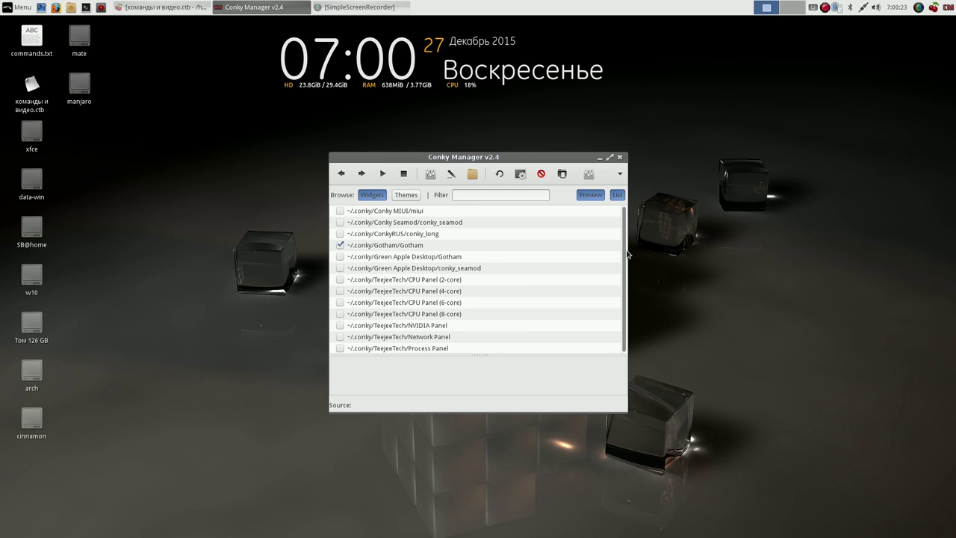
{"action": "left_click_drag", "start_coordinate": [627, 255], "coordinate": [629, 232]}
{"action": "left_click_drag", "start_coordinate": [553, 157], "coordinate": [406, 109]}
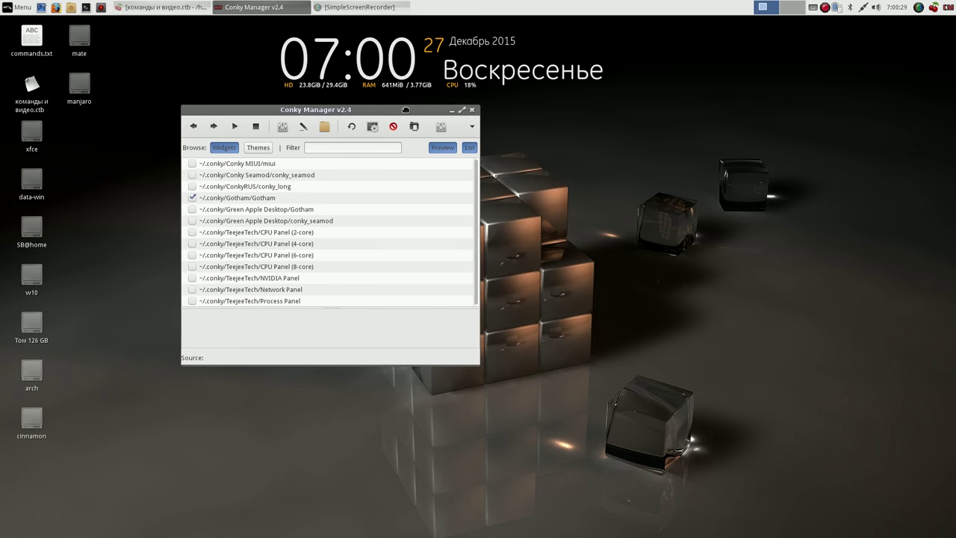
{"action": "left_click", "coordinate": [193, 198]}
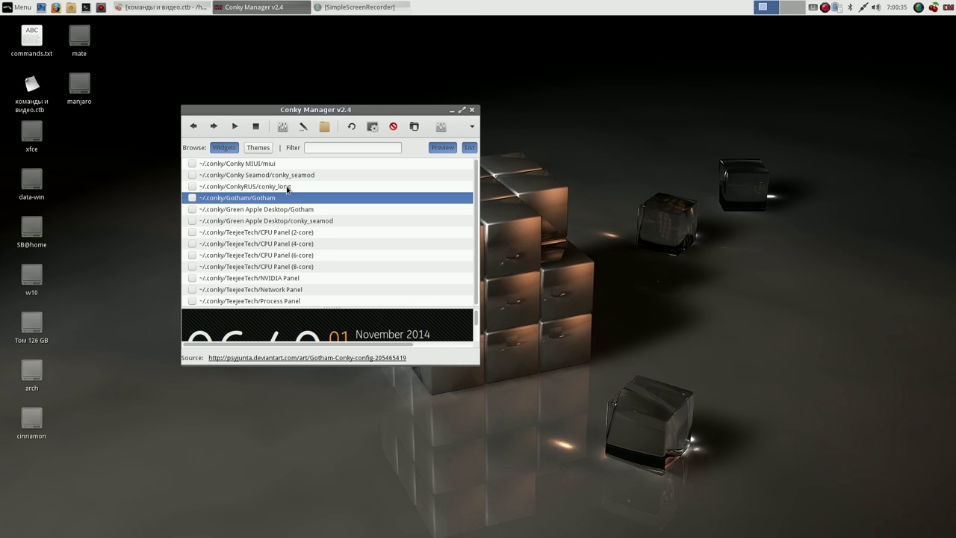
{"action": "left_click", "coordinate": [287, 190]}
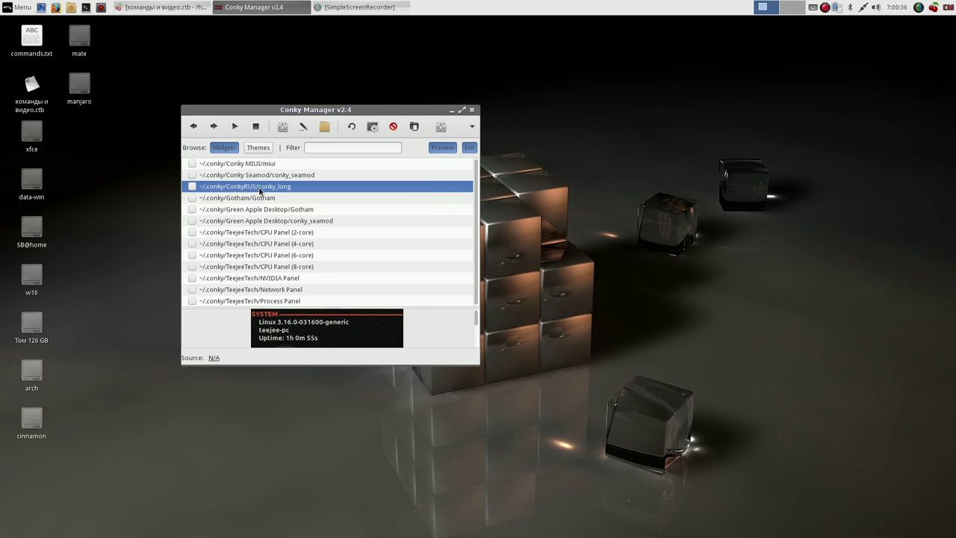
{"action": "left_click", "coordinate": [192, 186]}
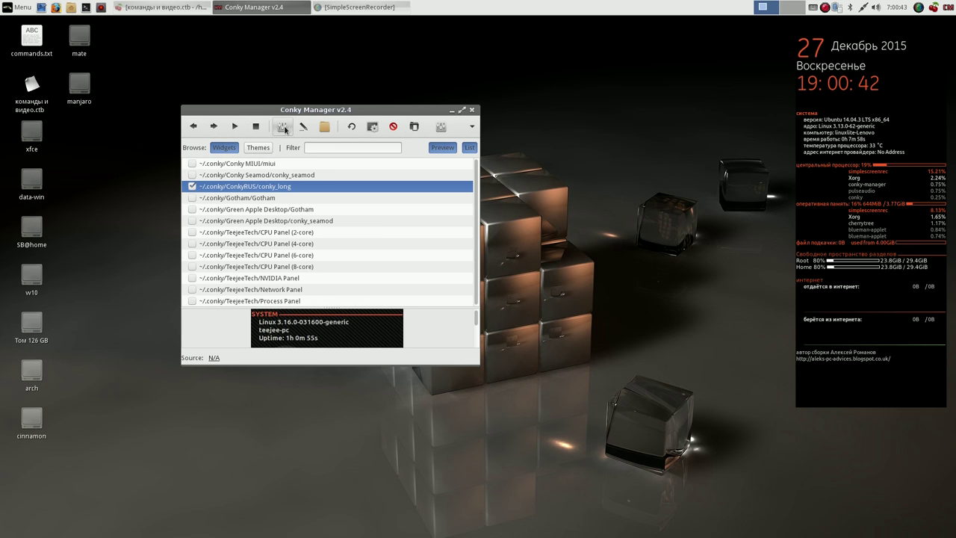
- Set the conky_long widget's transparency to Pseudo-Transparent and apply it
{"action": "left_click", "coordinate": [283, 127]}
{"action": "left_click", "coordinate": [311, 148]}
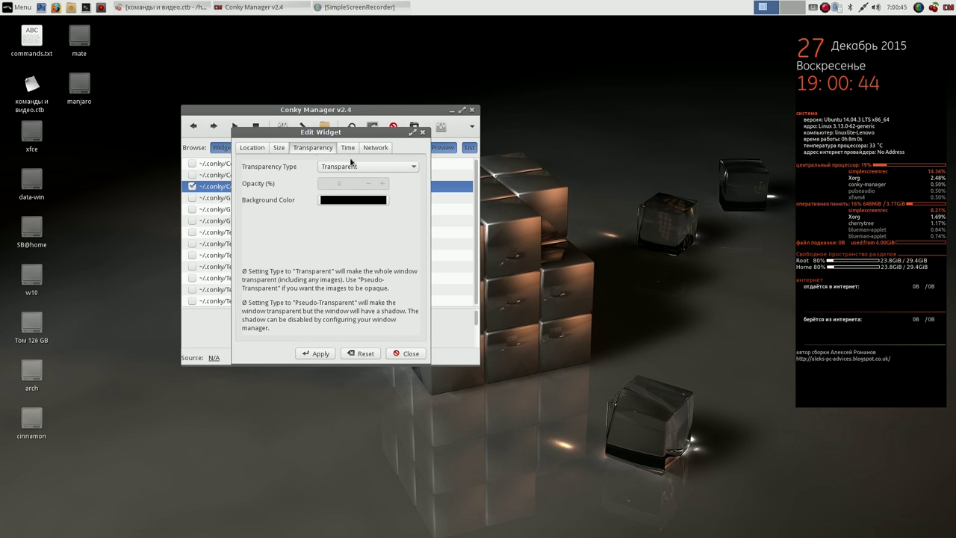
{"action": "left_click", "coordinate": [414, 168]}
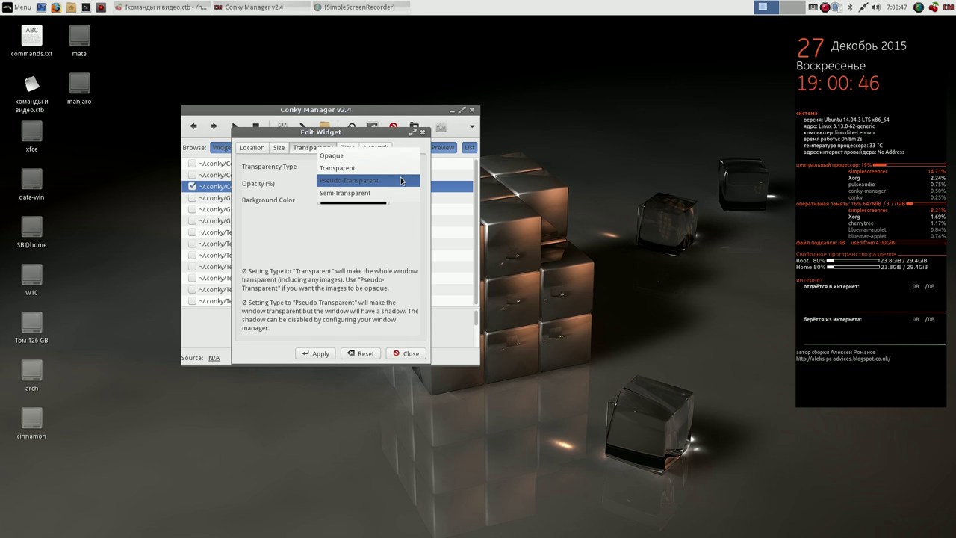
{"action": "left_click", "coordinate": [410, 181]}
{"action": "left_click", "coordinate": [313, 356]}
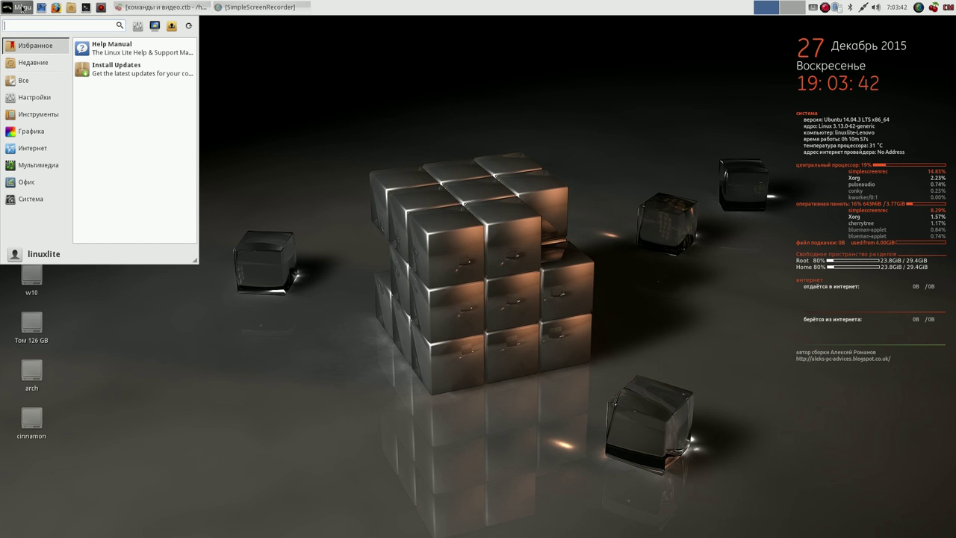
{"action": "mouse_move", "coordinate": [35, 180]}
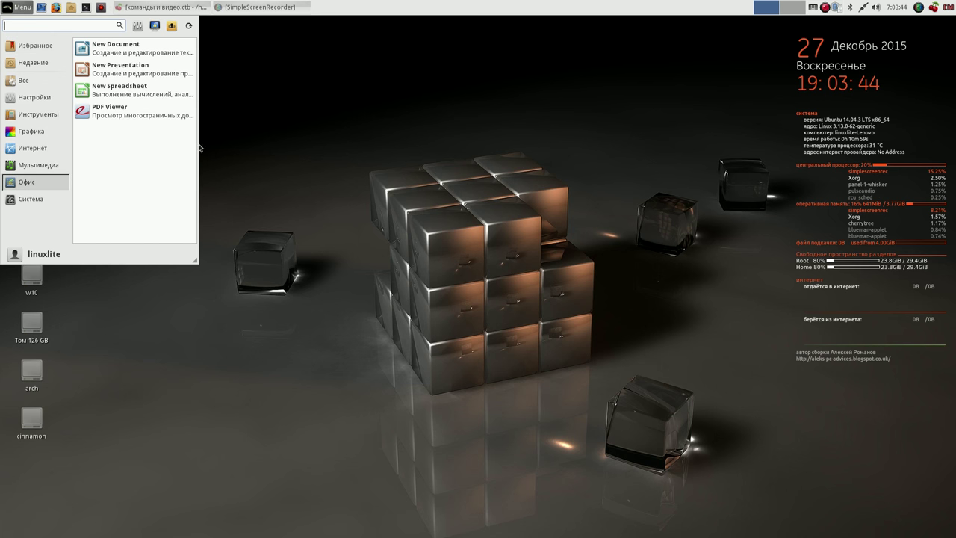
{"action": "left_click", "coordinate": [164, 89]}
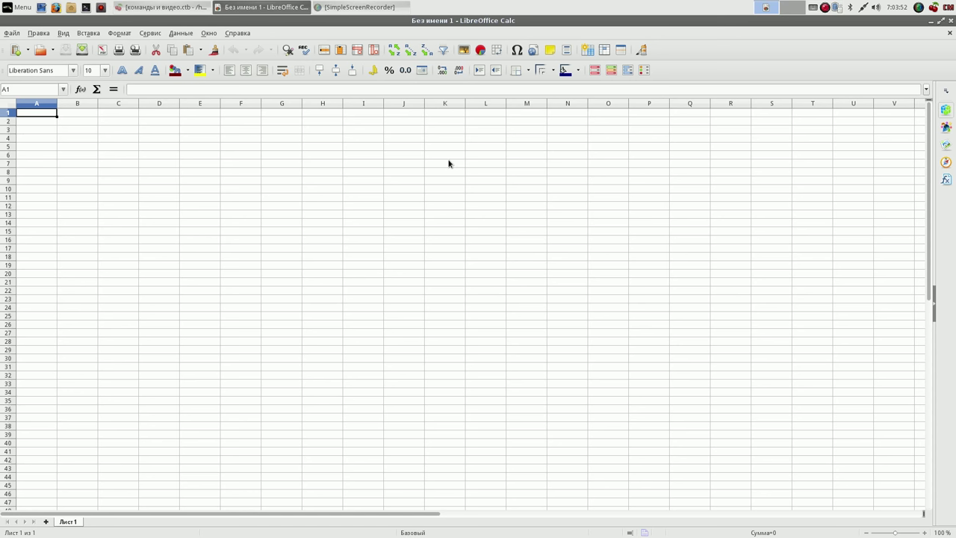
{"action": "left_click", "coordinate": [238, 33]}
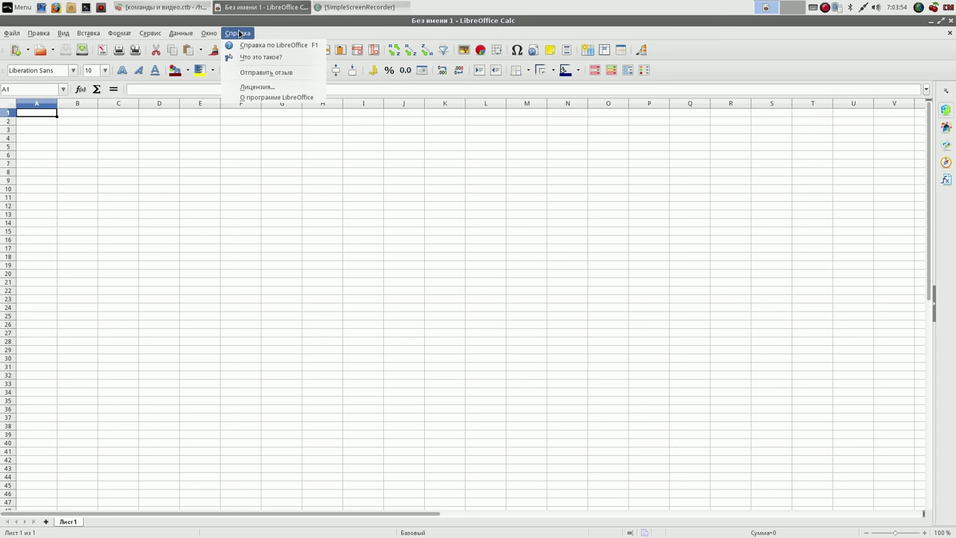
{"action": "left_click", "coordinate": [263, 98]}
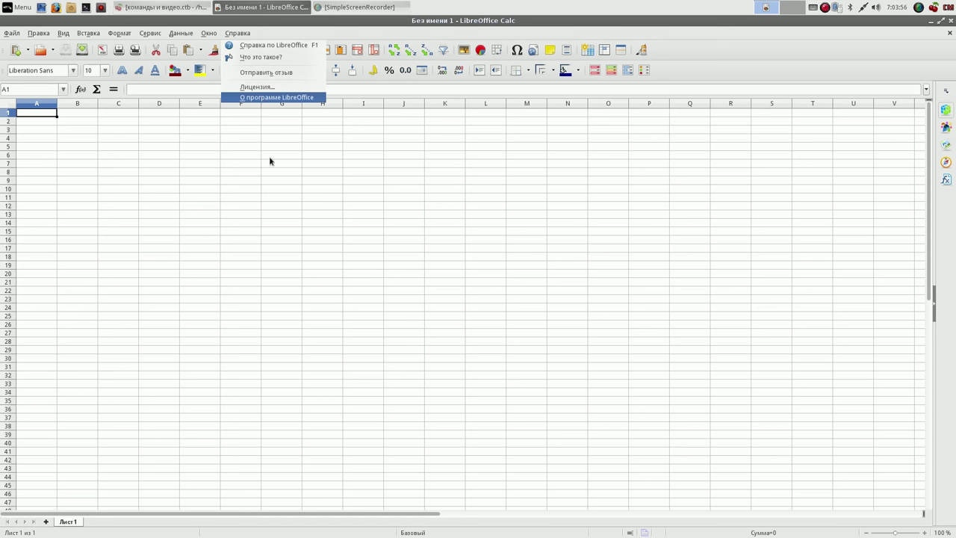
{"action": "left_click", "coordinate": [572, 356]}
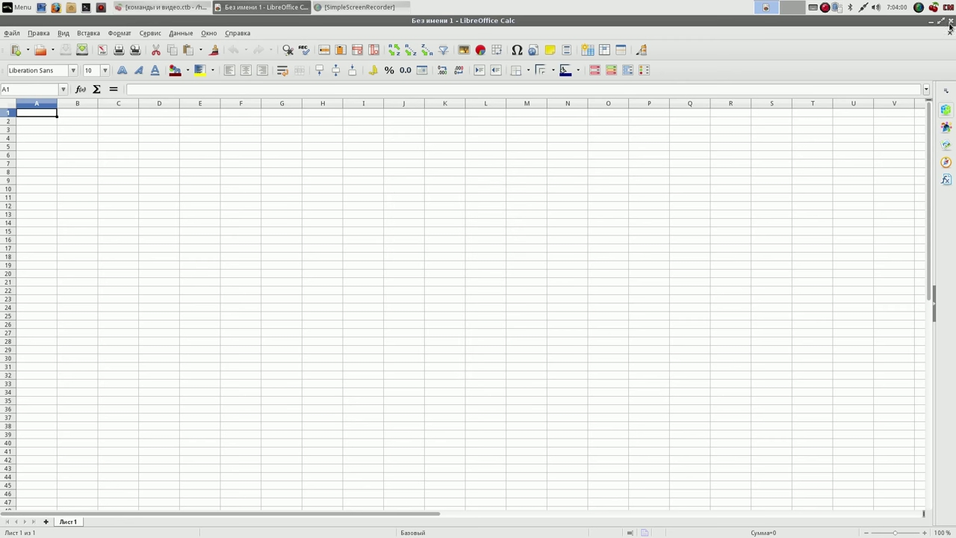
{"action": "left_click", "coordinate": [951, 20]}
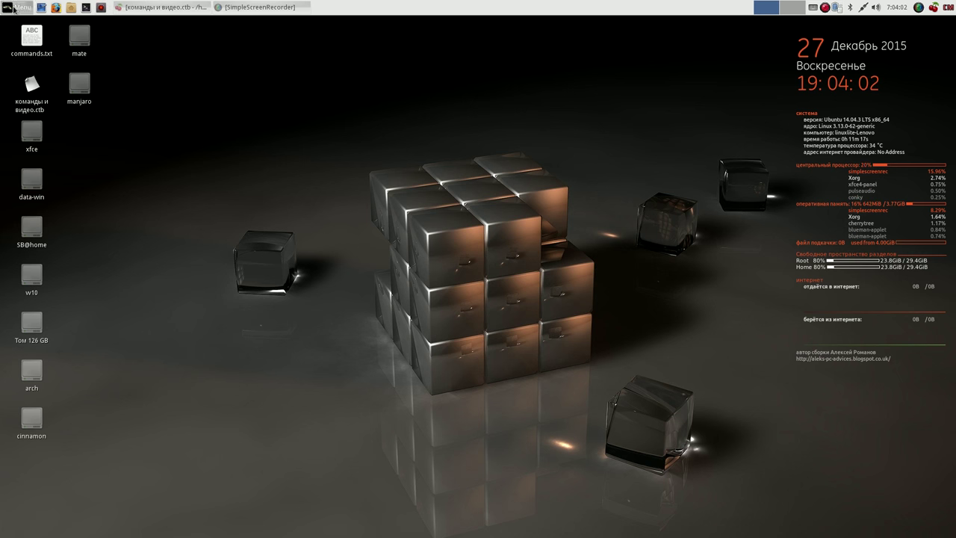
{"action": "left_click", "coordinate": [15, 7]}
{"action": "left_click", "coordinate": [37, 167]}
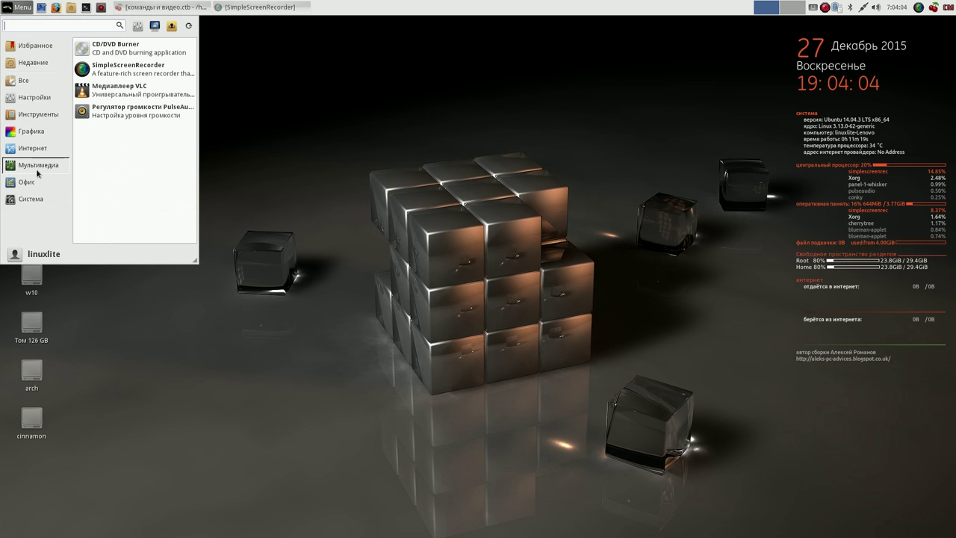
{"action": "left_click", "coordinate": [37, 181]}
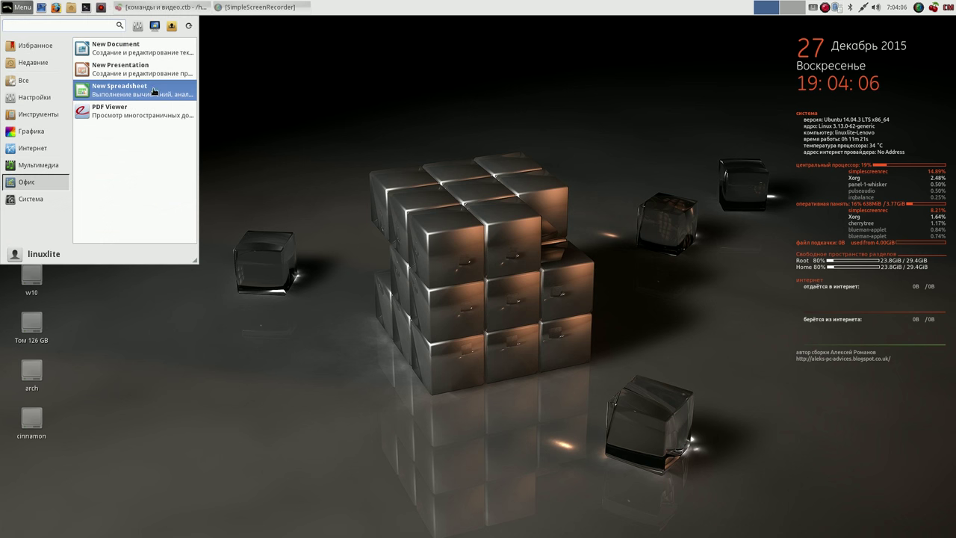
{"action": "left_click", "coordinate": [158, 88]}
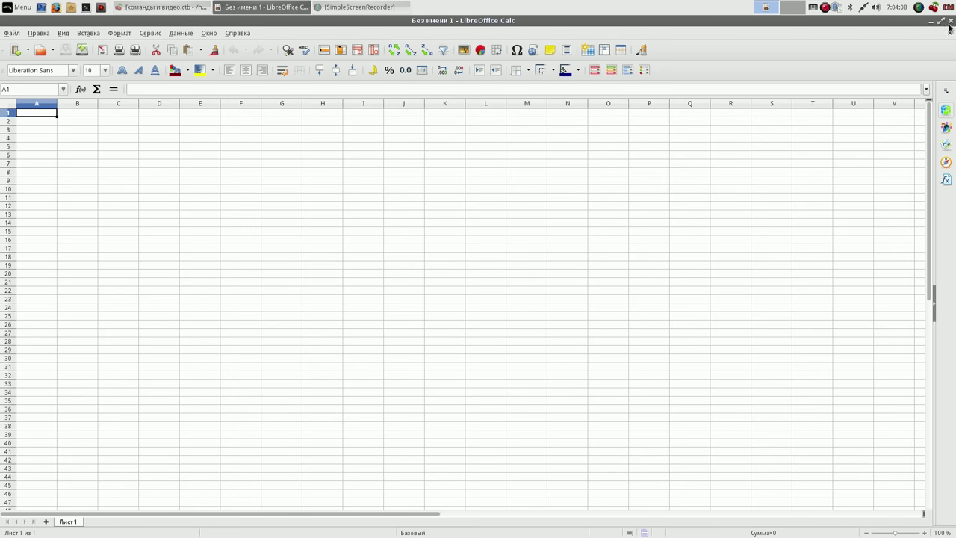
{"action": "left_click", "coordinate": [951, 20]}
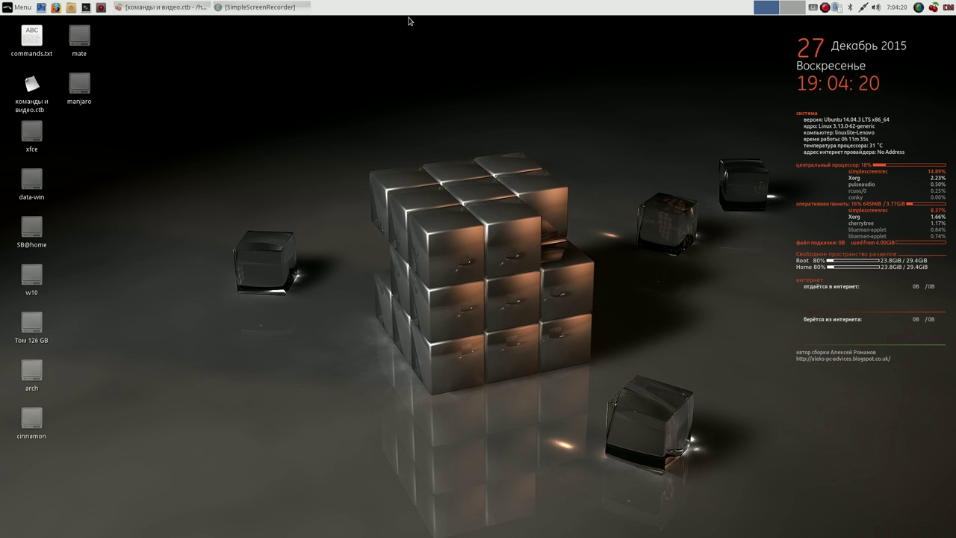
- Restore CherryTree and open the Загрузчик операционных систем note
{"action": "left_click", "coordinate": [181, 7]}
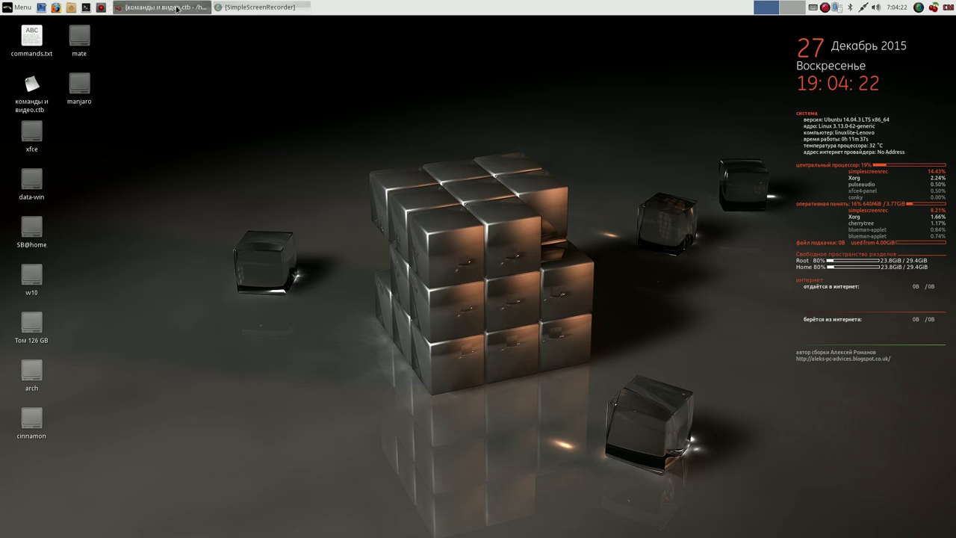
{"action": "left_click_drag", "start_coordinate": [852, 43], "coordinate": [861, 35]}
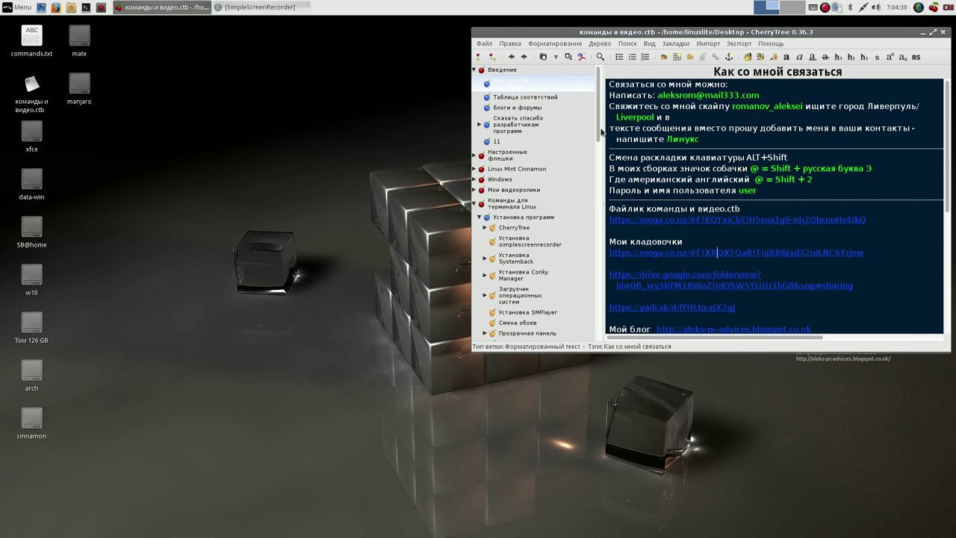
{"action": "left_click_drag", "start_coordinate": [598, 133], "coordinate": [602, 164]}
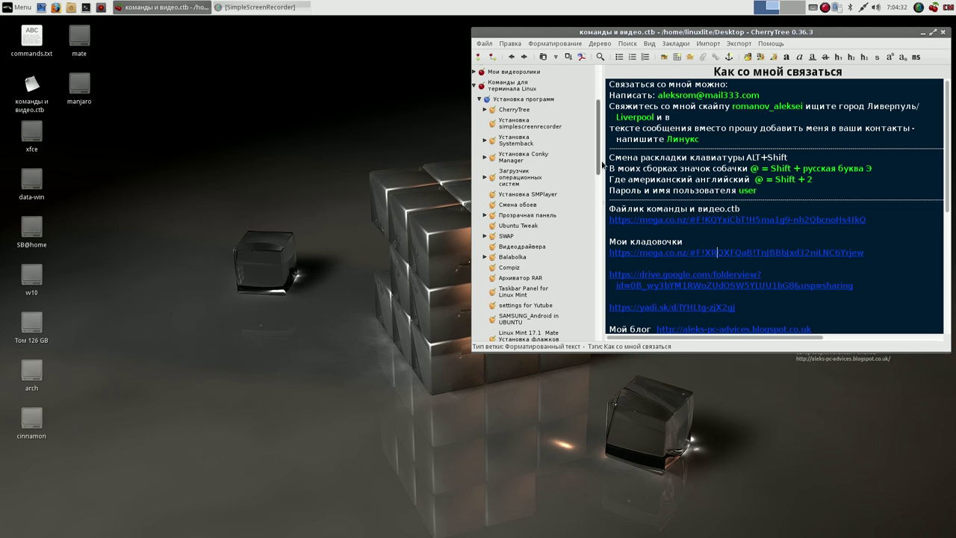
{"action": "left_click", "coordinate": [519, 179]}
- Open a terminal beside the note and select its add-apt-repository command
{"action": "left_click", "coordinate": [86, 7]}
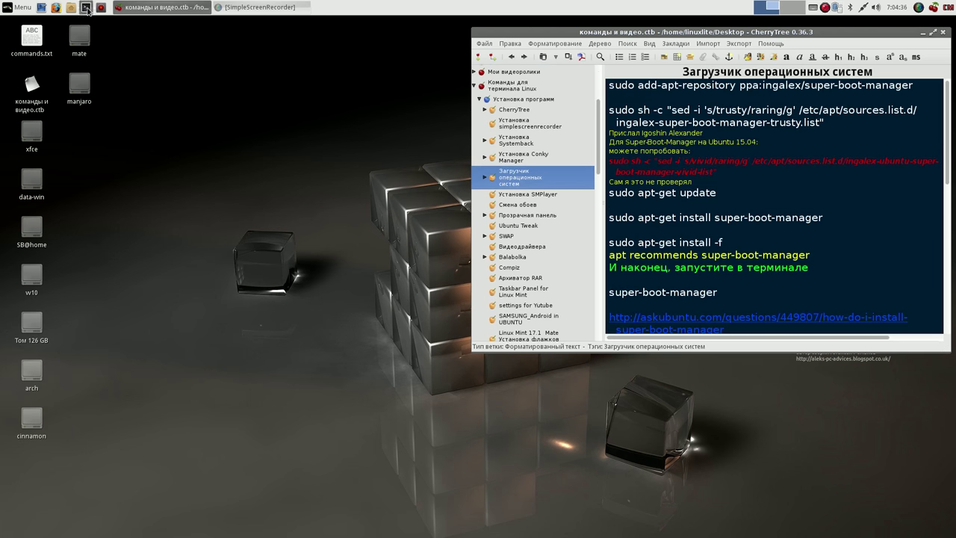
{"action": "left_click_drag", "start_coordinate": [521, 167], "coordinate": [305, 135]}
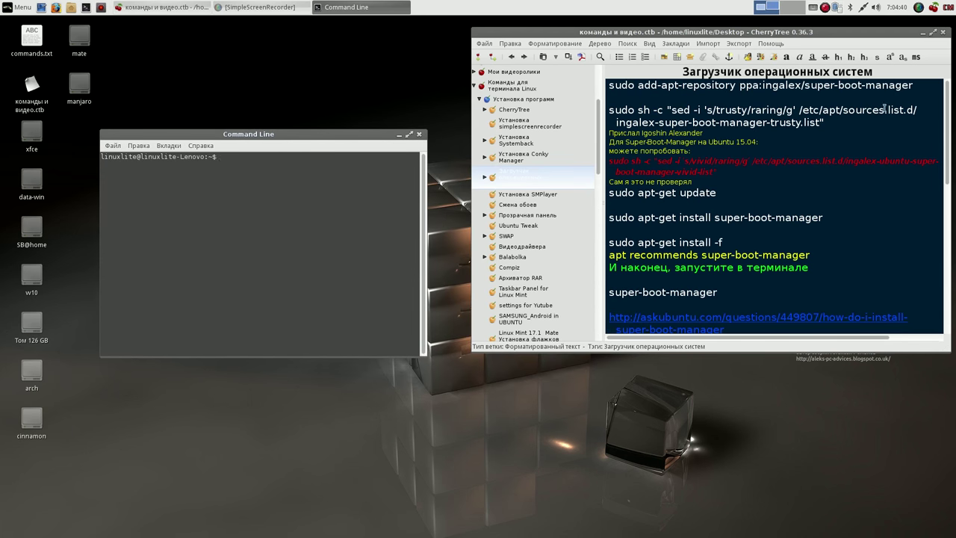
{"action": "left_click_drag", "start_coordinate": [911, 85], "coordinate": [606, 79]}
{"action": "key", "text": "ctrl+c"}
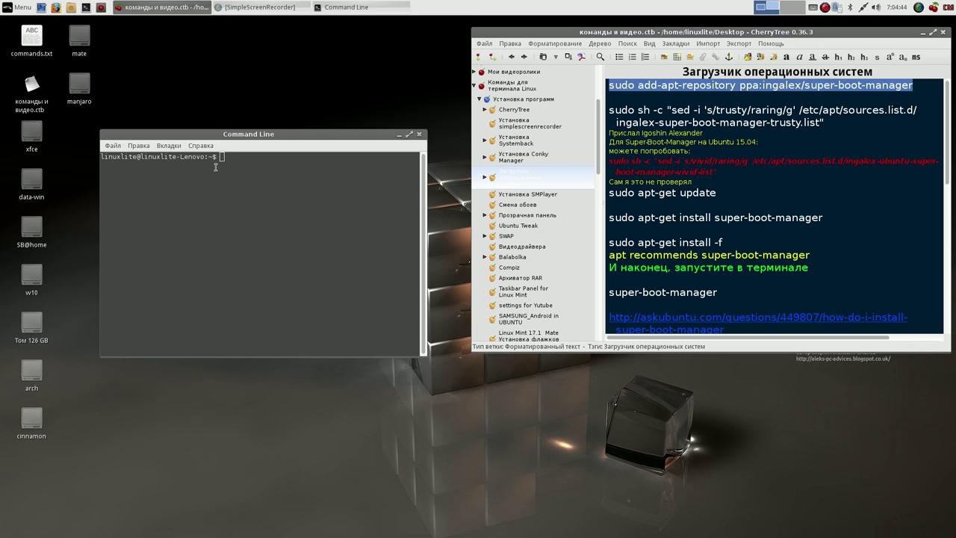
- Paste and run the add-apt-repository command for the super-boot-manager PPA, confirming the addition
{"action": "left_click", "coordinate": [222, 158]}
{"action": "middle_click", "coordinate": [222, 157]}
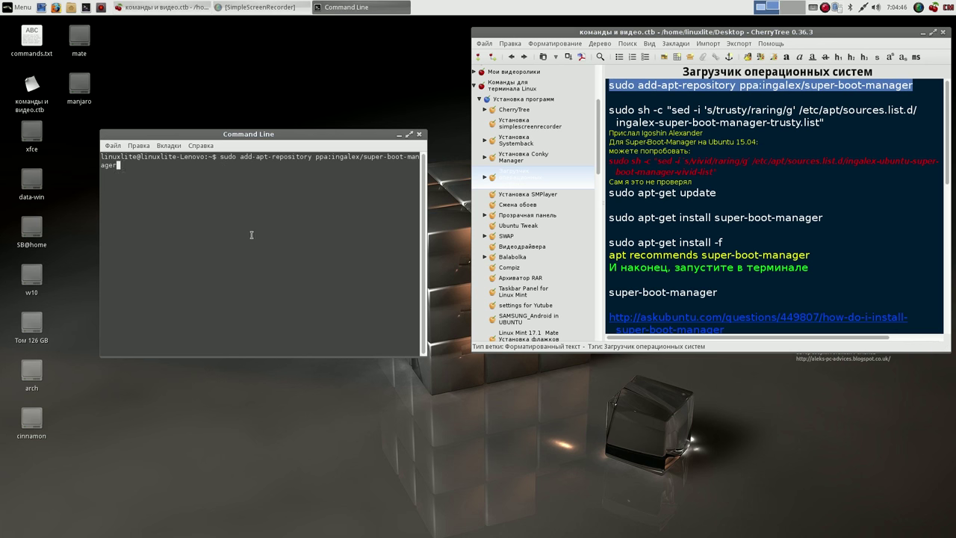
{"action": "key", "text": "Return"}
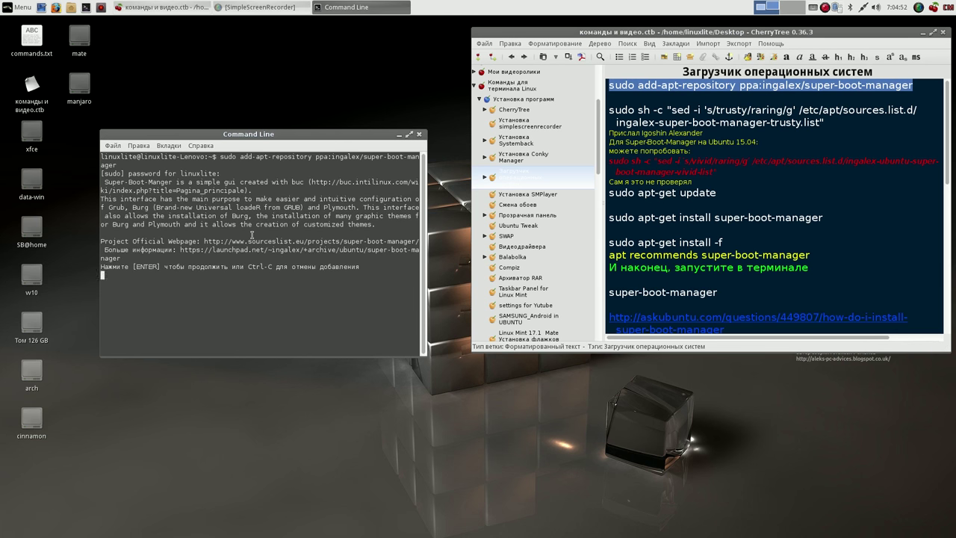
{"action": "key", "text": "Return"}
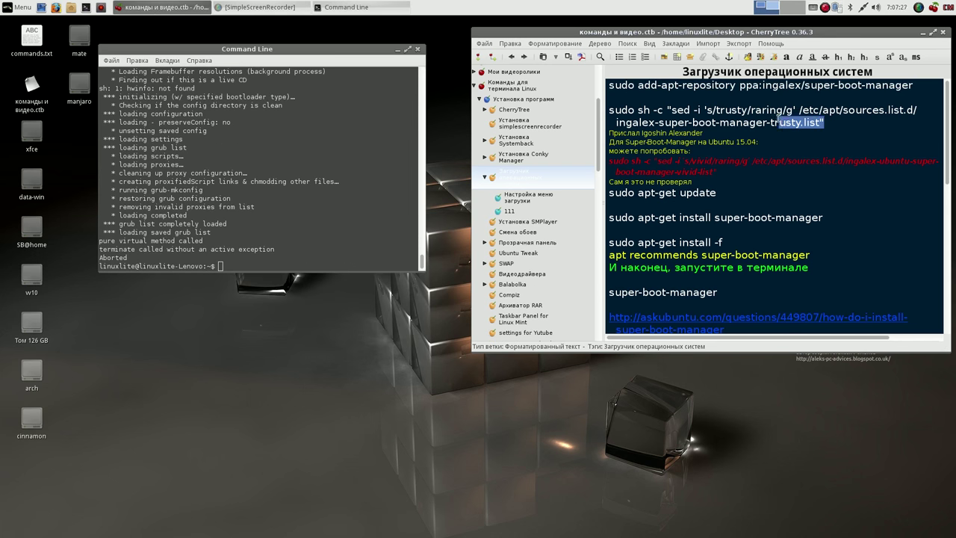
- Run the sed command switching the PPA source list from trusty to raring
{"action": "left_click_drag", "start_coordinate": [779, 122], "coordinate": [610, 110]}
{"action": "key", "text": "ctrl+c"}
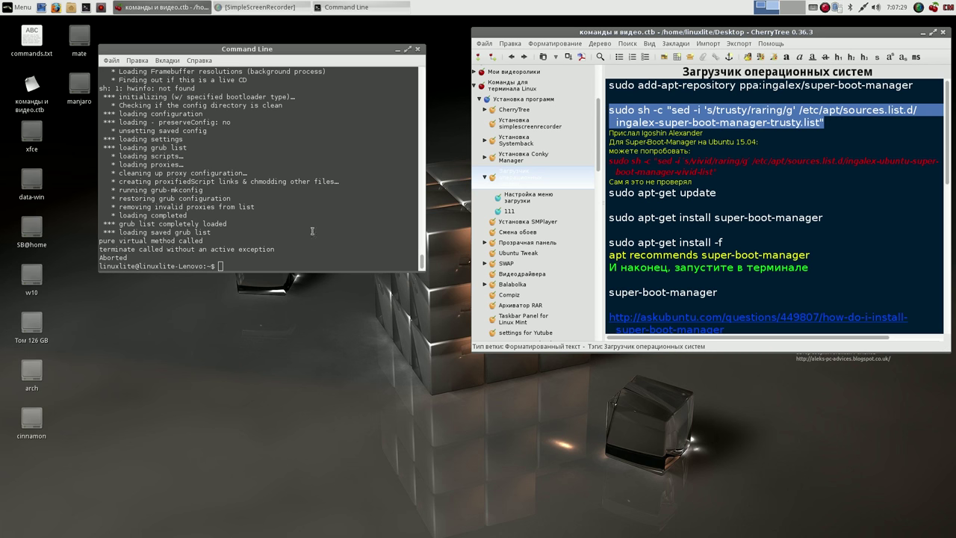
{"action": "left_click", "coordinate": [226, 266]}
{"action": "middle_click", "coordinate": [225, 265]}
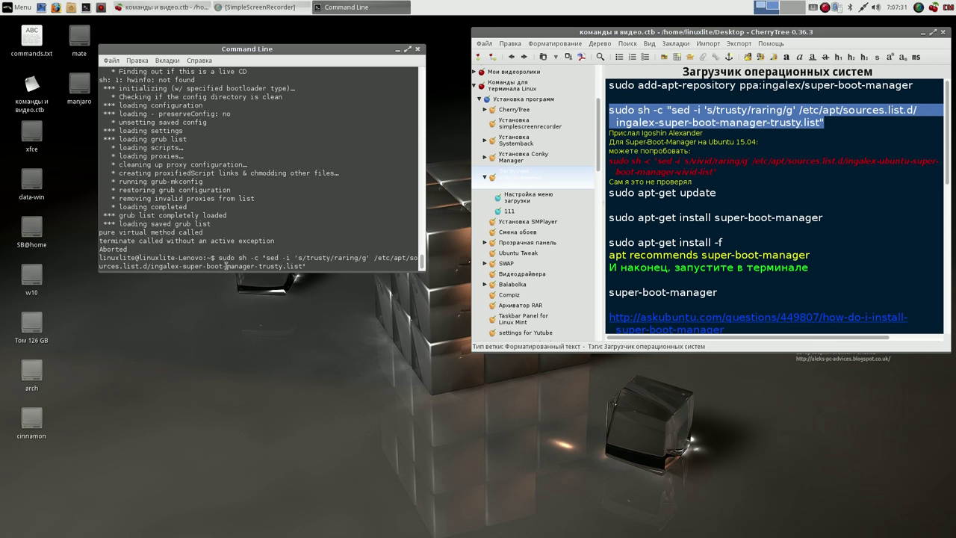
{"action": "key", "text": "Return"}
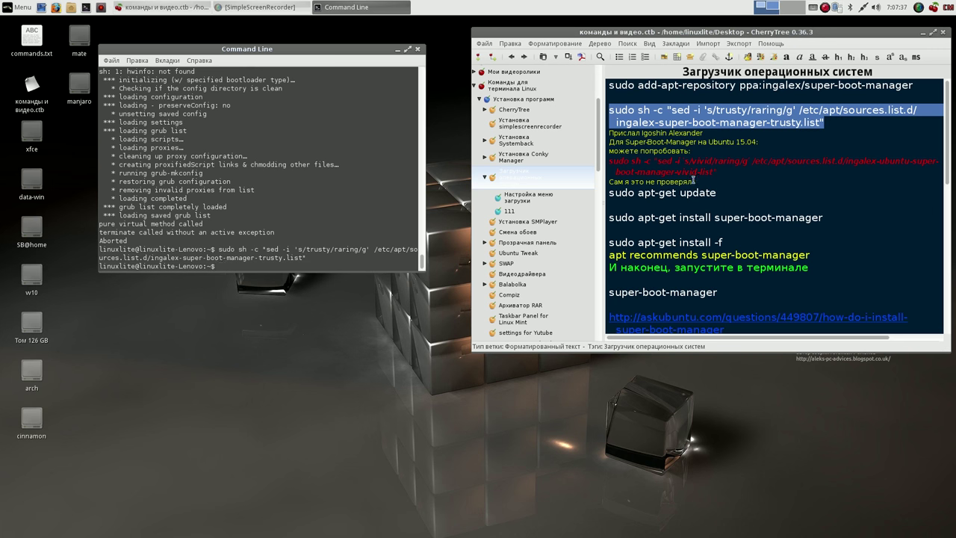
- Paste and run sudo apt-get update to refresh the package lists
{"action": "left_click_drag", "start_coordinate": [718, 194], "coordinate": [605, 197]}
{"action": "left_click", "coordinate": [312, 264]}
{"action": "middle_click", "coordinate": [312, 264]}
{"action": "key", "text": "Return"}
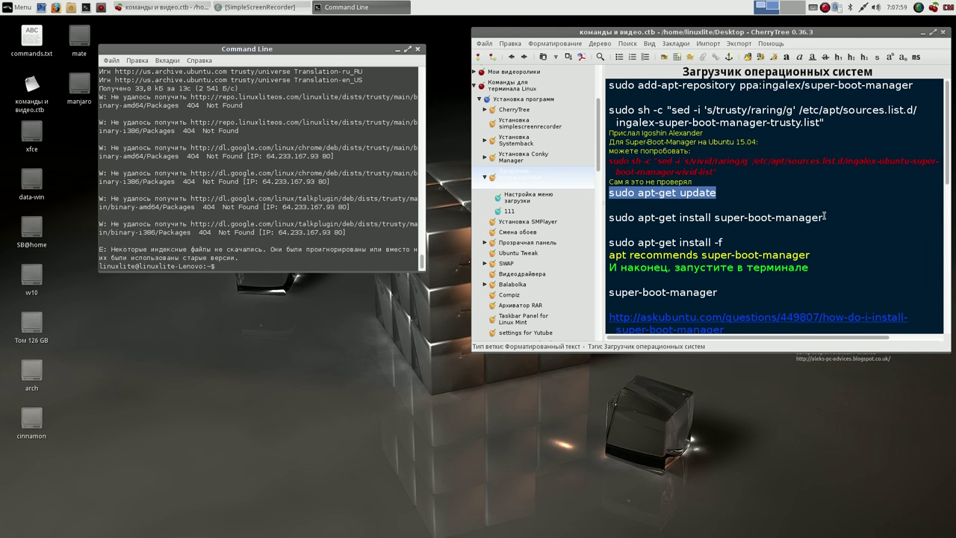
- Run 'sudo apt-get install super-boot-manager', answer y, then rerun it to confirm the newest version
{"action": "left_click_drag", "start_coordinate": [824, 216], "coordinate": [611, 217]}
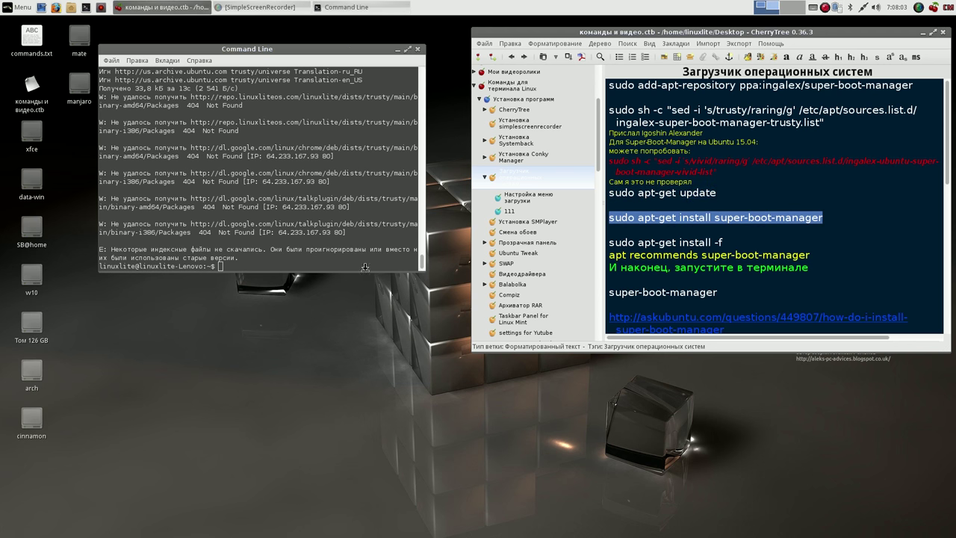
{"action": "left_click", "coordinate": [327, 266]}
{"action": "middle_click", "coordinate": [327, 266]}
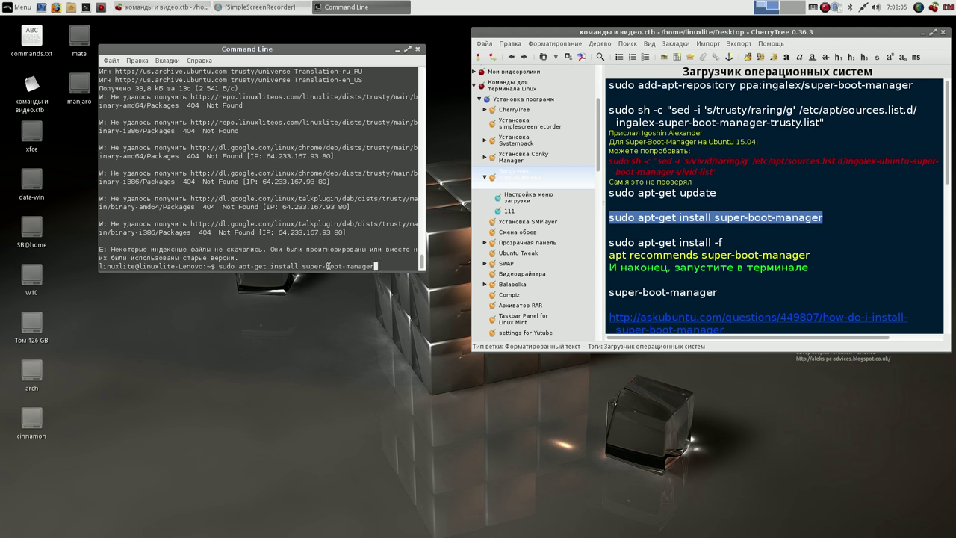
{"action": "key", "text": "Return"}
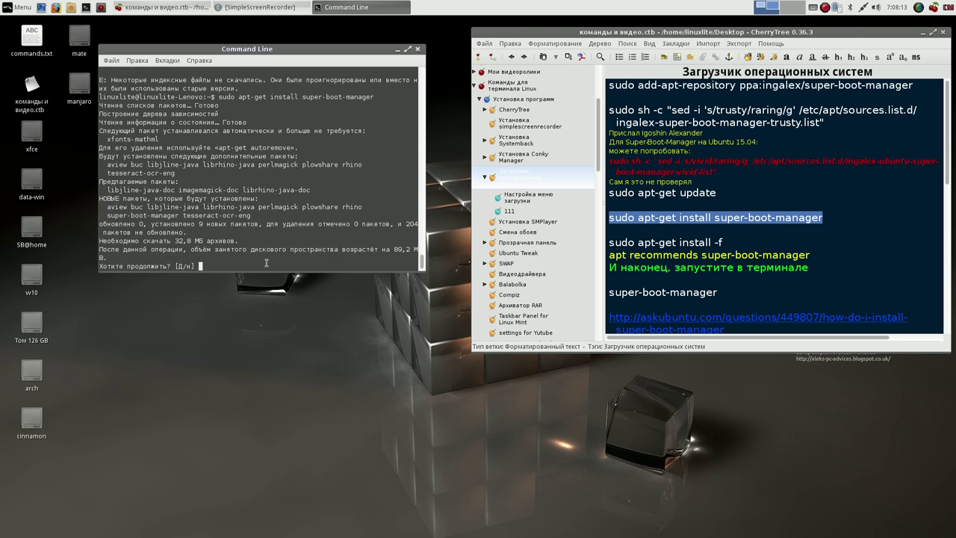
{"action": "type", "text": "y"}
{"action": "key", "text": "Return"}
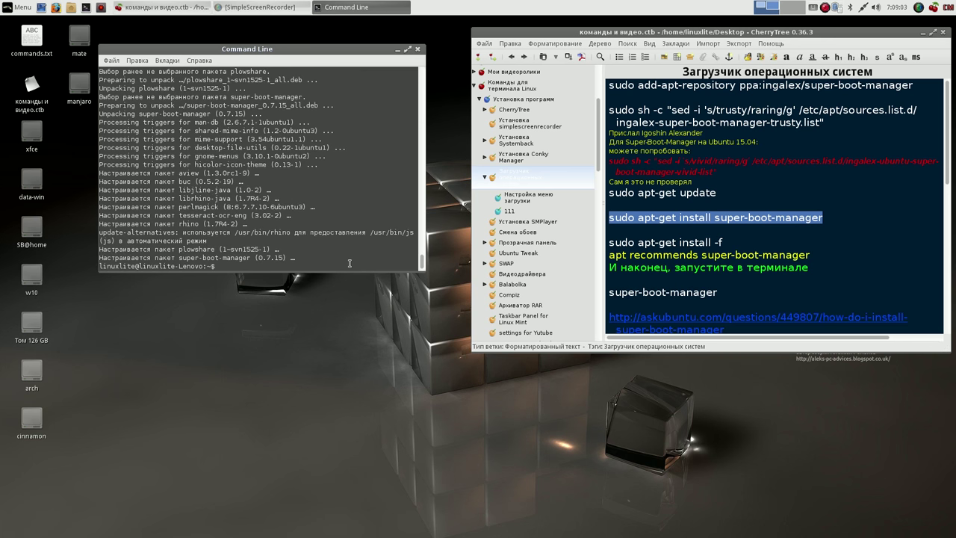
{"action": "middle_click", "coordinate": [337, 266]}
{"action": "key", "text": "Return"}
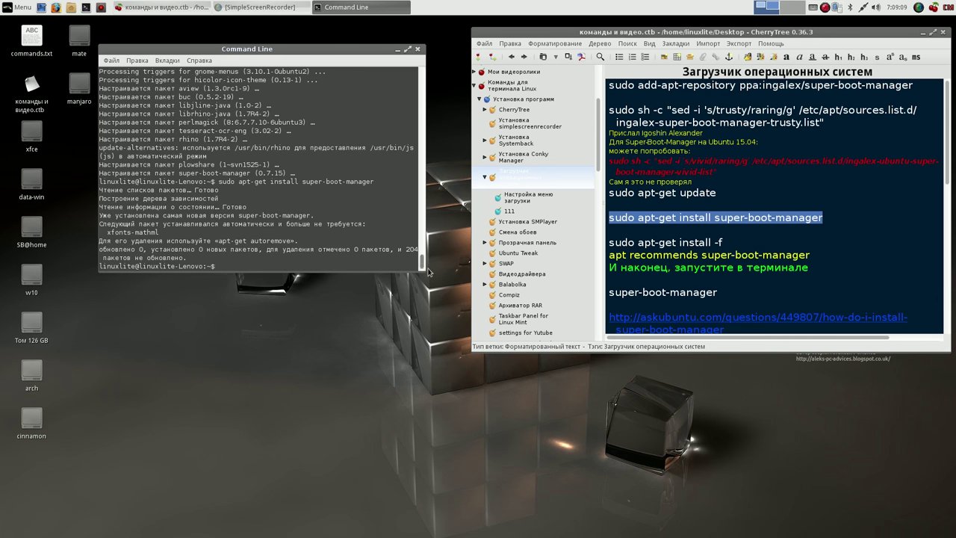
- Run 'sudo apt-get install -f', pasted from the notes, to fix broken dependencies
{"action": "left_click_drag", "start_coordinate": [724, 242], "coordinate": [605, 243]}
{"action": "key", "text": "ctrl+c"}
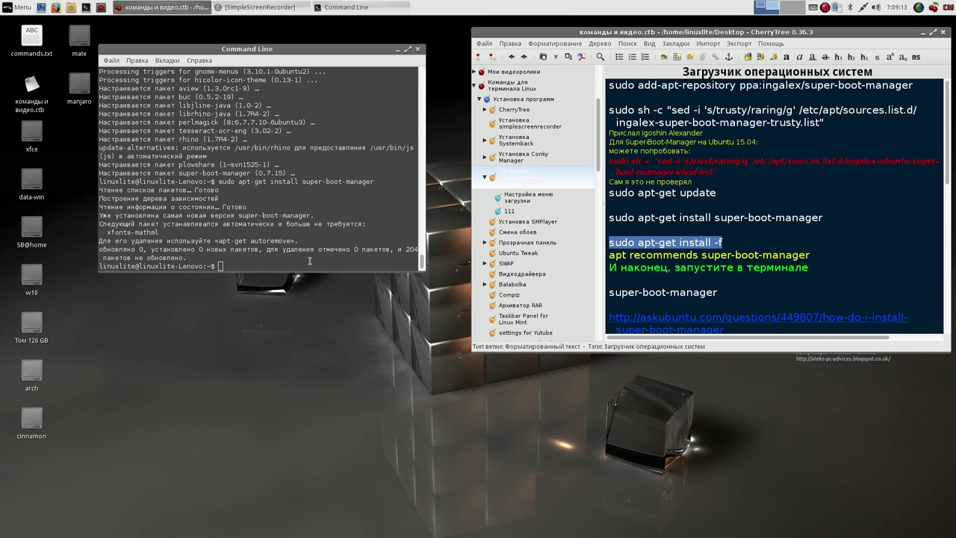
{"action": "left_click", "coordinate": [289, 262]}
{"action": "middle_click", "coordinate": [289, 262]}
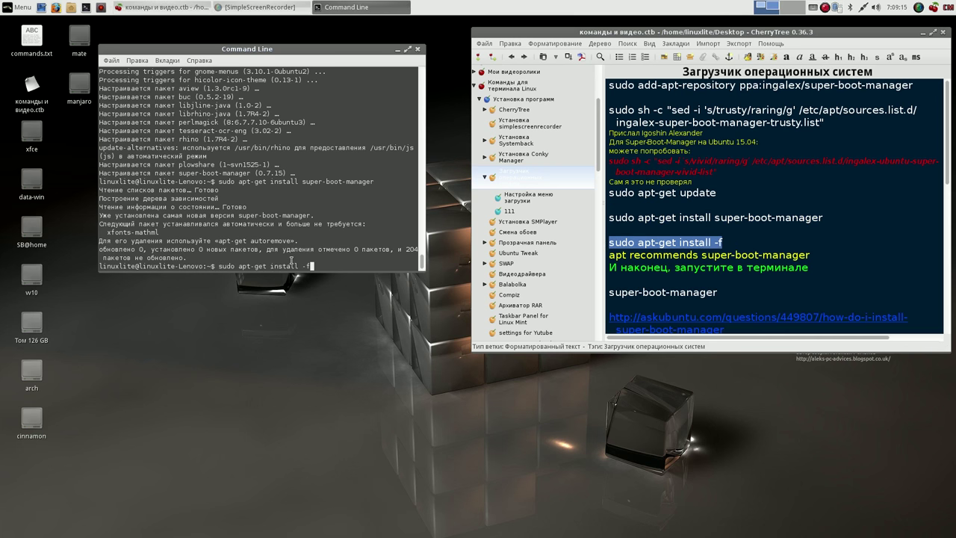
{"action": "key", "text": "Return"}
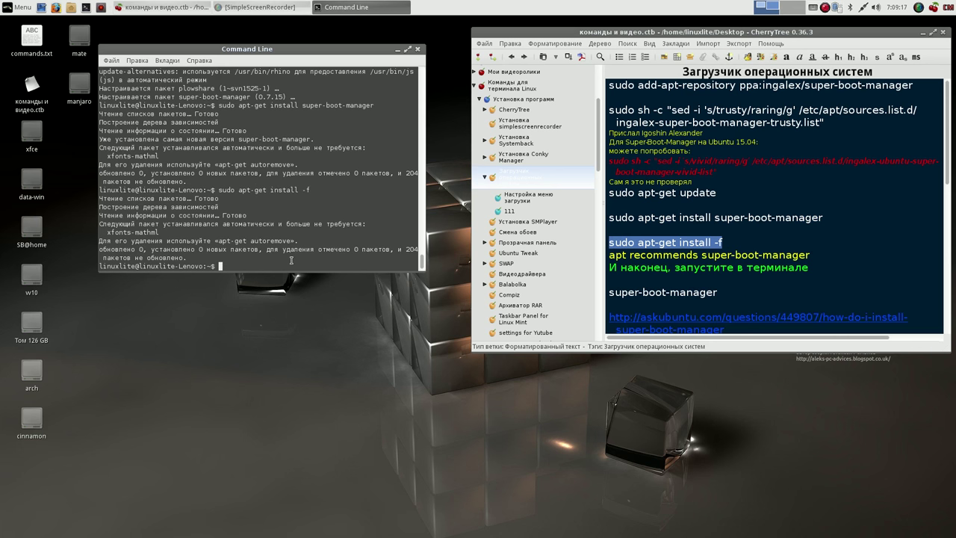
- Launch super-boot-manager from the terminal, then close the terminal and its password prompt
{"action": "left_click_drag", "start_coordinate": [719, 292], "coordinate": [610, 296]}
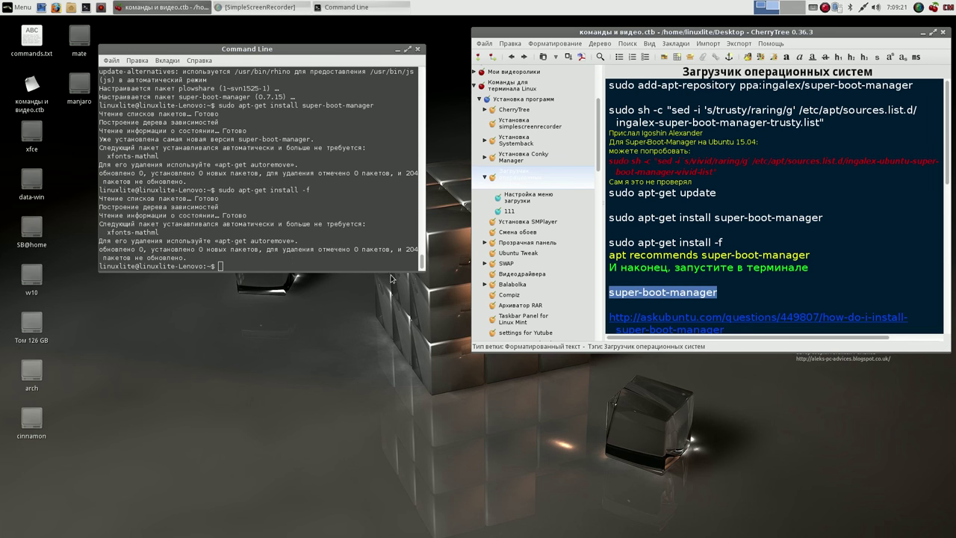
{"action": "left_click", "coordinate": [321, 265]}
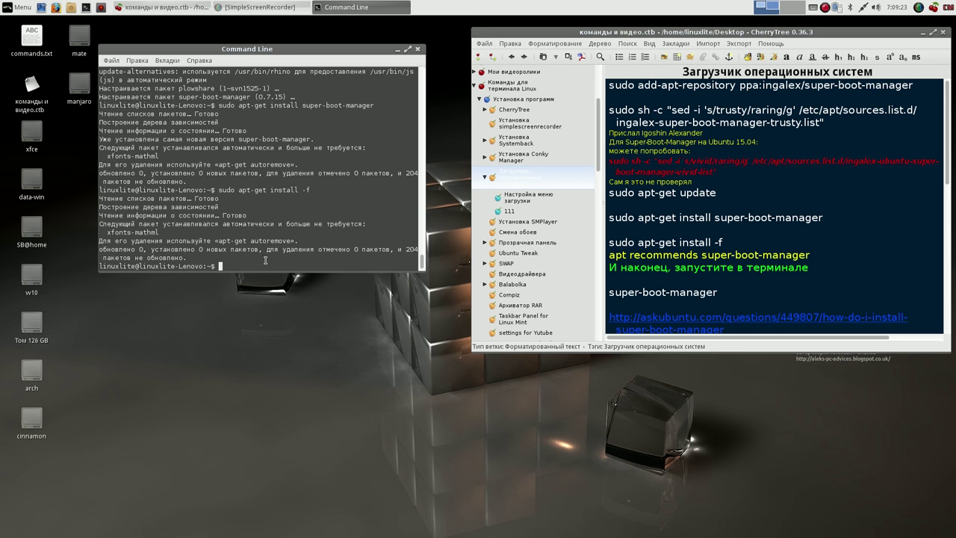
{"action": "key", "text": "Return"}
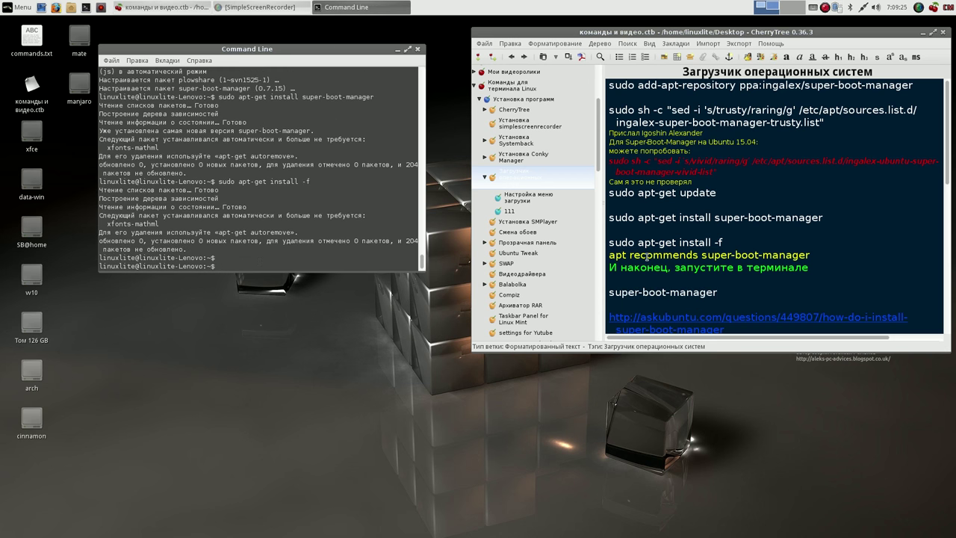
{"action": "left_click", "coordinate": [715, 292]}
{"action": "left_click_drag", "start_coordinate": [715, 292], "coordinate": [607, 293]}
{"action": "left_click", "coordinate": [221, 266]}
{"action": "middle_click", "coordinate": [220, 266]}
{"action": "key", "text": "Return"}
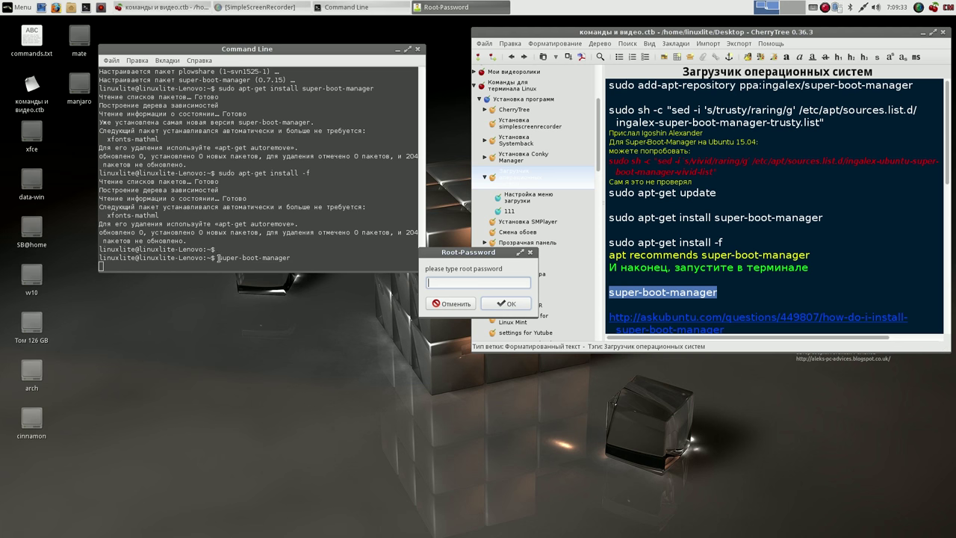
{"action": "left_click", "coordinate": [418, 49]}
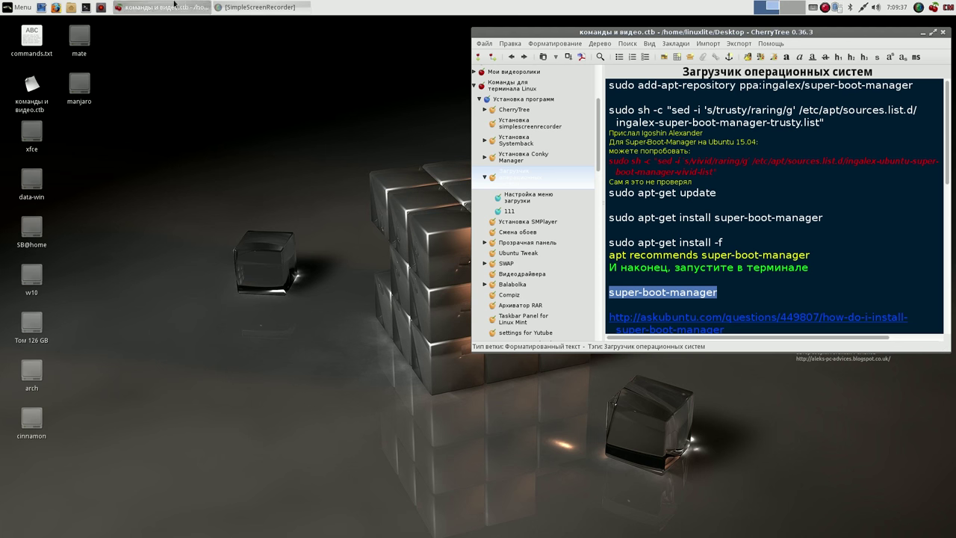
- Minimize the notes and add Grub Customizer from the Whisker Menu to the top panel
{"action": "left_click", "coordinate": [923, 34]}
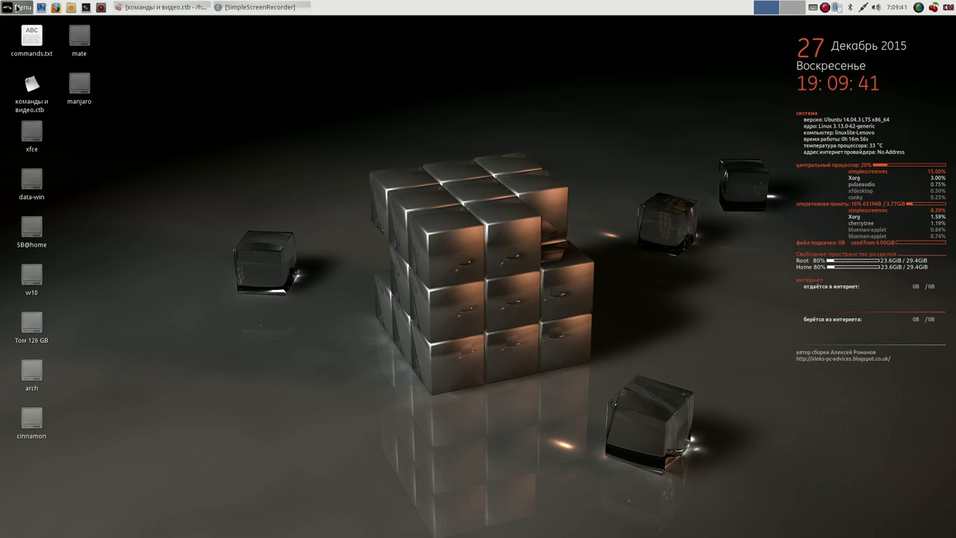
{"action": "left_click", "coordinate": [17, 8]}
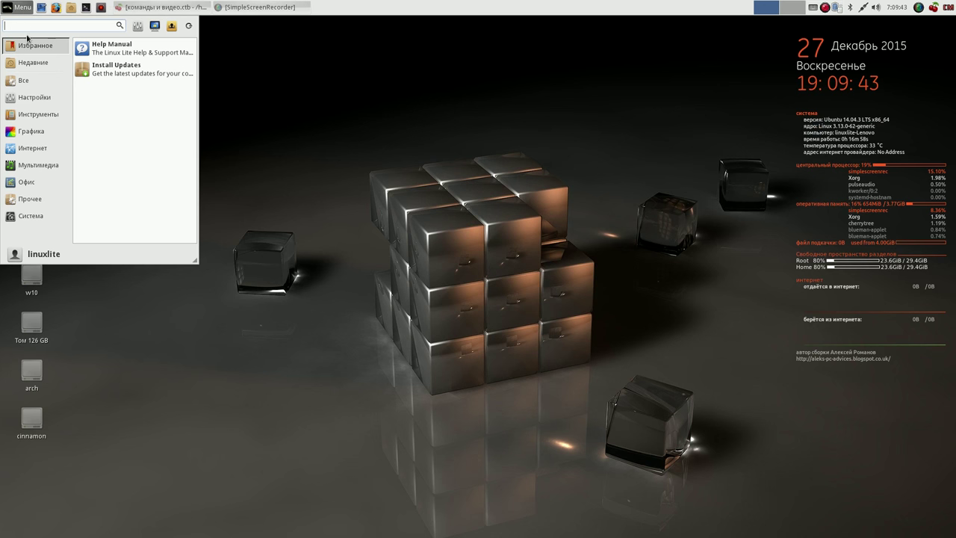
{"action": "left_click", "coordinate": [30, 62]}
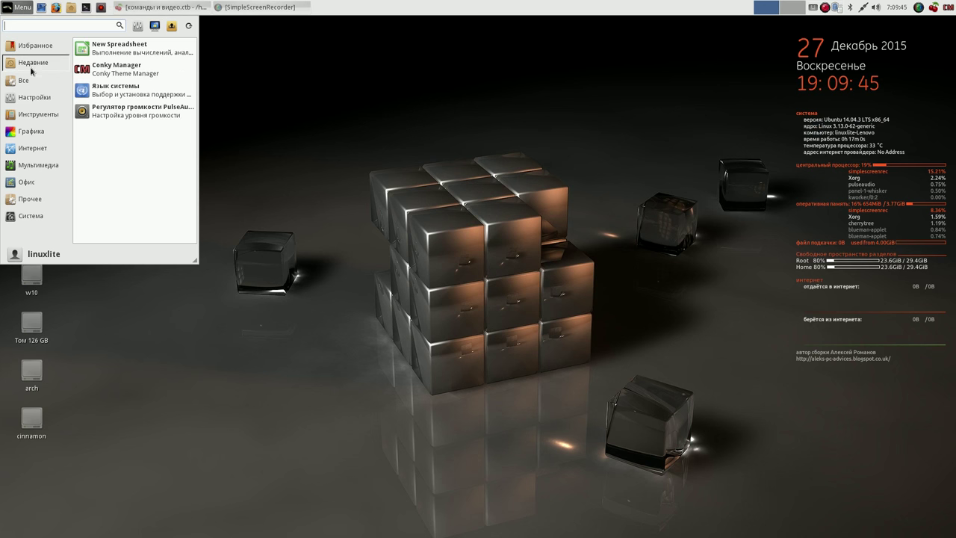
{"action": "left_click", "coordinate": [29, 80]}
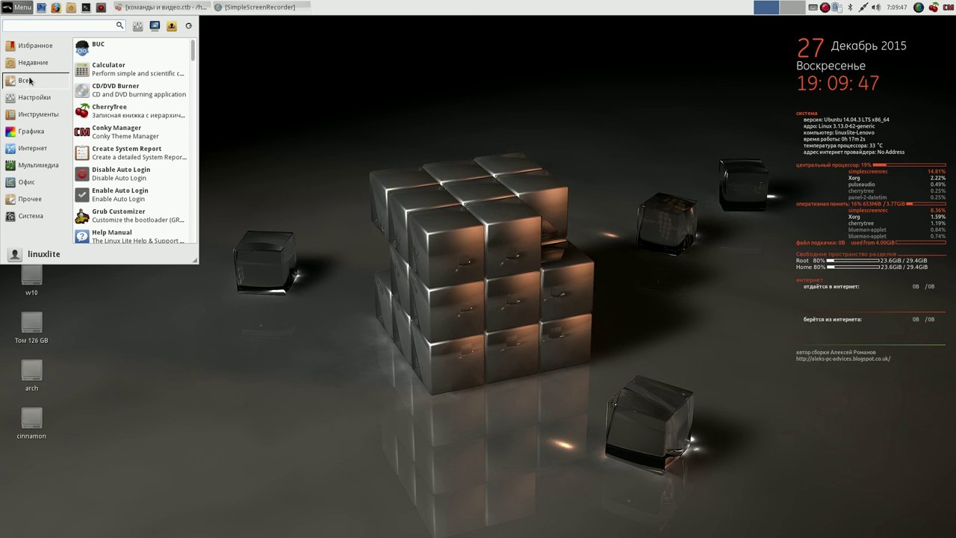
{"action": "right_click", "coordinate": [128, 220]}
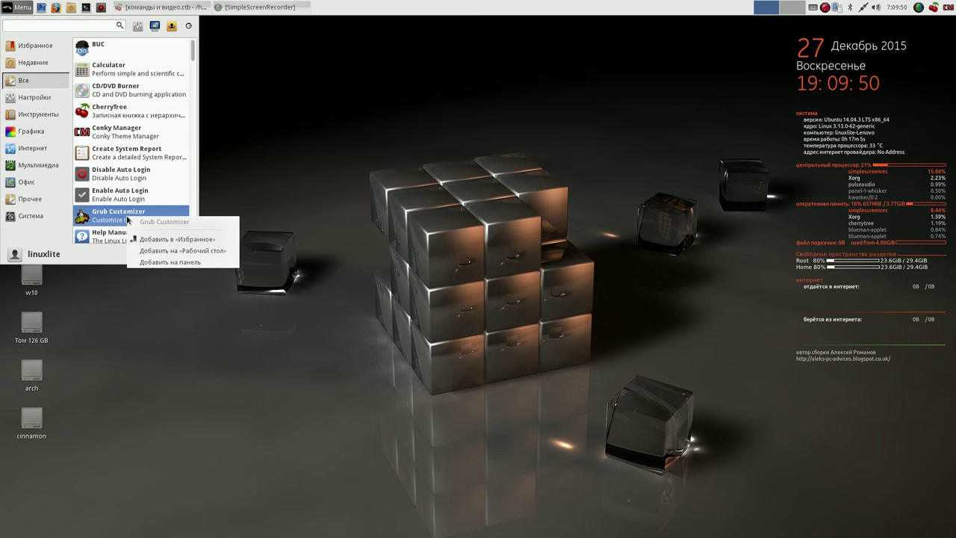
{"action": "left_click", "coordinate": [168, 263]}
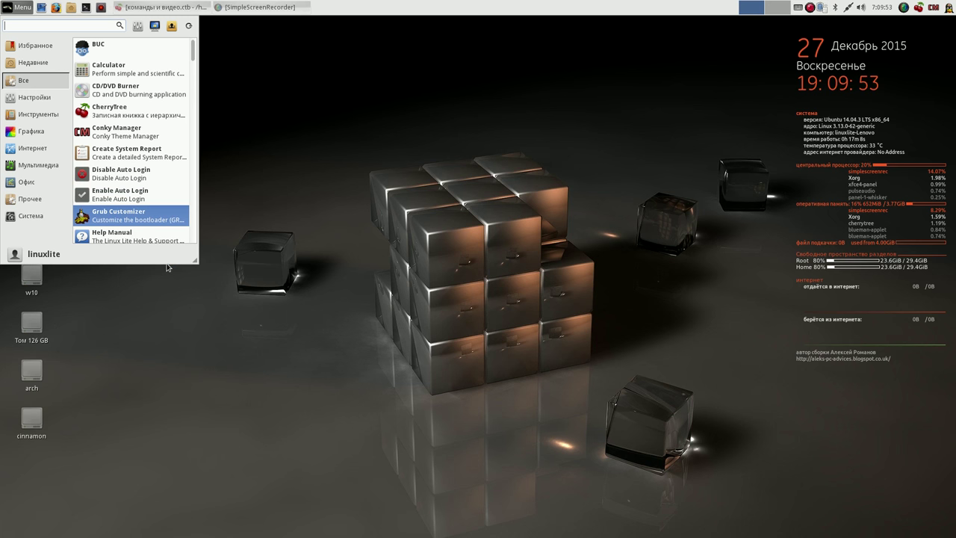
- Add the Super-Boot-Manager and Systemback launchers to the top panel
{"action": "left_click", "coordinate": [48, 166]}
{"action": "left_click", "coordinate": [39, 186]}
{"action": "mouse_move", "coordinate": [33, 216]}
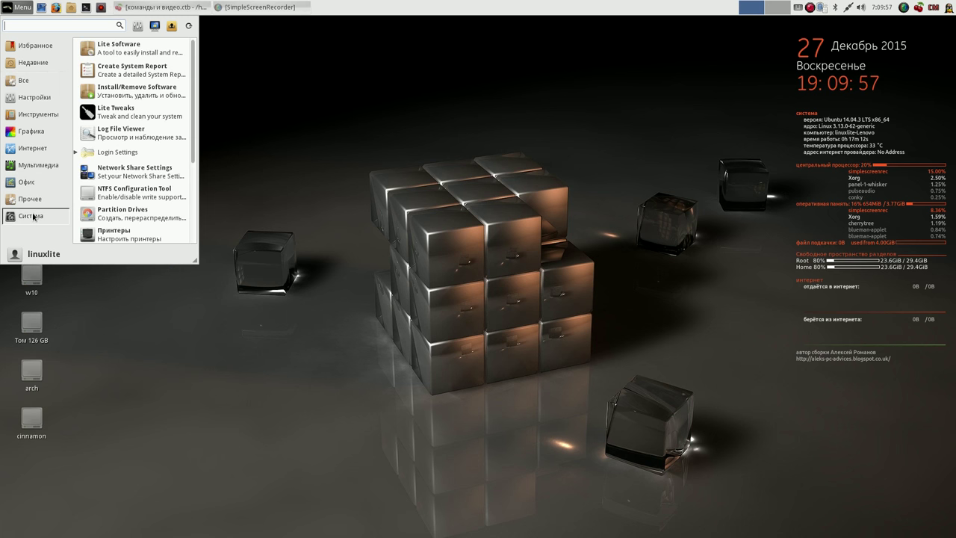
{"action": "left_click_drag", "start_coordinate": [192, 124], "coordinate": [193, 201]}
{"action": "right_click", "coordinate": [125, 234]}
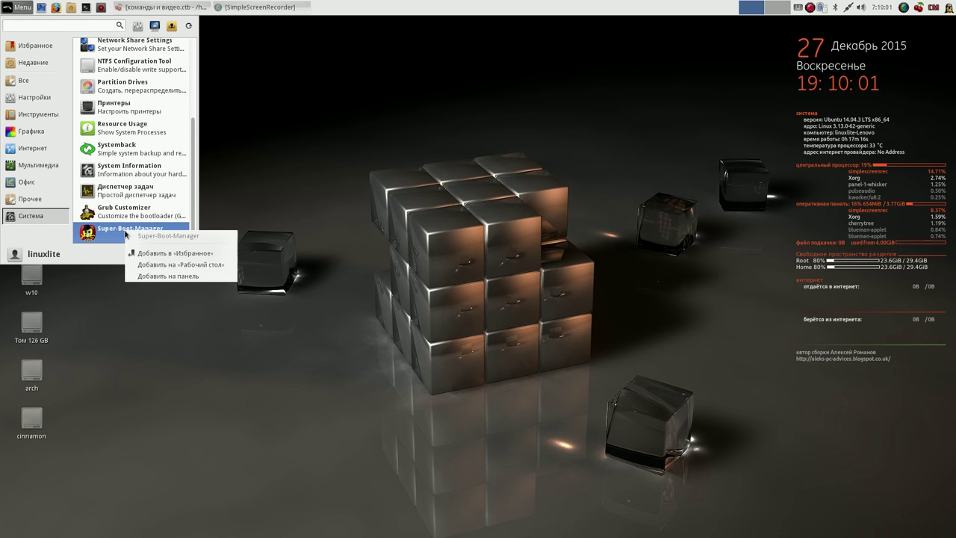
{"action": "left_click", "coordinate": [163, 277]}
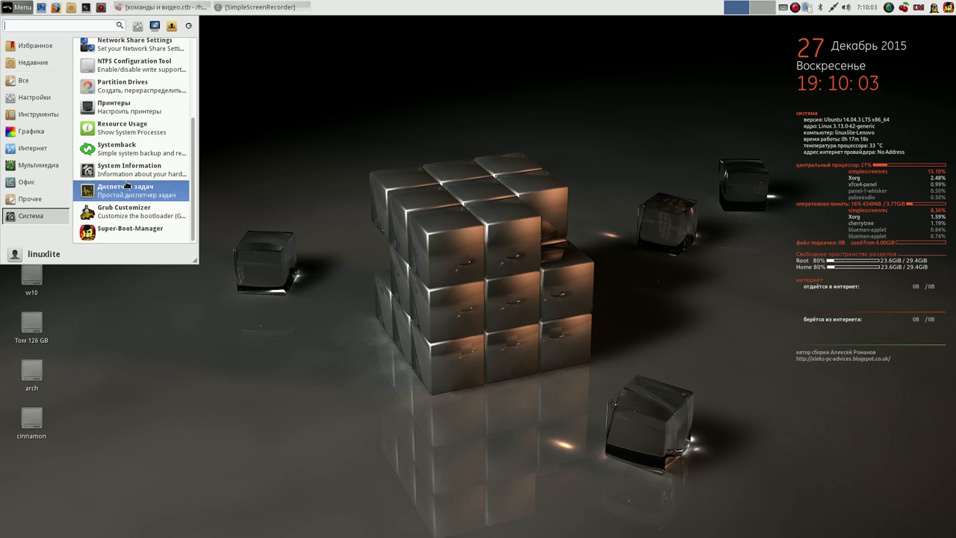
{"action": "right_click", "coordinate": [117, 150]}
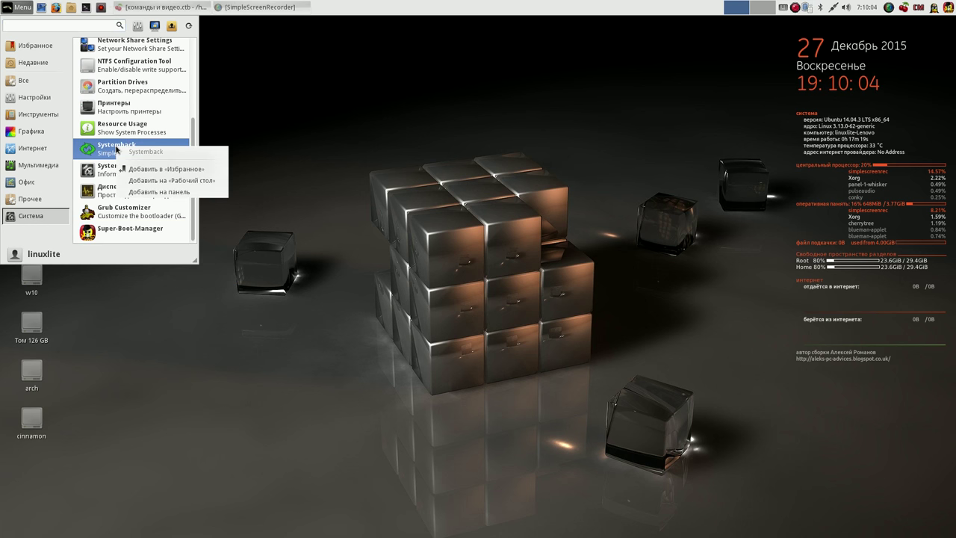
{"action": "left_click", "coordinate": [156, 193]}
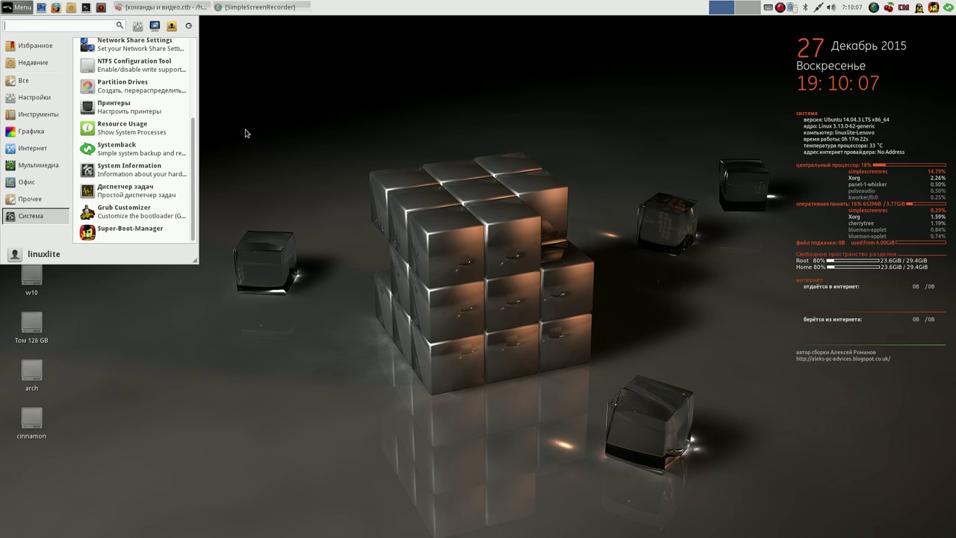
- Add the Partition Drives and Диспетчер задач launchers to the panel, then close the menu
{"action": "right_click", "coordinate": [131, 88]}
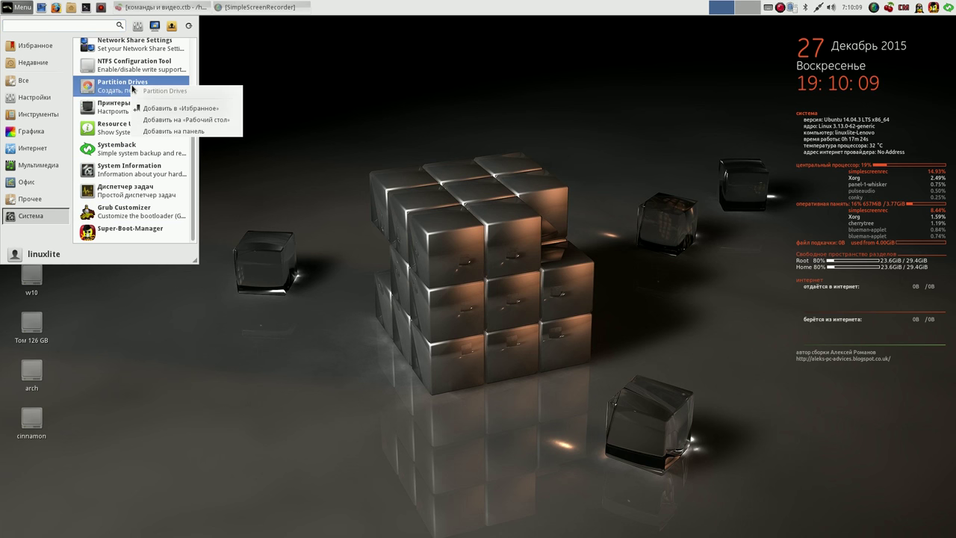
{"action": "left_click", "coordinate": [184, 132]}
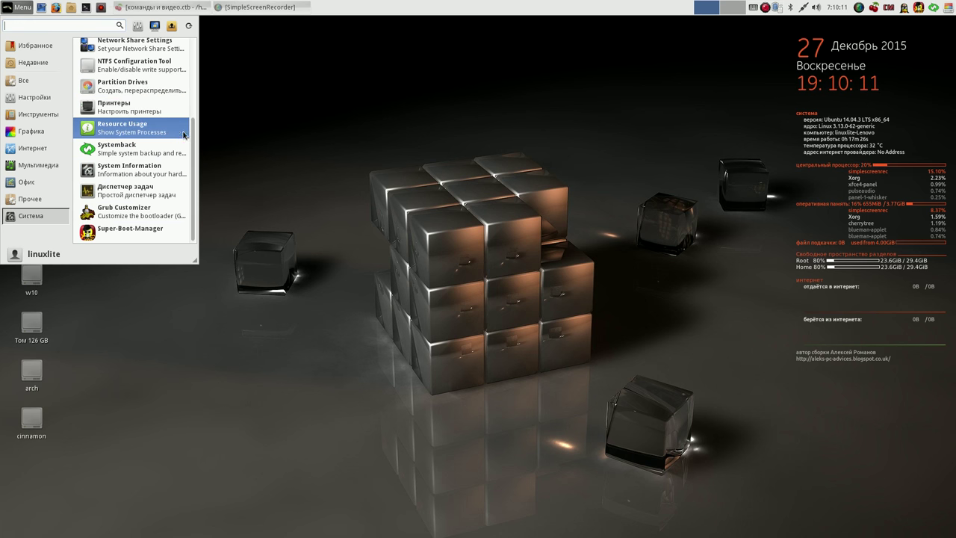
{"action": "right_click", "coordinate": [148, 194]}
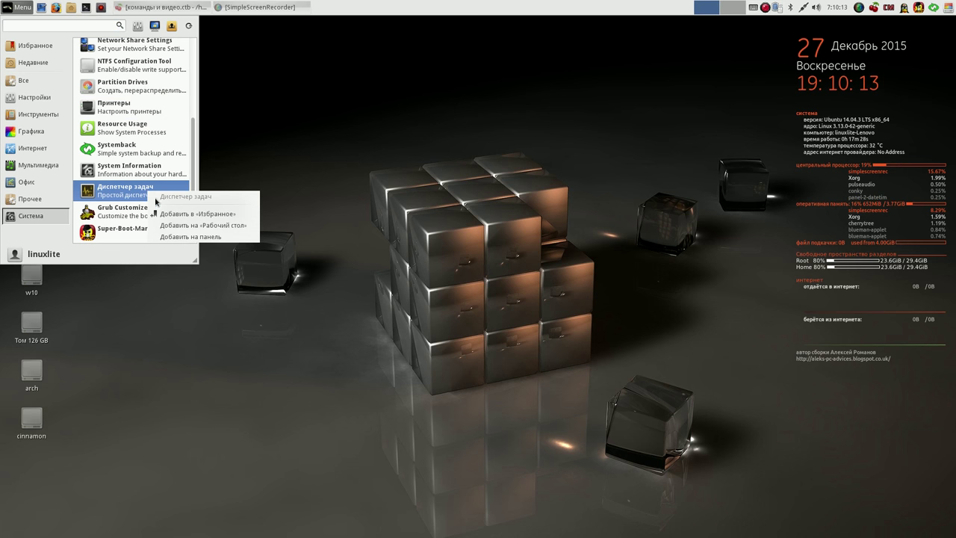
{"action": "left_click", "coordinate": [176, 237]}
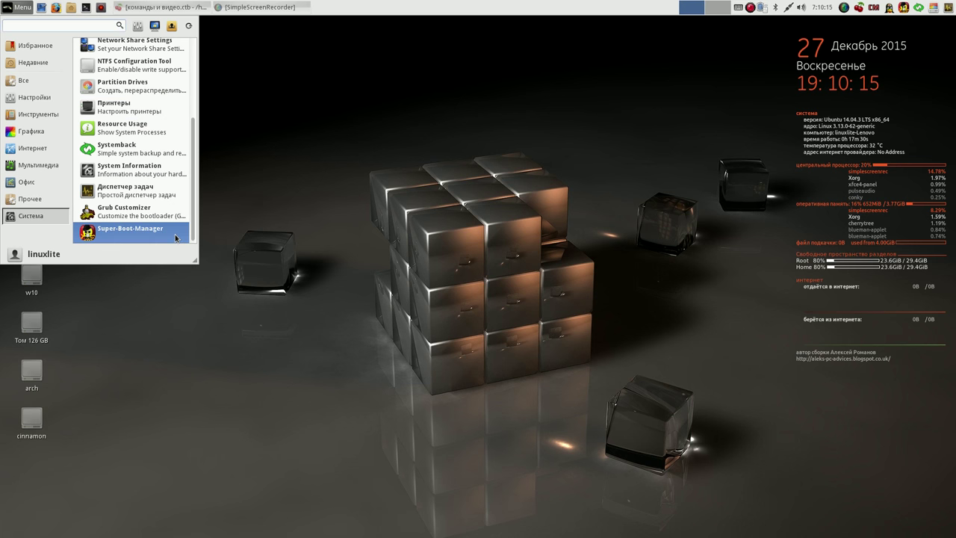
{"action": "left_click", "coordinate": [355, 67]}
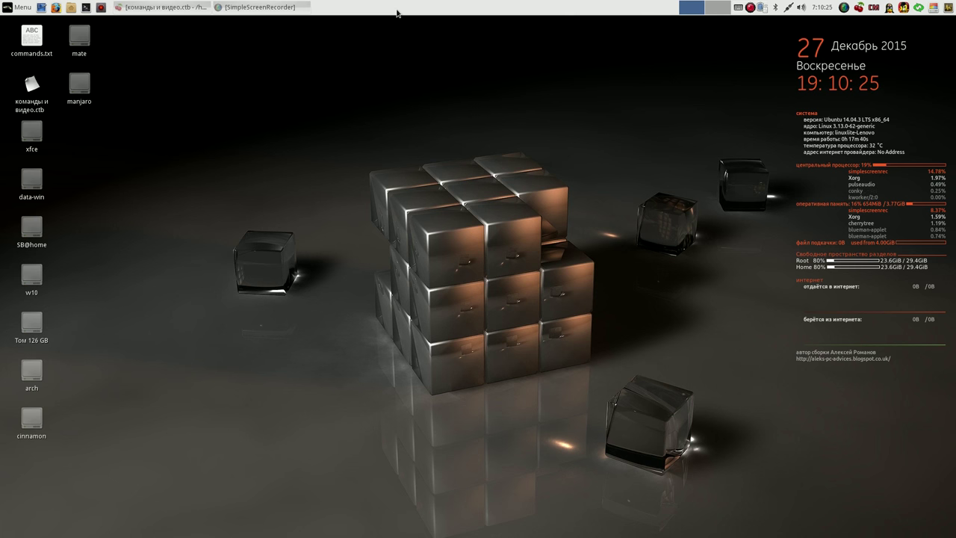
- Create a second panel, Панель 2, from the top panel's Параметры панели… window
{"action": "right_click", "coordinate": [392, 9]}
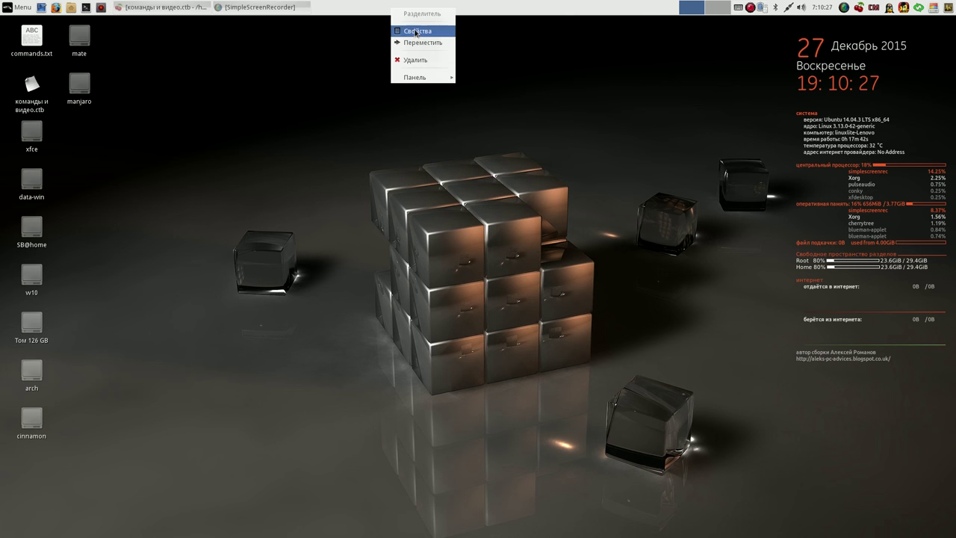
{"action": "mouse_move", "coordinate": [417, 79]}
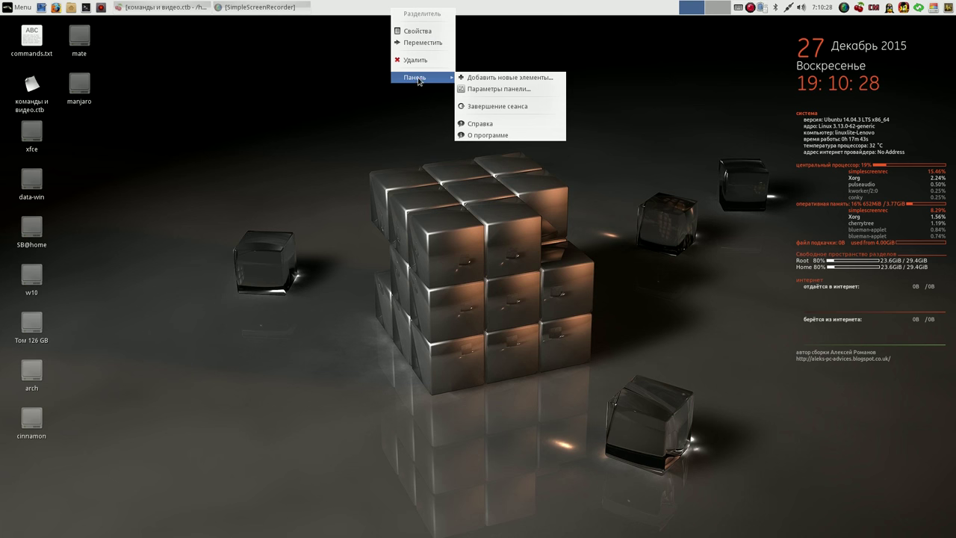
{"action": "left_click", "coordinate": [520, 89]}
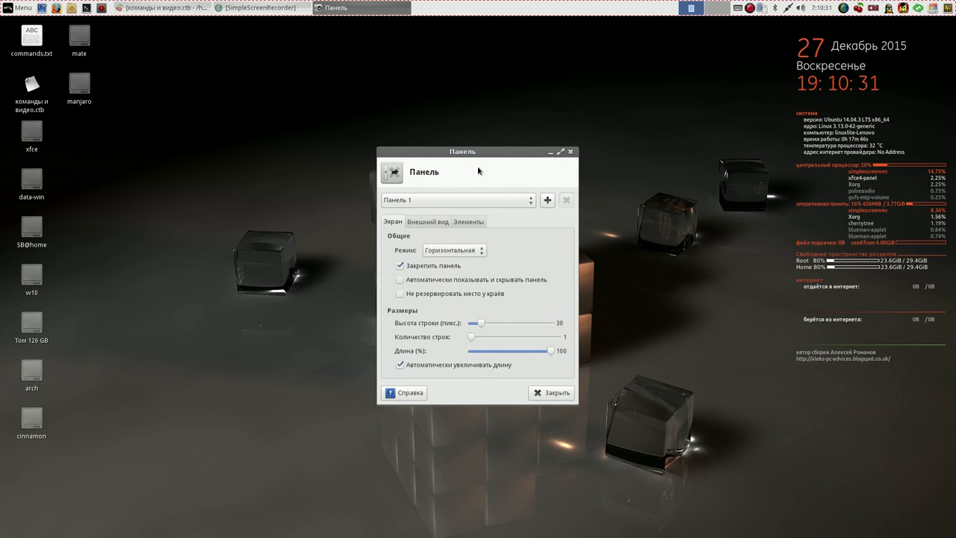
{"action": "left_click_drag", "start_coordinate": [480, 153], "coordinate": [357, 100]}
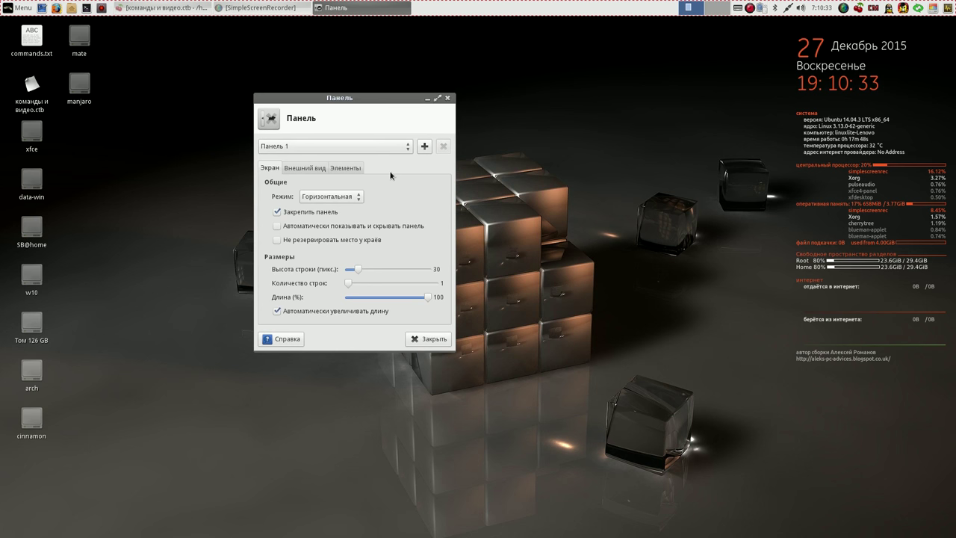
{"action": "left_click", "coordinate": [424, 146]}
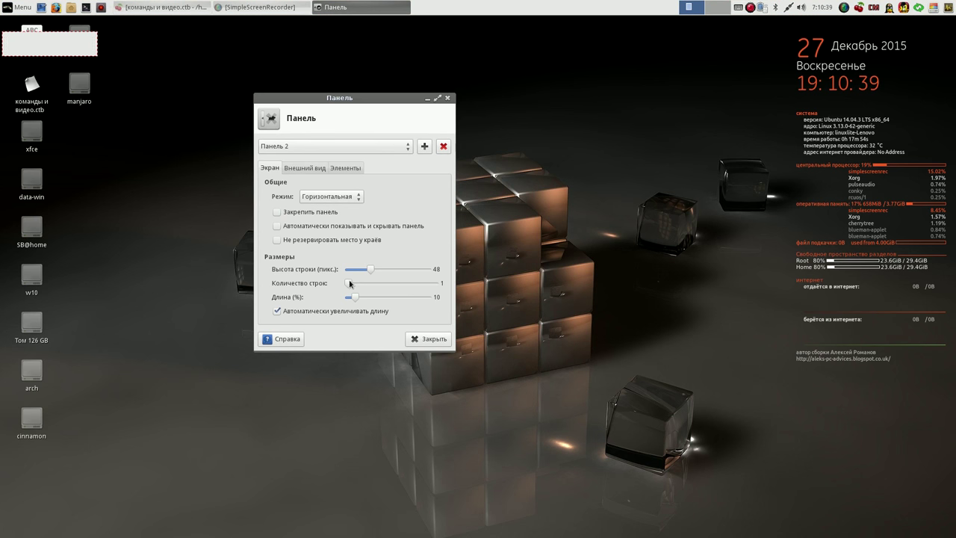
- Lower Панель 2's row height to about 35 px, then drag it near the top centre
{"action": "left_click_drag", "start_coordinate": [366, 272], "coordinate": [362, 270]}
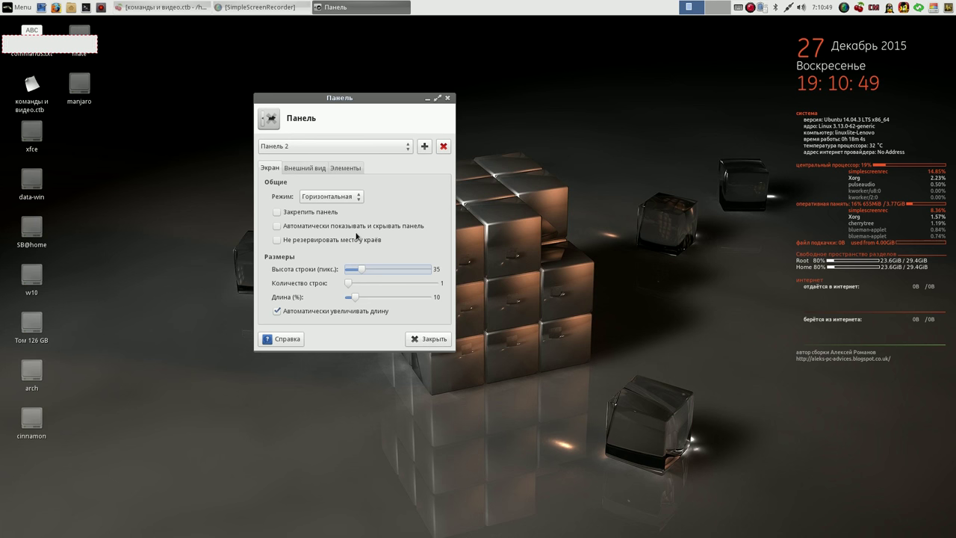
{"action": "left_click", "coordinate": [310, 169]}
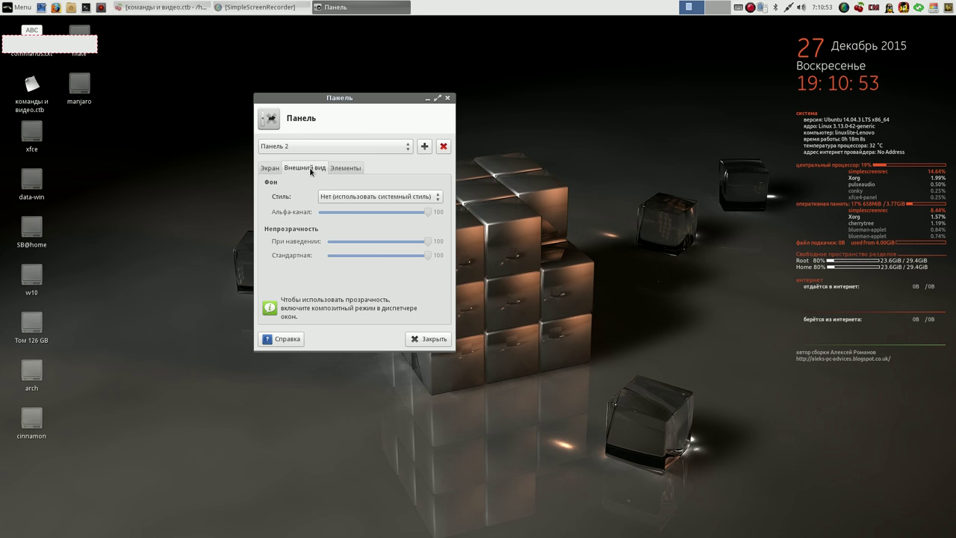
{"action": "left_click", "coordinate": [424, 341]}
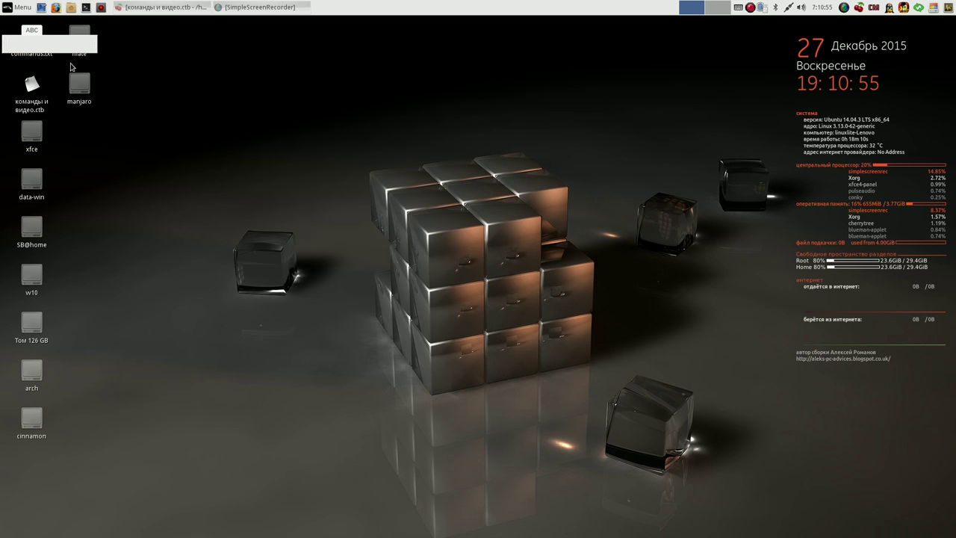
{"action": "left_click_drag", "start_coordinate": [166, 78], "coordinate": [633, 92]}
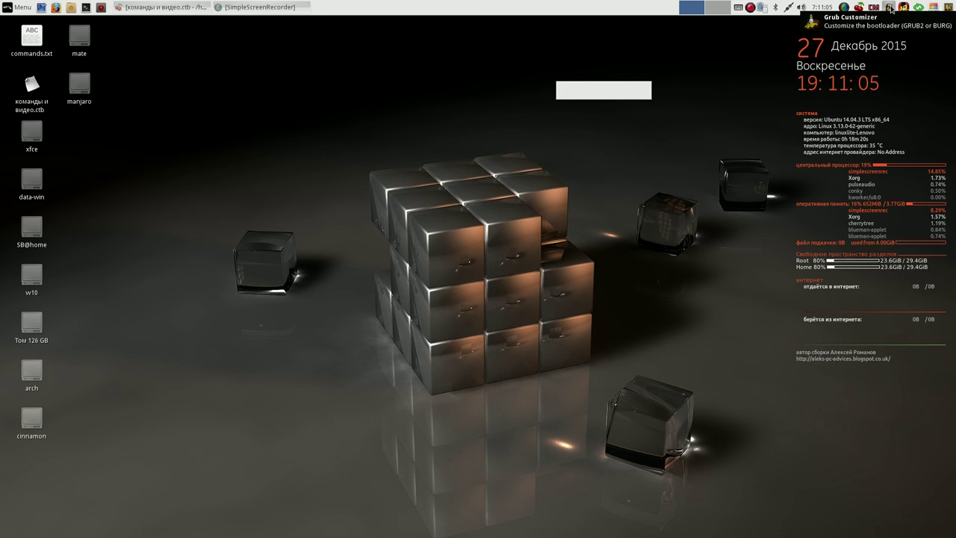
{"action": "right_click", "coordinate": [891, 9]}
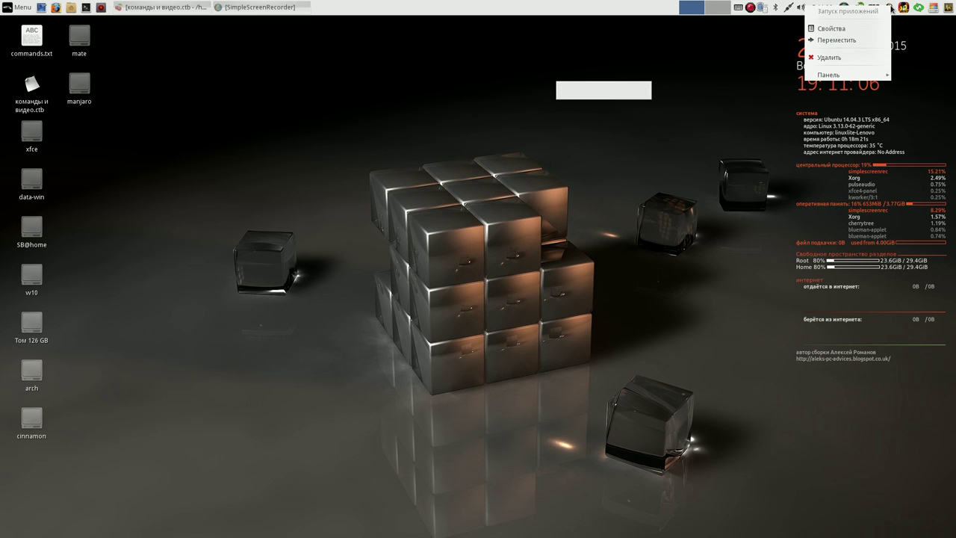
- Move Grub Customizer and the next top-panel launcher into the new small panel
{"action": "left_click", "coordinate": [863, 41]}
{"action": "left_click", "coordinate": [604, 90]}
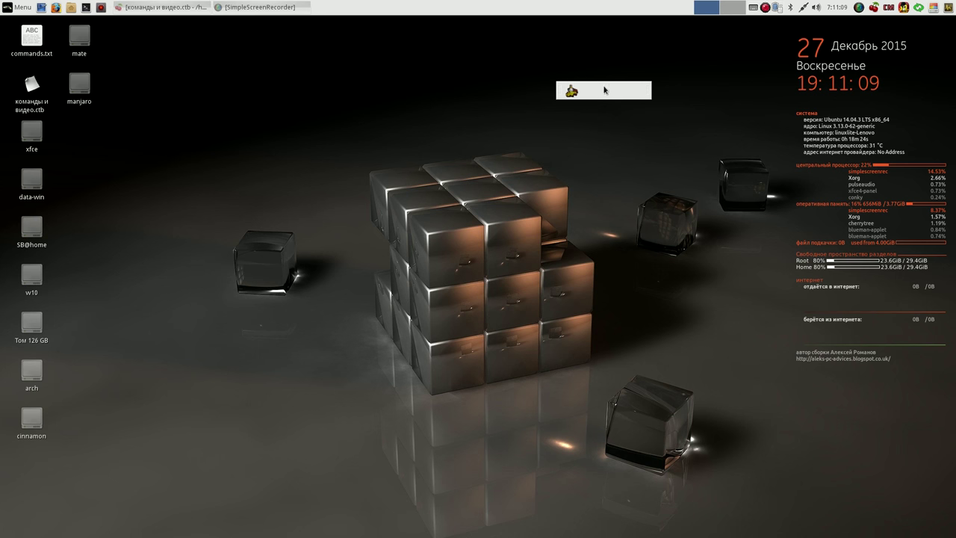
{"action": "right_click", "coordinate": [889, 9]}
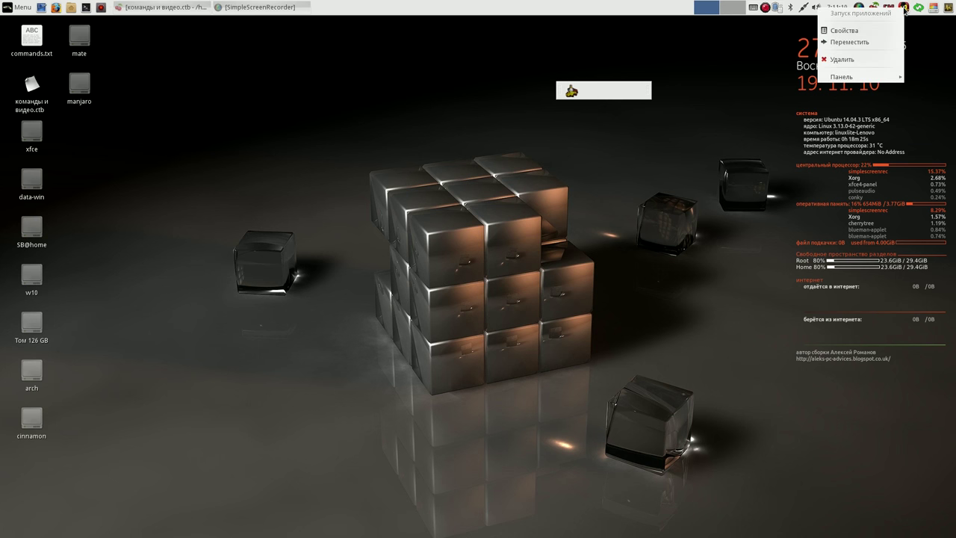
{"action": "left_click", "coordinate": [850, 42]}
{"action": "left_click", "coordinate": [618, 91]}
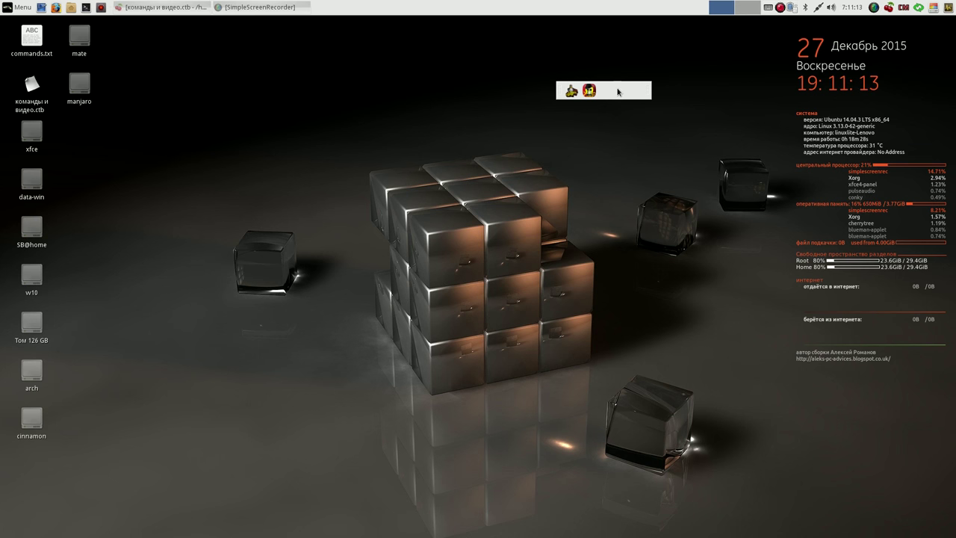
- Move the green launcher and two more launchers into the new panel as icons three to five
{"action": "right_click", "coordinate": [918, 10]}
{"action": "left_click", "coordinate": [885, 42]}
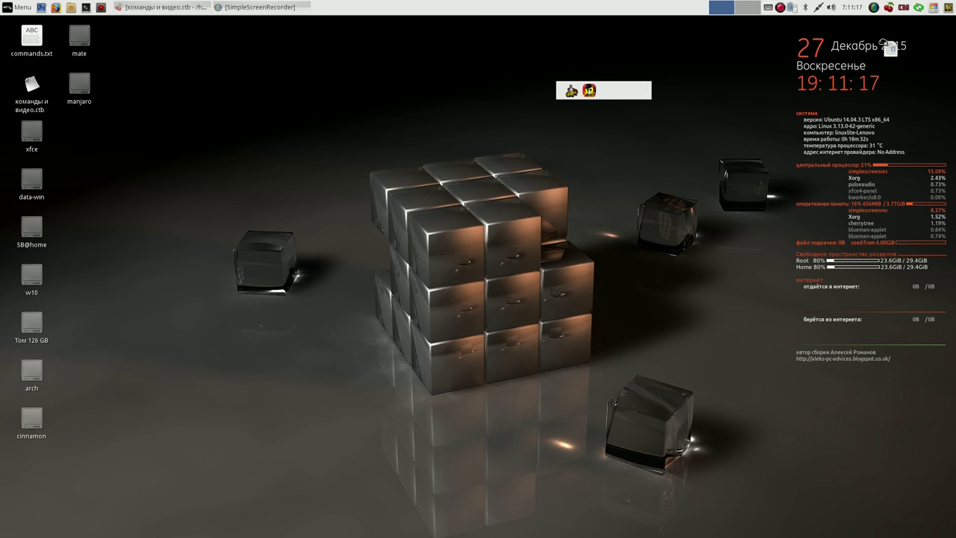
{"action": "left_click", "coordinate": [630, 91]}
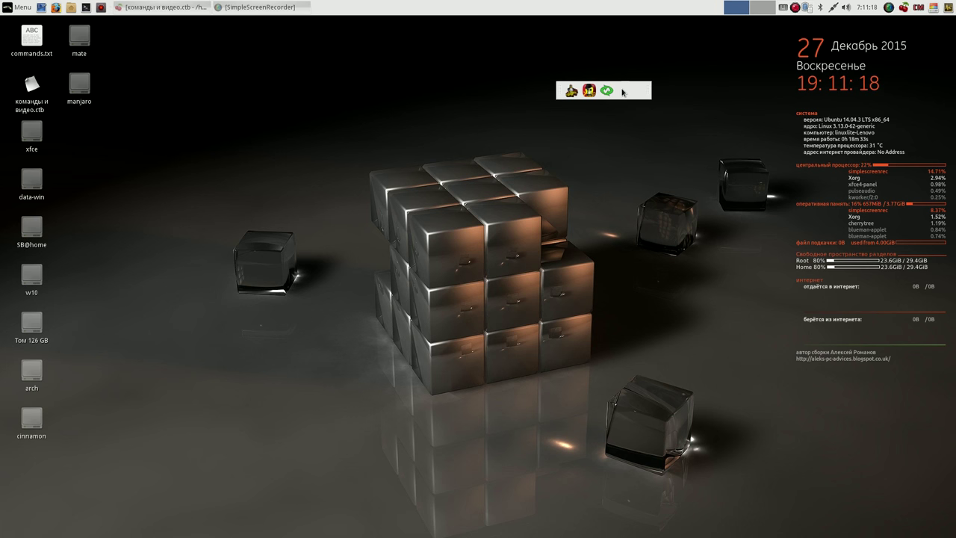
{"action": "right_click", "coordinate": [932, 10]}
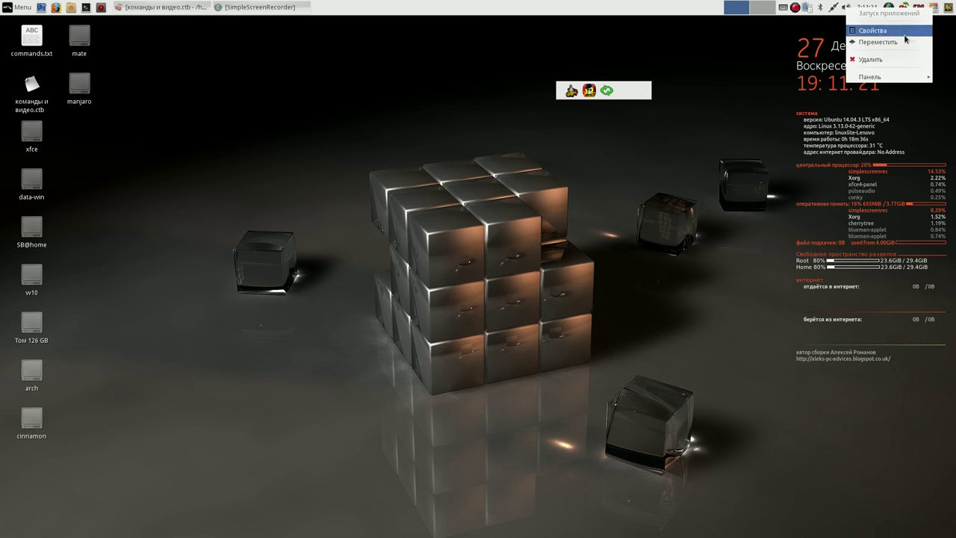
{"action": "left_click", "coordinate": [881, 41]}
{"action": "left_click", "coordinate": [624, 91]}
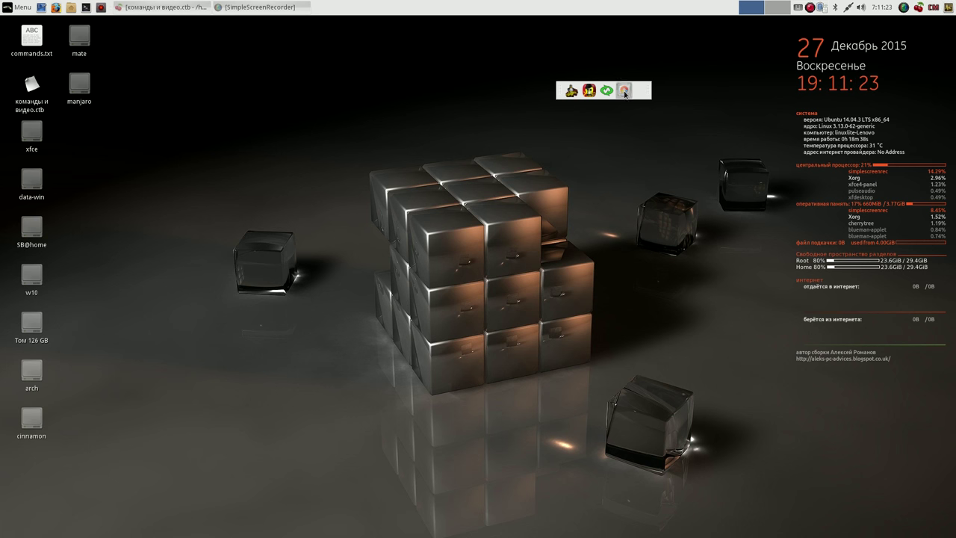
{"action": "right_click", "coordinate": [948, 8]}
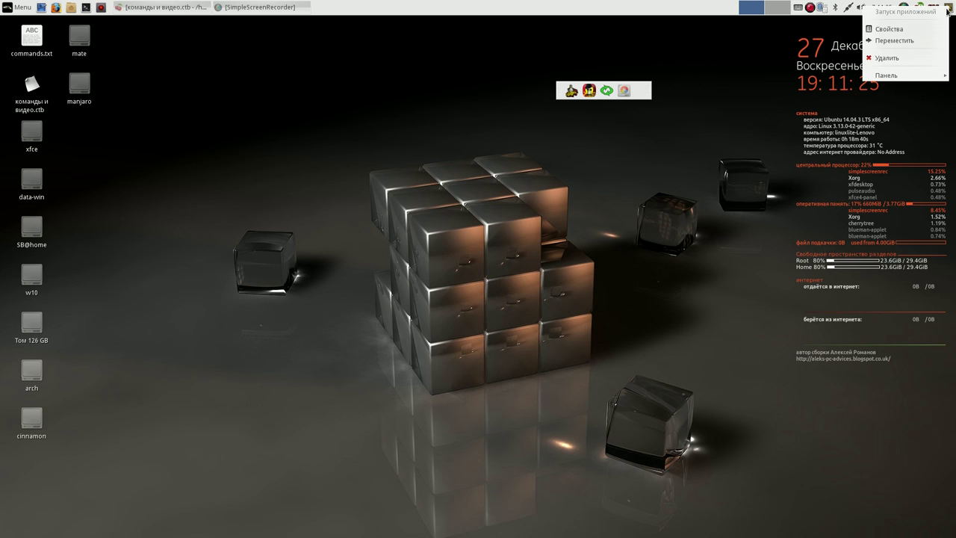
{"action": "left_click", "coordinate": [921, 40]}
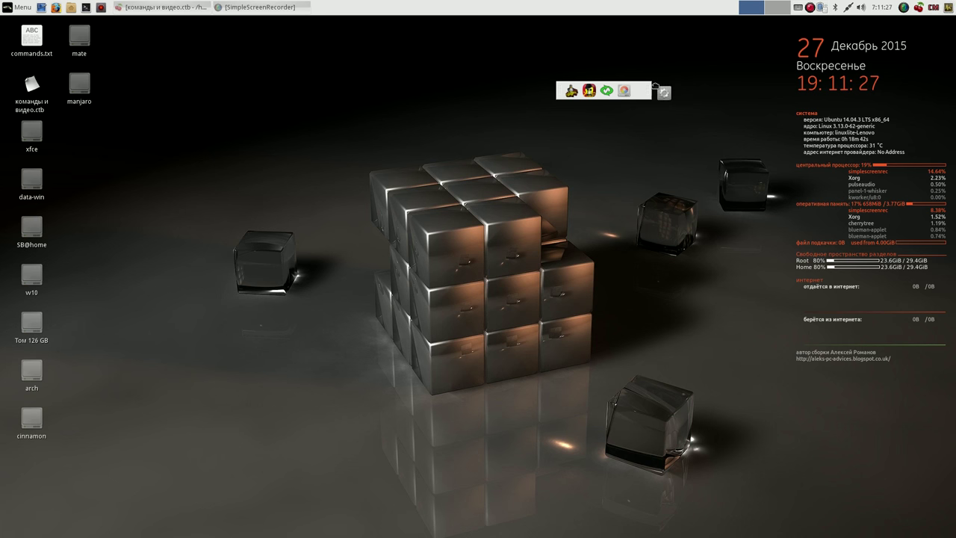
{"action": "left_click", "coordinate": [641, 91]}
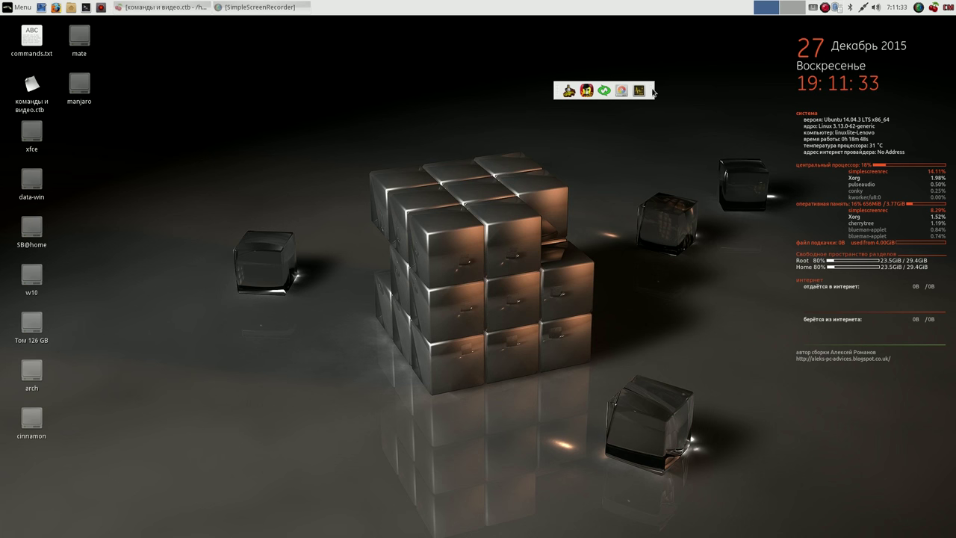
- Drag the five-launcher panel to the upper left beside the desktop icons, checking its Внешний вид settings
{"action": "left_click_drag", "start_coordinate": [651, 90], "coordinate": [181, 182]}
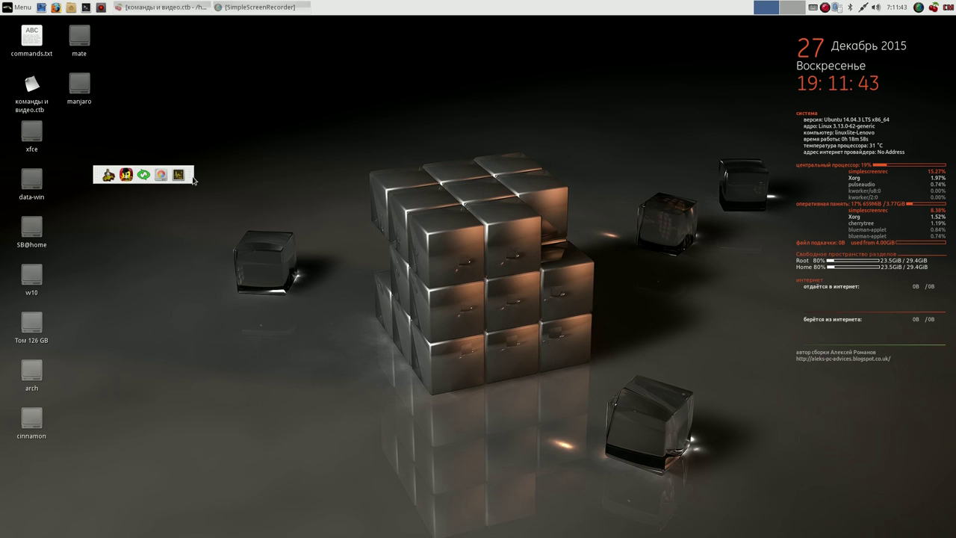
{"action": "left_click_drag", "start_coordinate": [190, 175], "coordinate": [184, 161]}
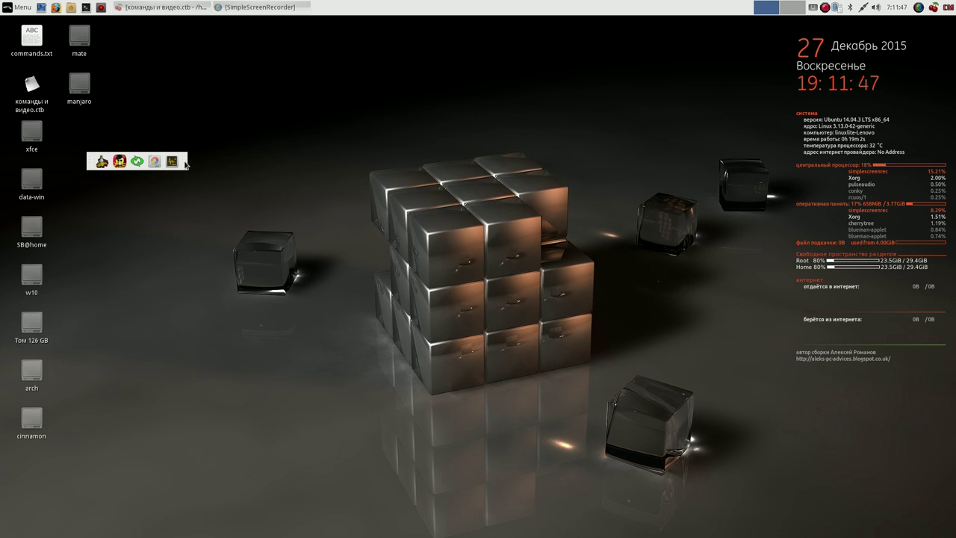
{"action": "right_click", "coordinate": [185, 165]}
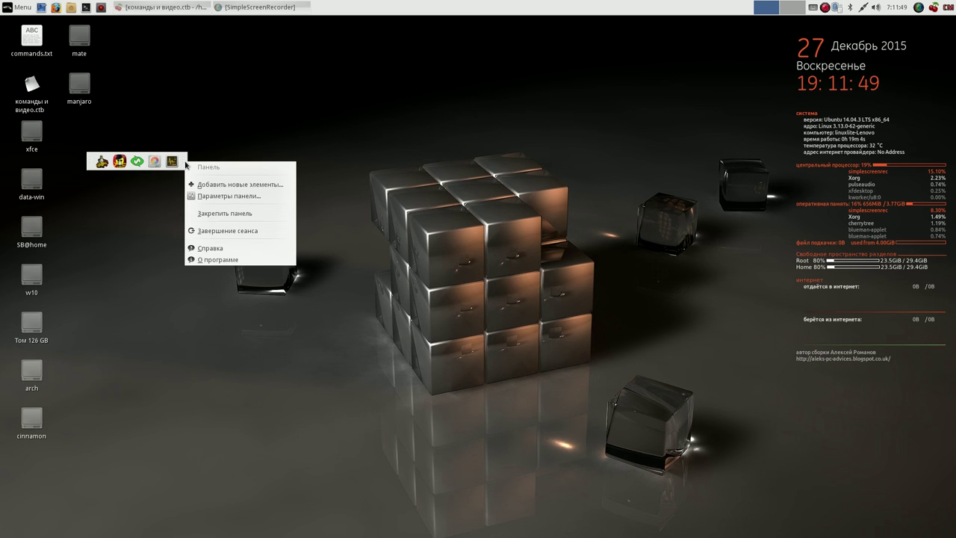
{"action": "left_click", "coordinate": [261, 198]}
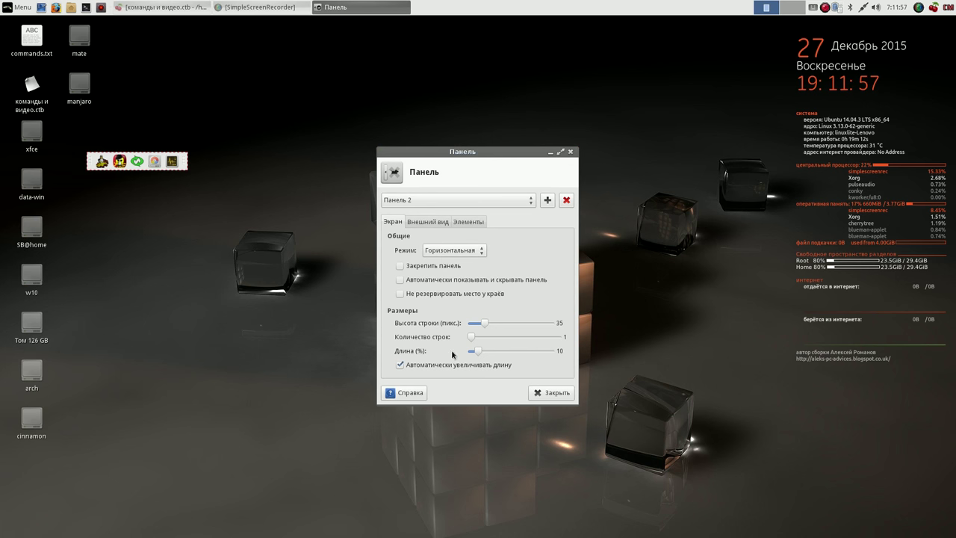
{"action": "left_click", "coordinate": [428, 221]}
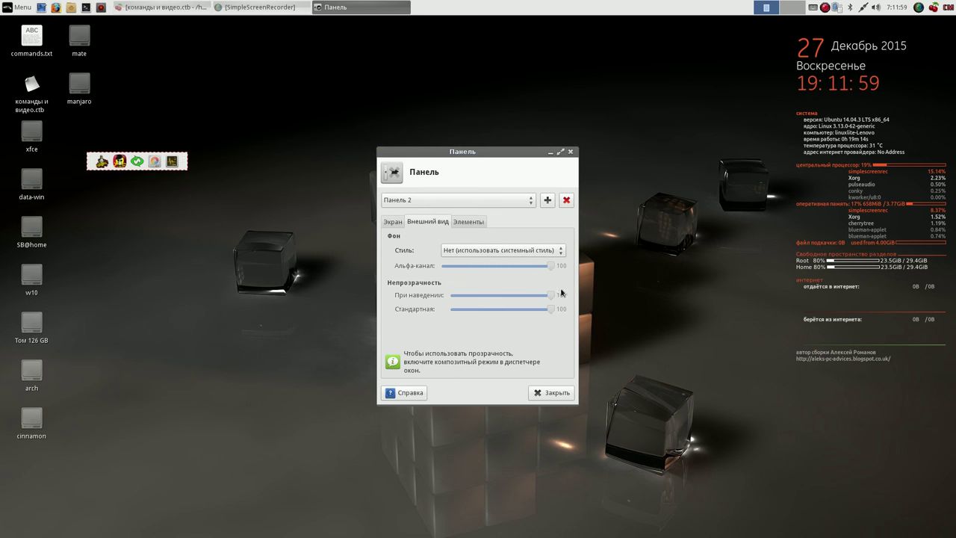
{"action": "left_click", "coordinate": [556, 392]}
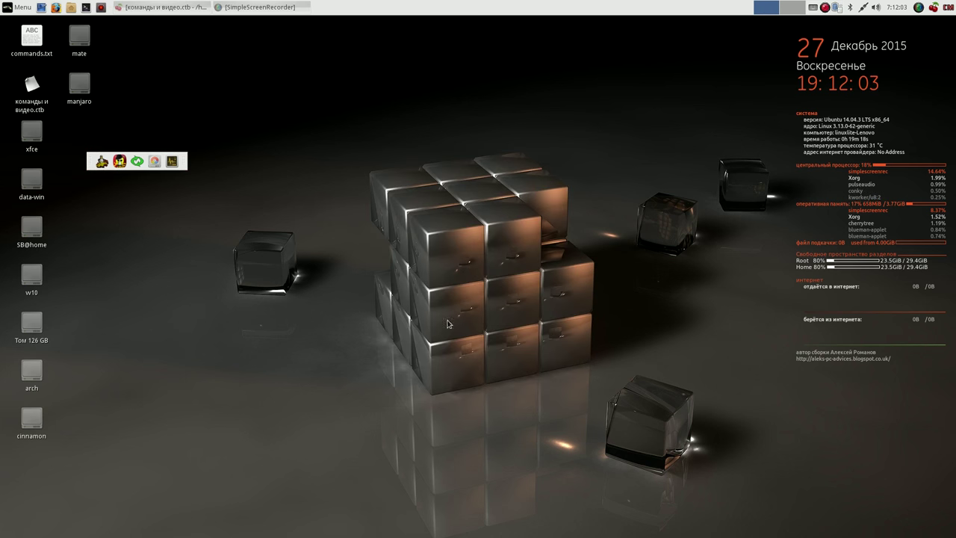
{"action": "left_click_drag", "start_coordinate": [185, 163], "coordinate": [175, 146]}
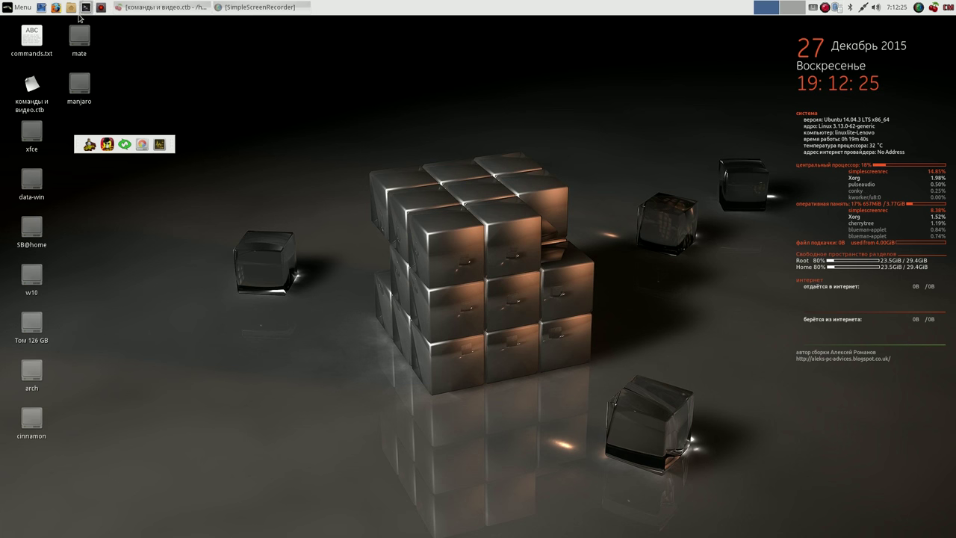
- Start Firefox, shrink its window, and search for 'google chrome browser'
{"action": "left_click", "coordinate": [56, 7]}
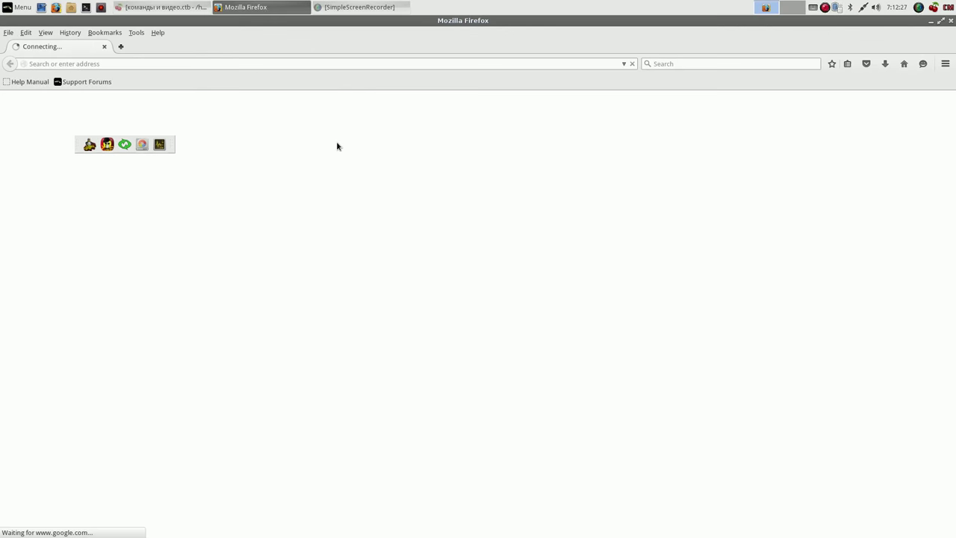
{"action": "left_click", "coordinate": [939, 25]}
{"action": "left_click_drag", "start_coordinate": [598, 166], "coordinate": [592, 80]}
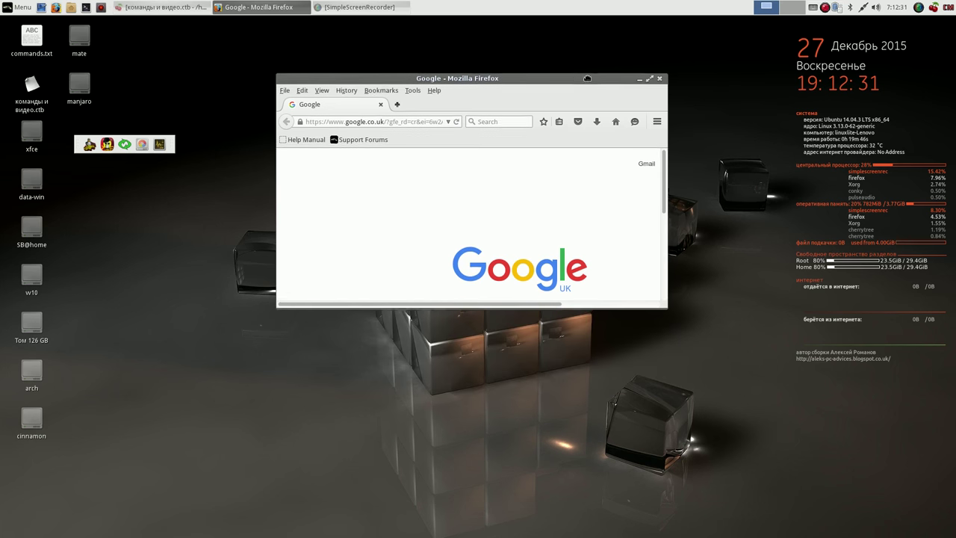
{"action": "left_click", "coordinate": [508, 119]}
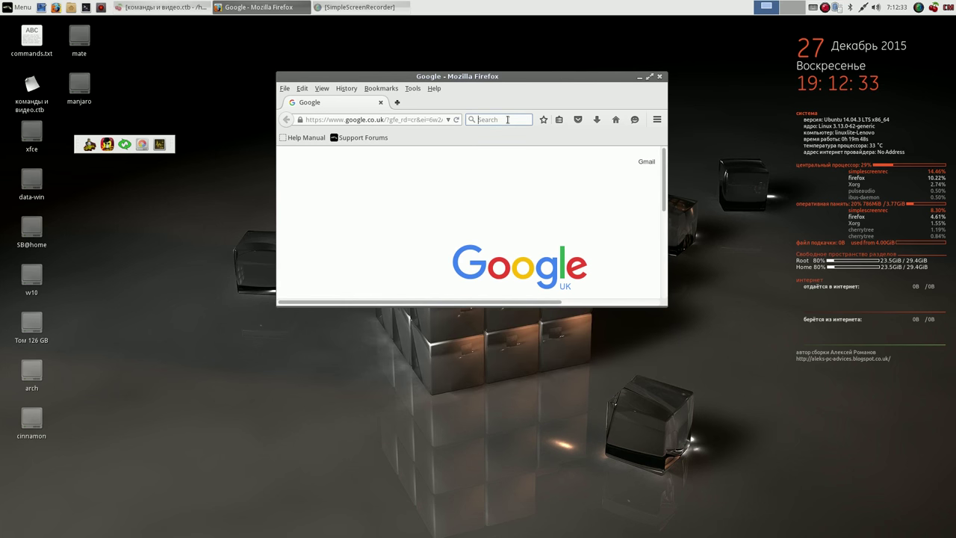
{"action": "type", "text": "google"}
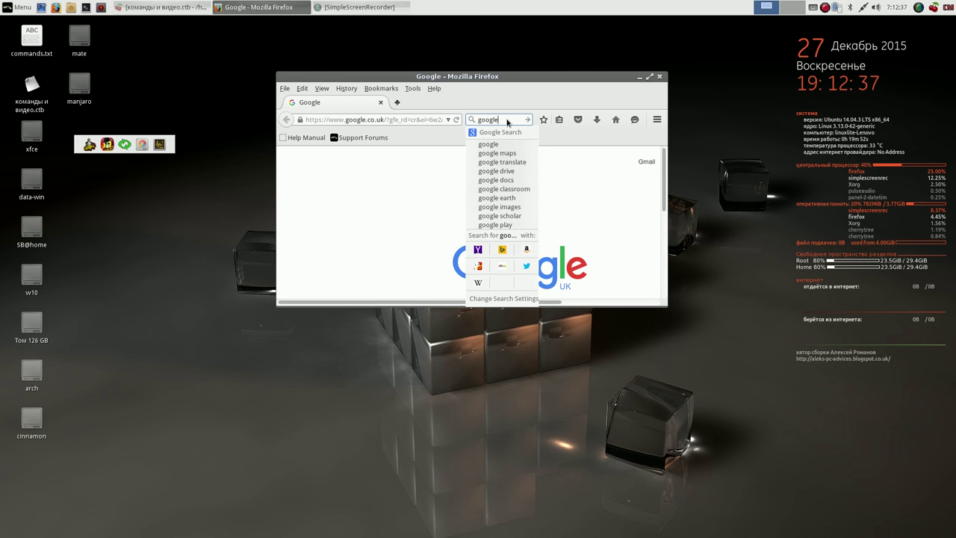
{"action": "type", "text": " chrome"}
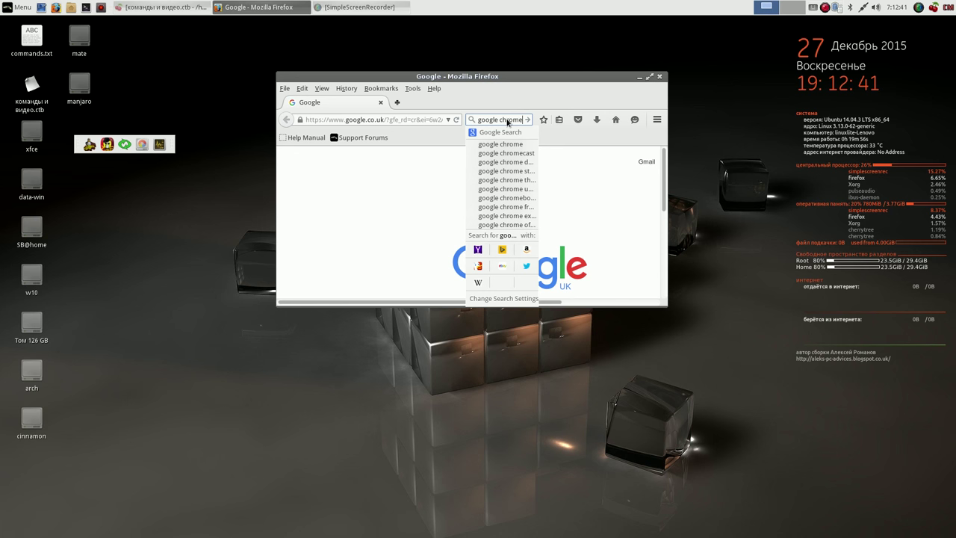
{"action": "type", "text": " br"}
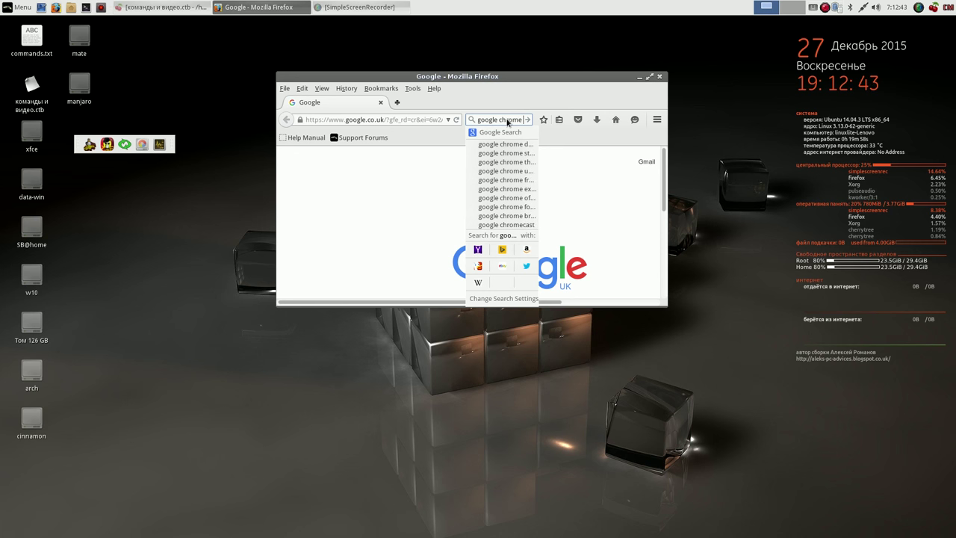
{"action": "type", "text": "ome browser"}
{"action": "key", "text": "Return"}
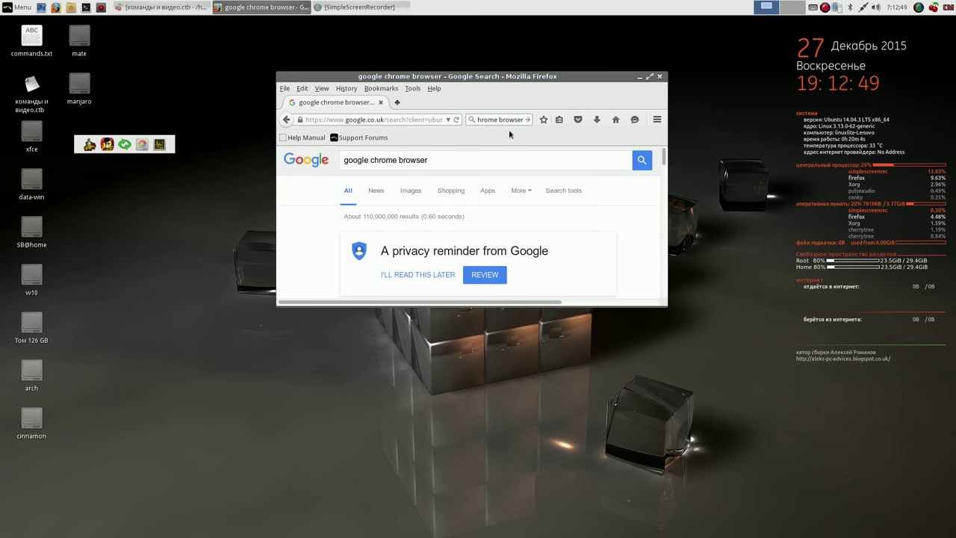
- Enlarge the Firefox window and open the 'Chrome Browser - Google' result
{"action": "left_click_drag", "start_coordinate": [584, 88], "coordinate": [520, 51]}
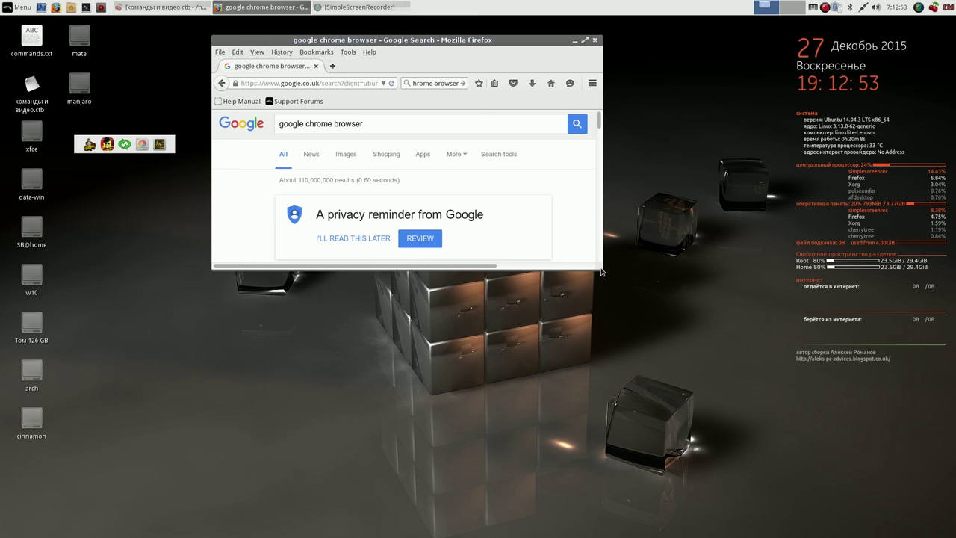
{"action": "left_click_drag", "start_coordinate": [603, 273], "coordinate": [752, 404]}
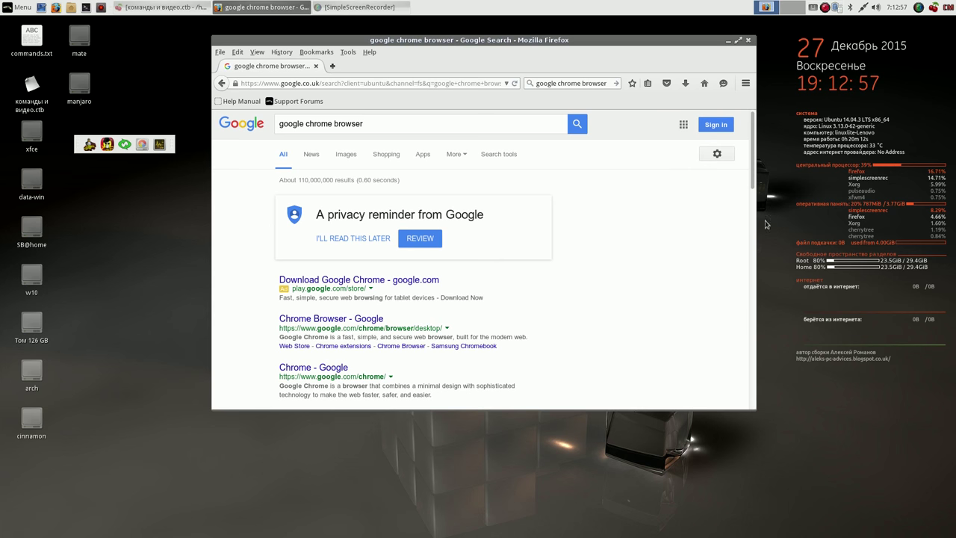
{"action": "left_click_drag", "start_coordinate": [752, 168], "coordinate": [748, 206]}
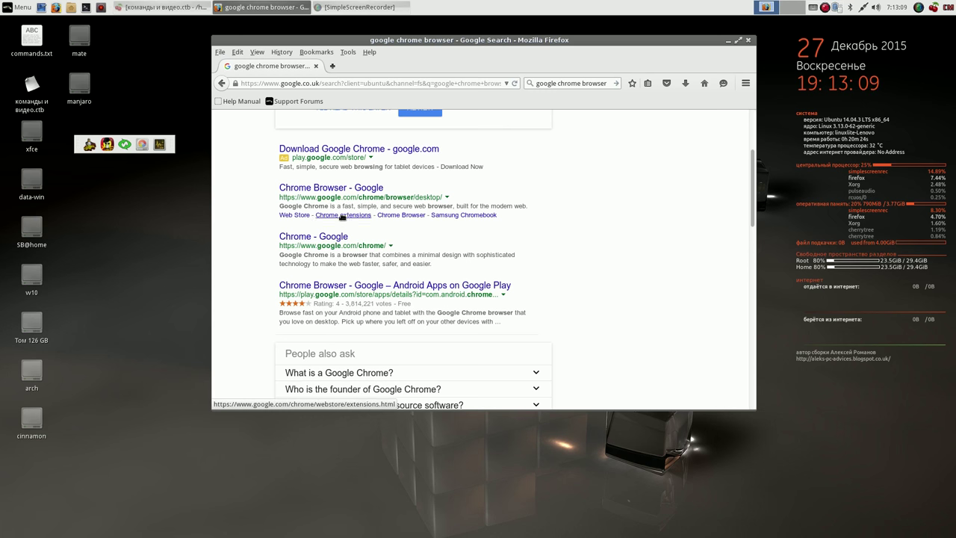
{"action": "left_click", "coordinate": [359, 192]}
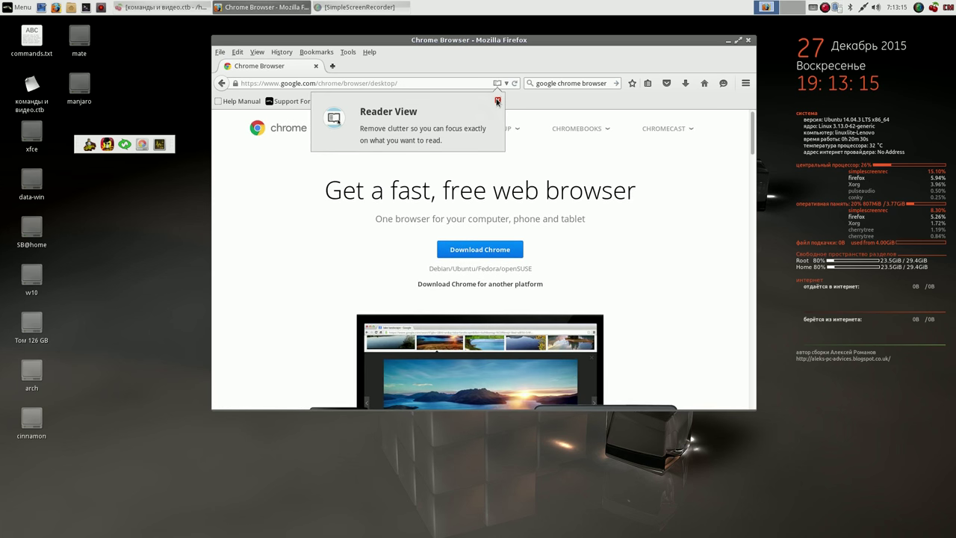
- Choose the 64 bit .deb Chrome package and accept the terms to start the download
{"action": "left_click", "coordinate": [497, 100]}
{"action": "left_click", "coordinate": [468, 251]}
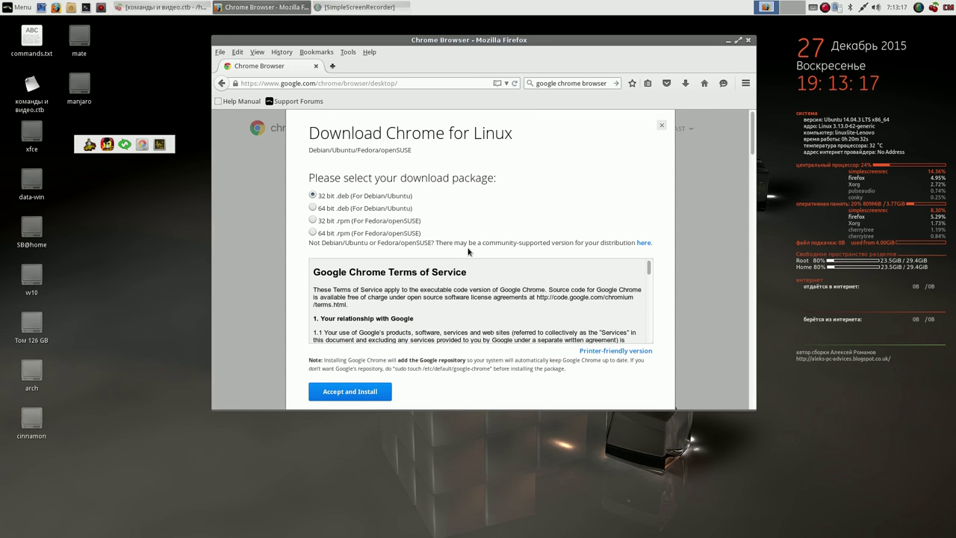
{"action": "left_click", "coordinate": [314, 208]}
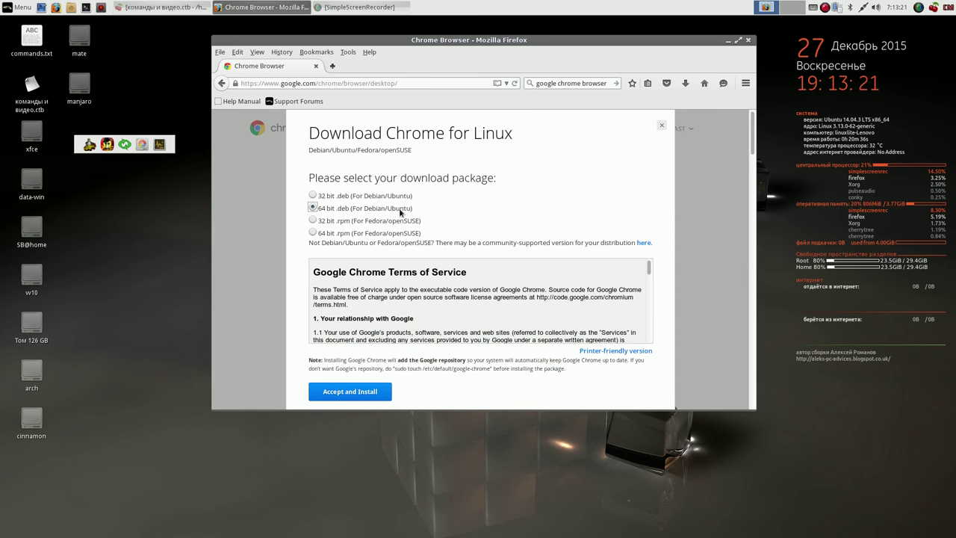
{"action": "left_click", "coordinate": [372, 390]}
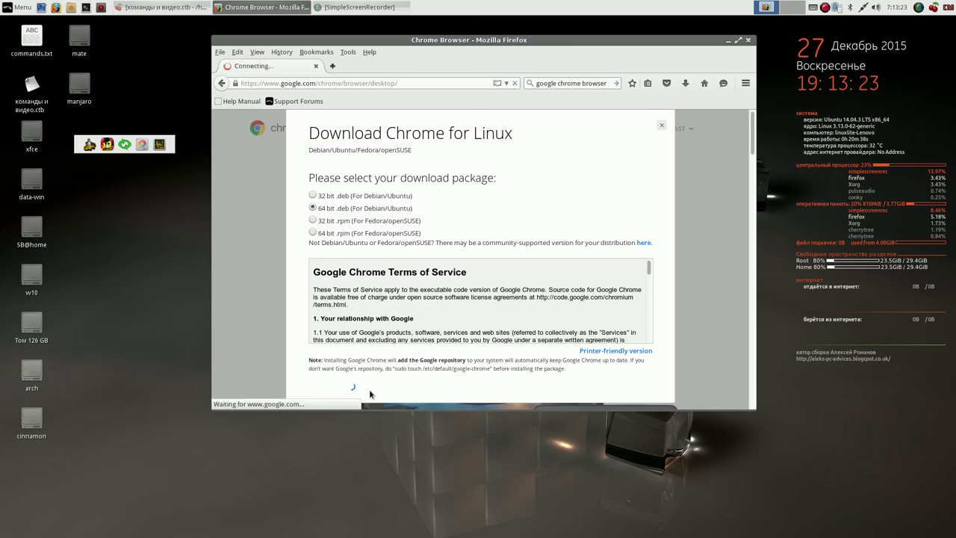
- Save the .deb into Downloads and open its containing folder
{"action": "left_click", "coordinate": [399, 234]}
{"action": "left_click", "coordinate": [571, 282]}
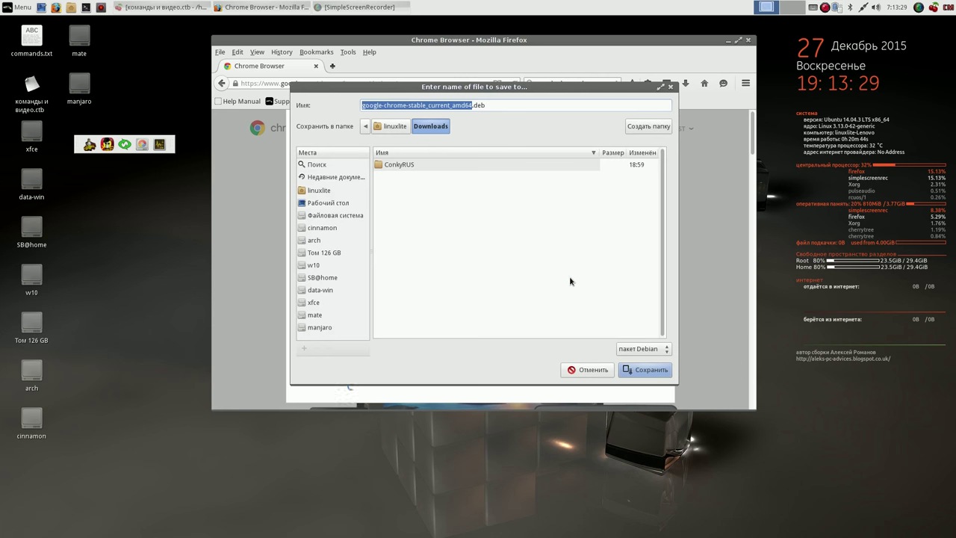
{"action": "left_click", "coordinate": [649, 371]}
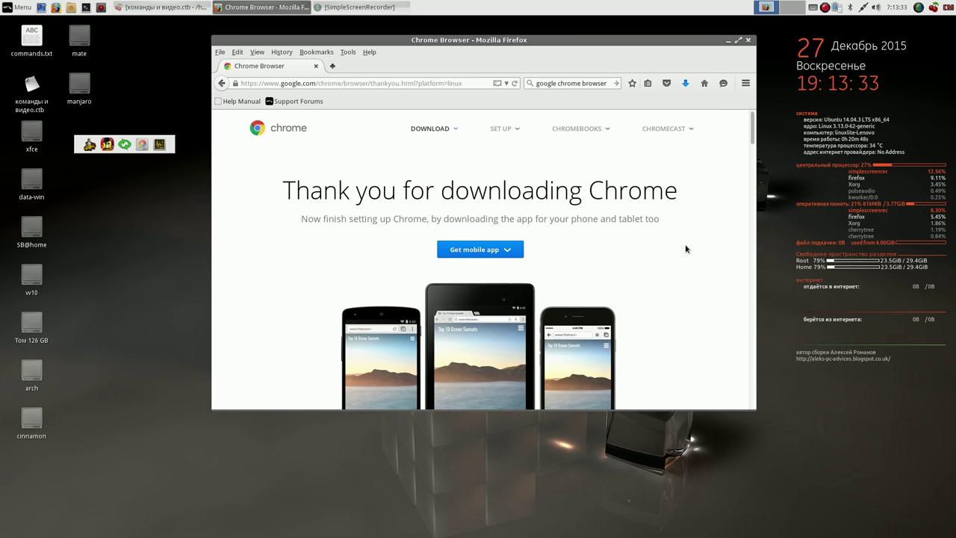
{"action": "left_click", "coordinate": [685, 83]}
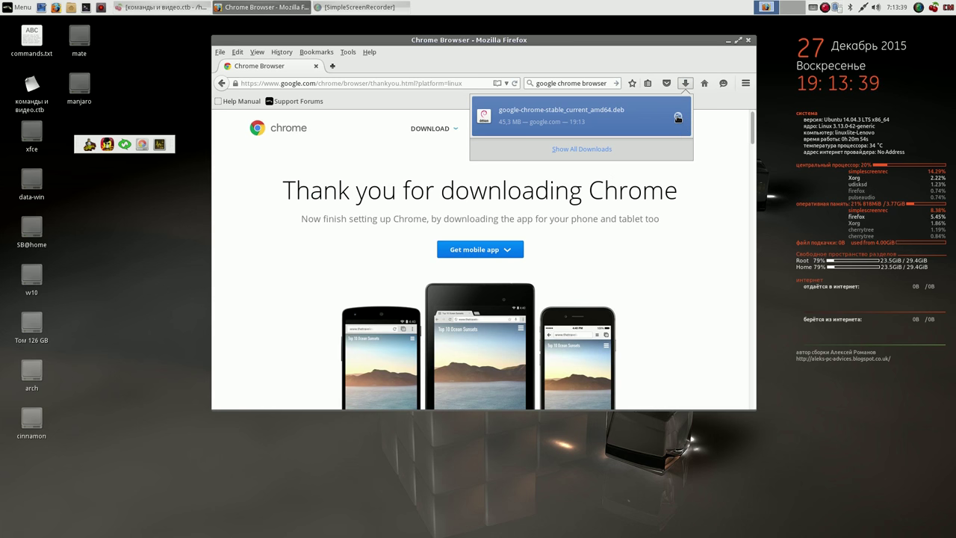
{"action": "left_click", "coordinate": [678, 115]}
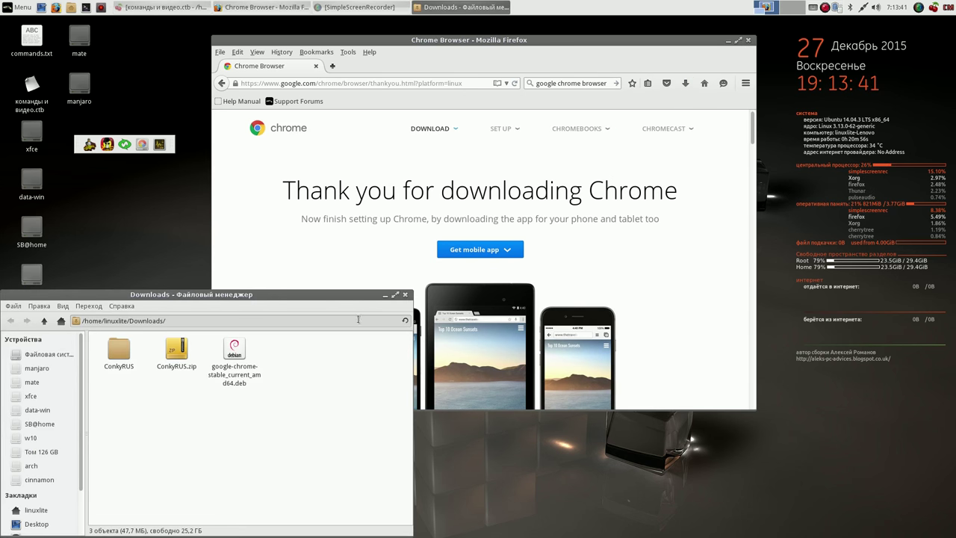
- Close Firefox and permanently delete the ConkyRUS folder and ConkyRUS.zip, selecting the Chrome .deb
{"action": "left_click", "coordinate": [748, 39]}
{"action": "left_click_drag", "start_coordinate": [191, 295], "coordinate": [552, 72]}
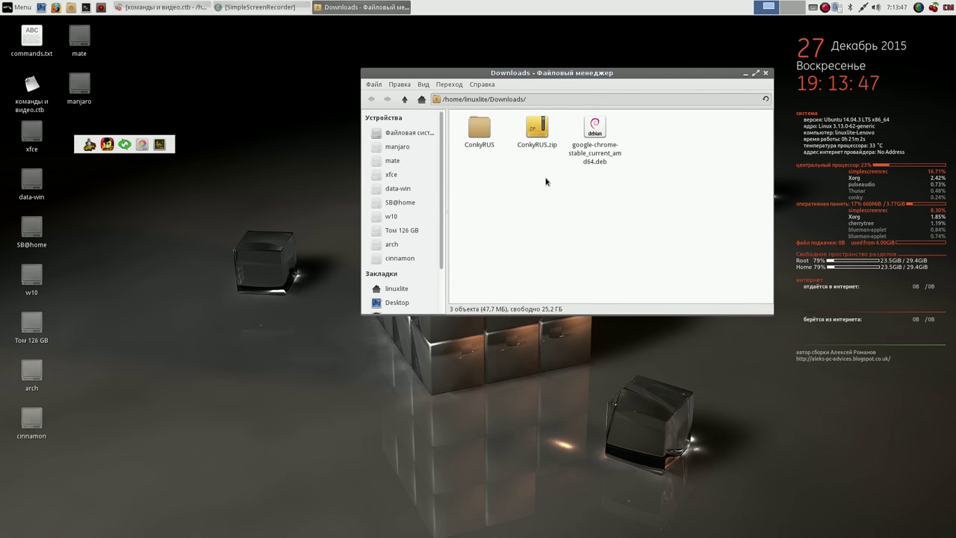
{"action": "left_click_drag", "start_coordinate": [560, 158], "coordinate": [473, 144]}
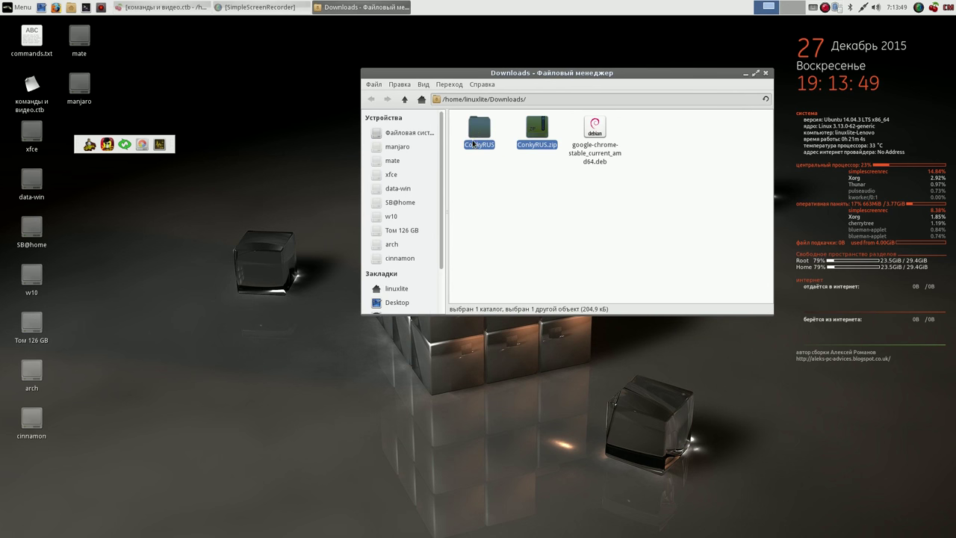
{"action": "right_click", "coordinate": [475, 129]}
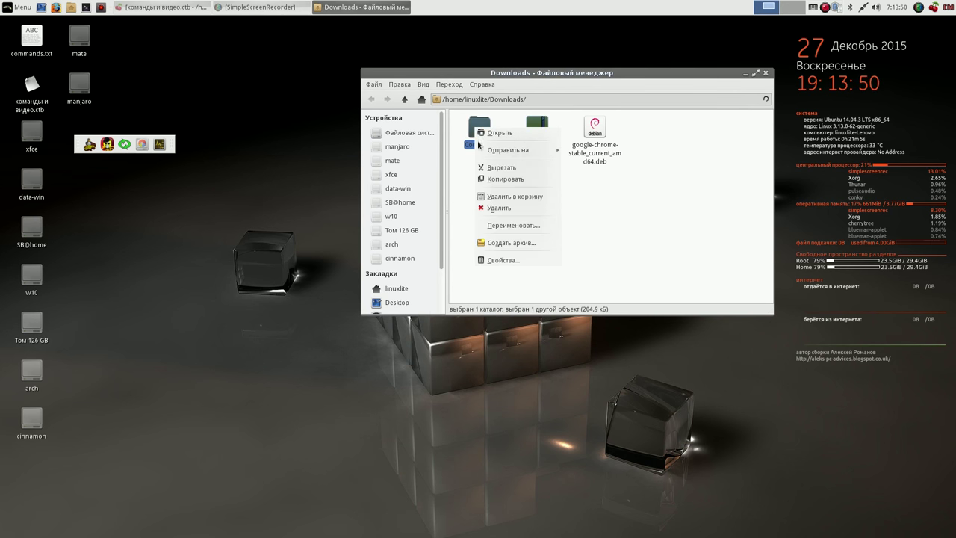
{"action": "left_click", "coordinate": [497, 208]}
{"action": "left_click", "coordinate": [650, 231]}
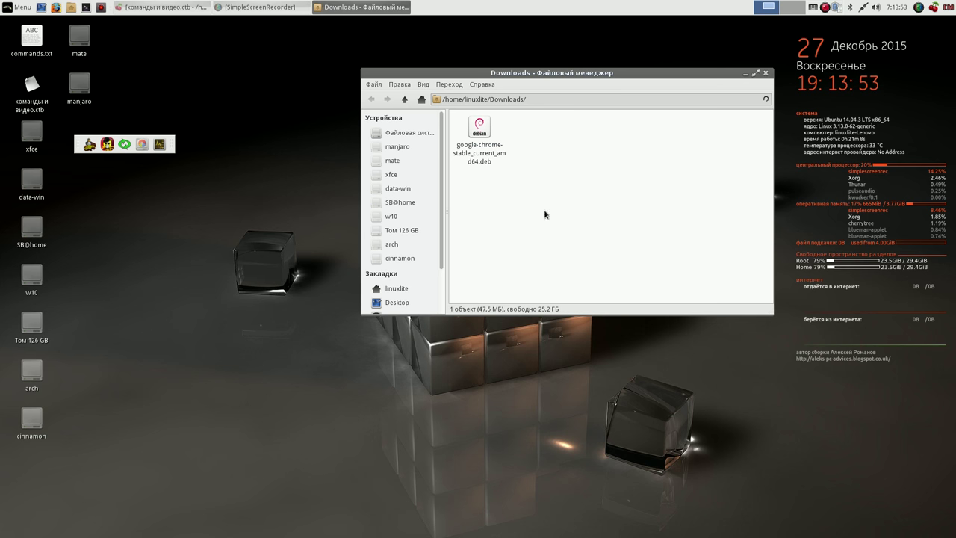
{"action": "left_click", "coordinate": [479, 128]}
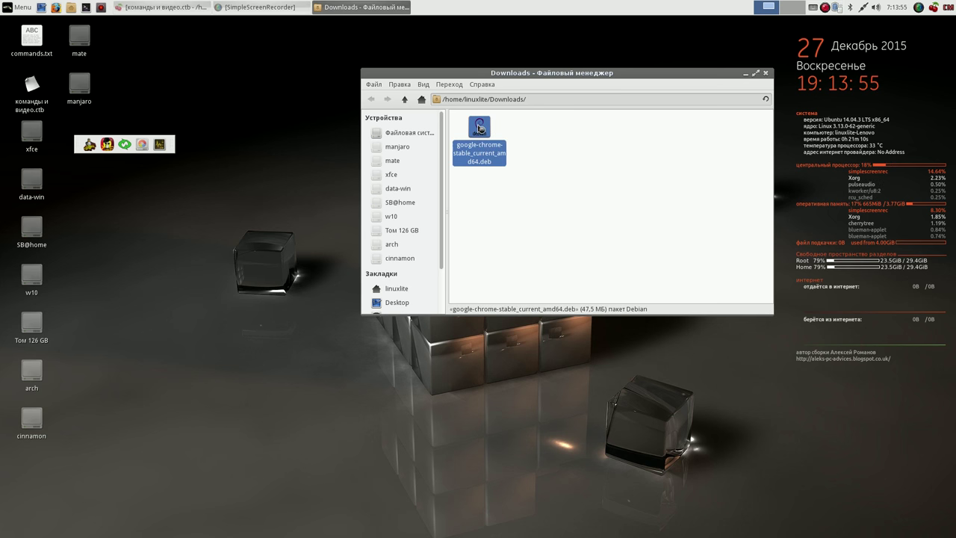
- Open the Chrome .deb in GDebi and install google-chrome-stable, authorising with the admin password
{"action": "double_click", "coordinate": [478, 128]}
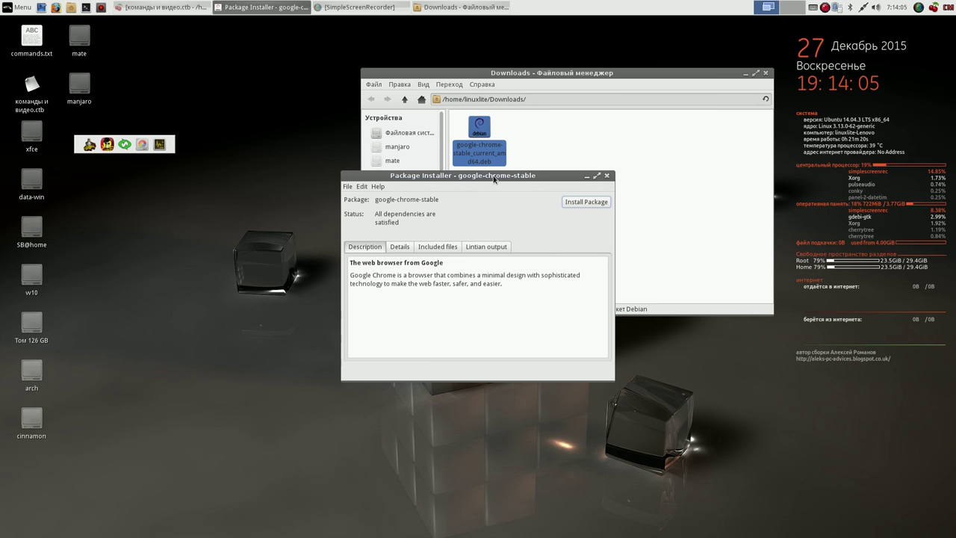
{"action": "left_click", "coordinate": [584, 202]}
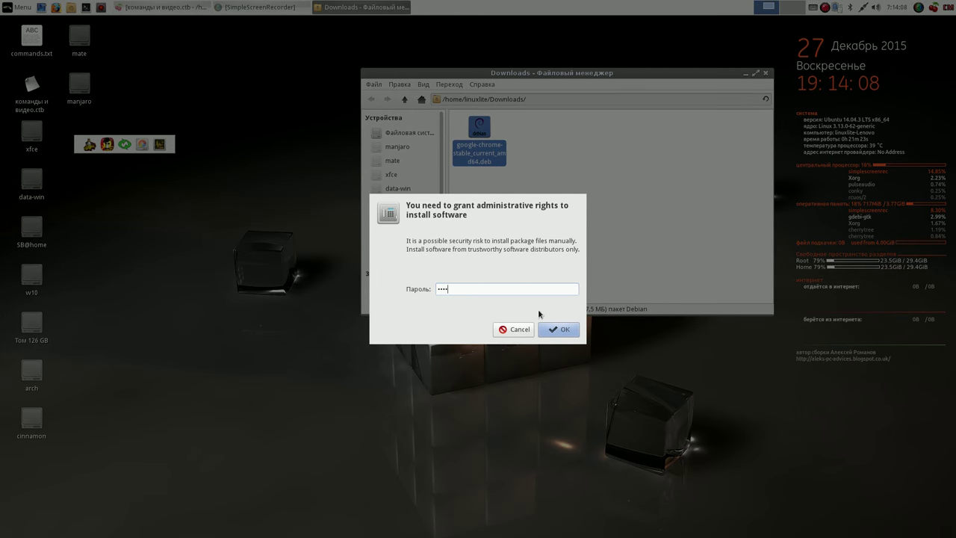
{"action": "left_click", "coordinate": [554, 333]}
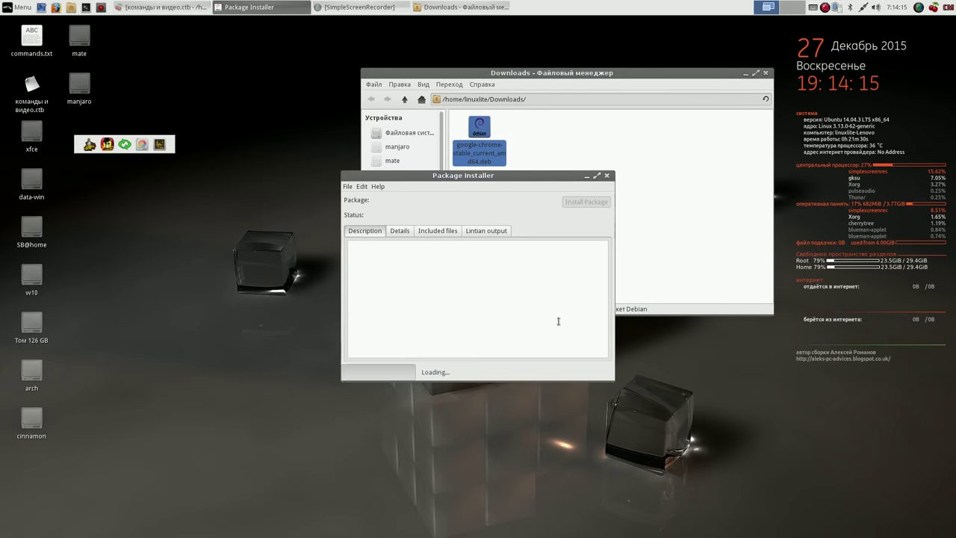
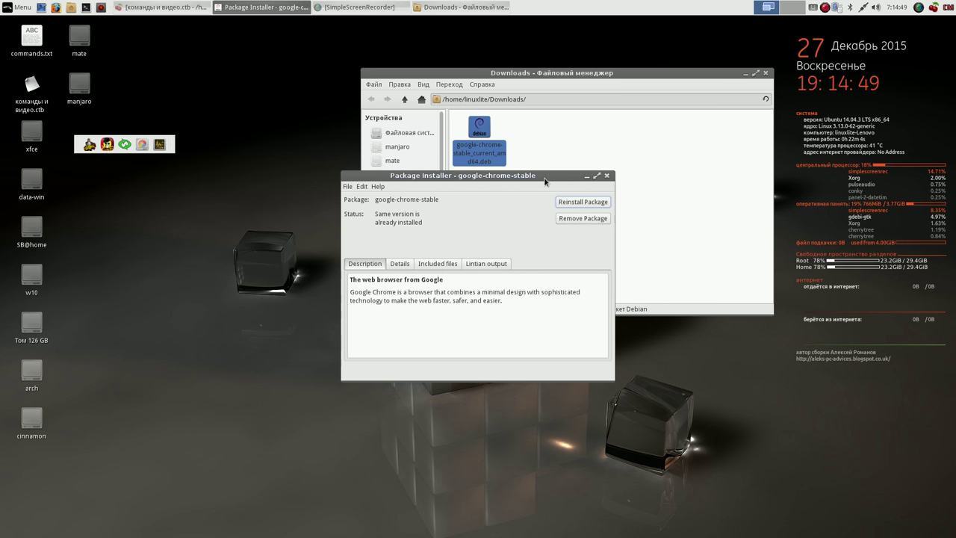
- Close the Chrome package installer and minimize the Downloads file manager and SimpleScreenRecorder
{"action": "left_click", "coordinate": [606, 176]}
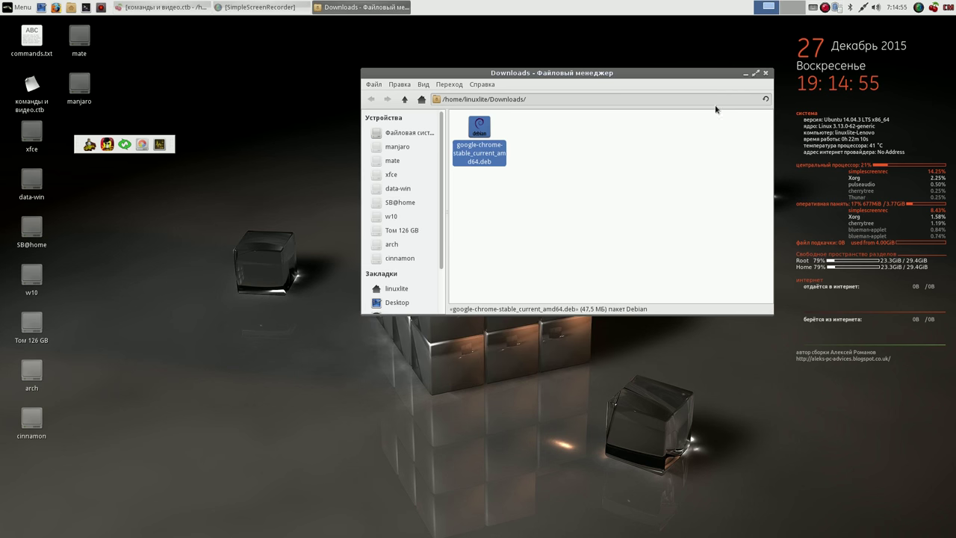
{"action": "left_click", "coordinate": [746, 73]}
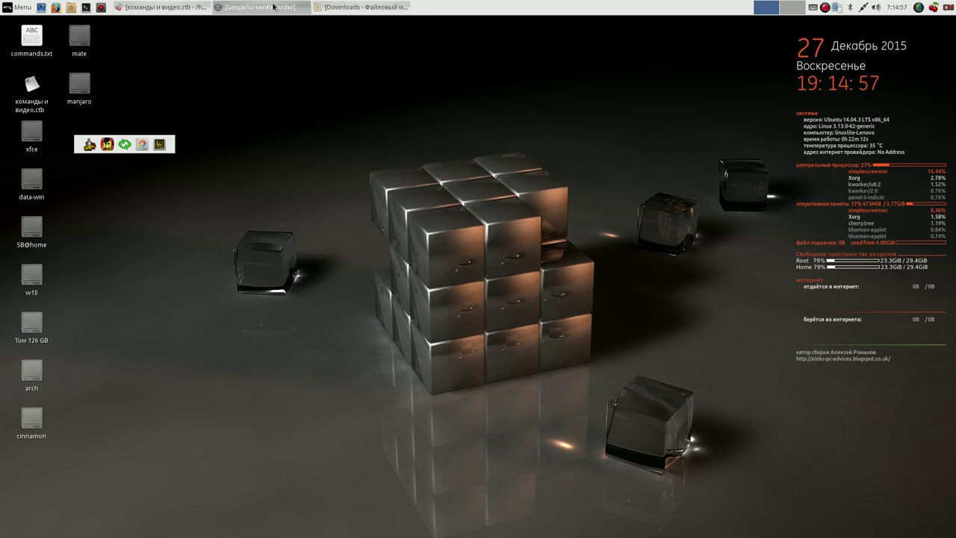
{"action": "left_click", "coordinate": [273, 7]}
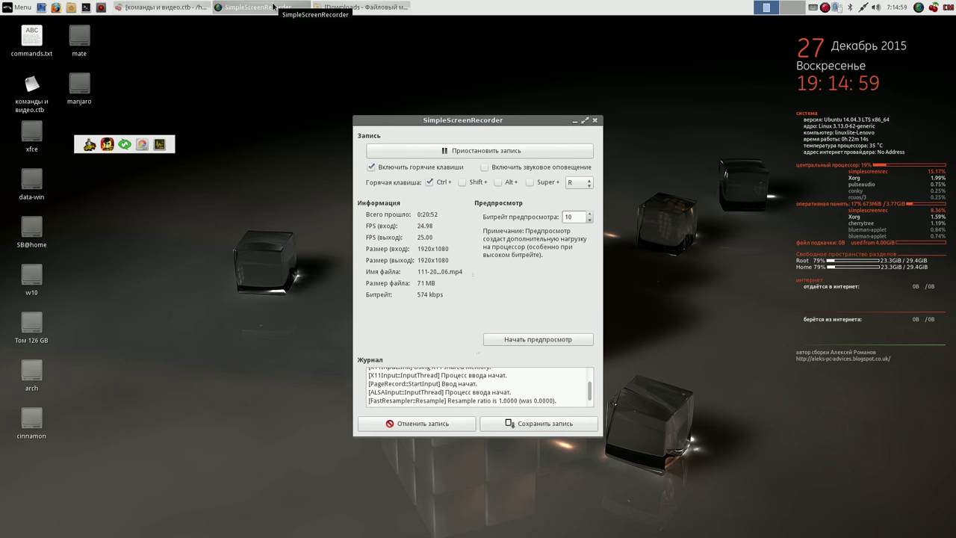
{"action": "left_click", "coordinate": [273, 7]}
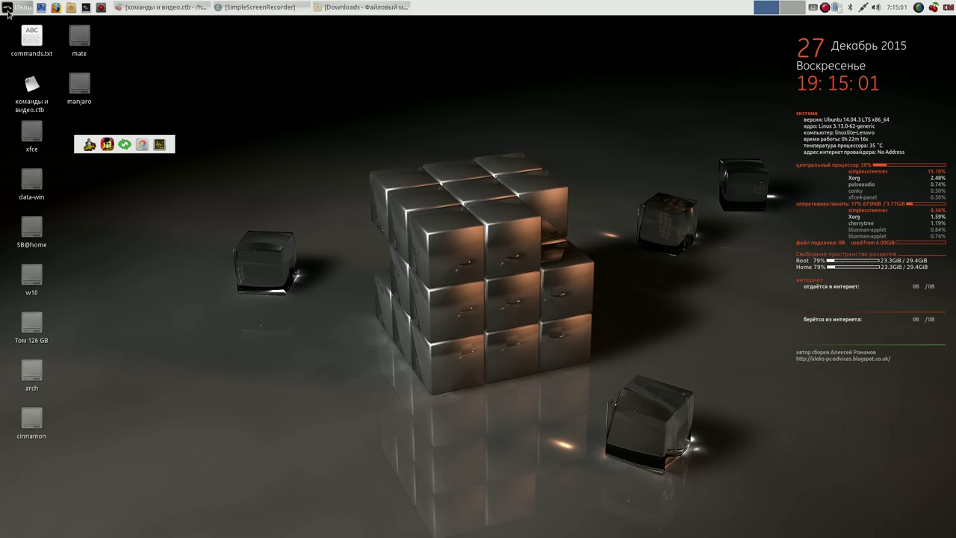
- Launch Google Chrome from Menu > Интернет, accept its first-run dialog, and resize the window
{"action": "left_click", "coordinate": [16, 8]}
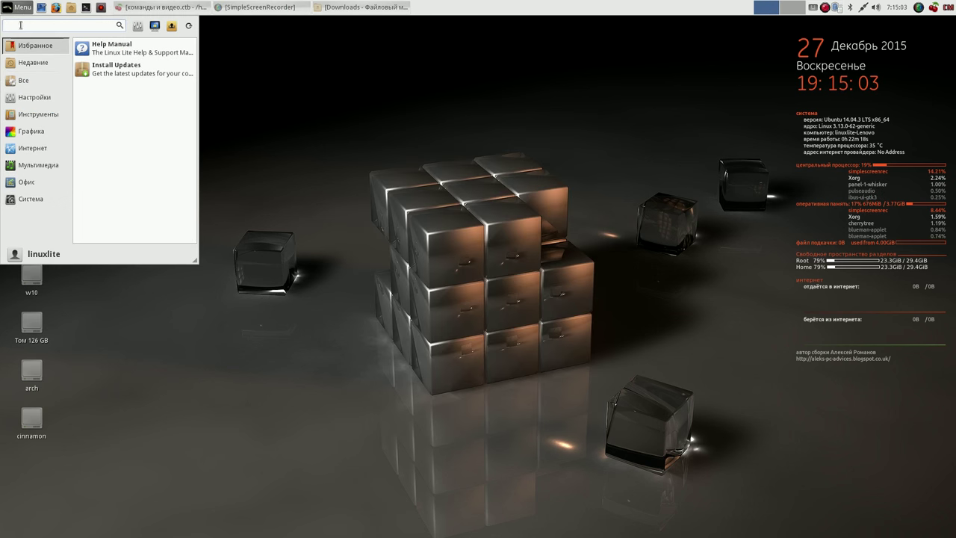
{"action": "left_click", "coordinate": [34, 149]}
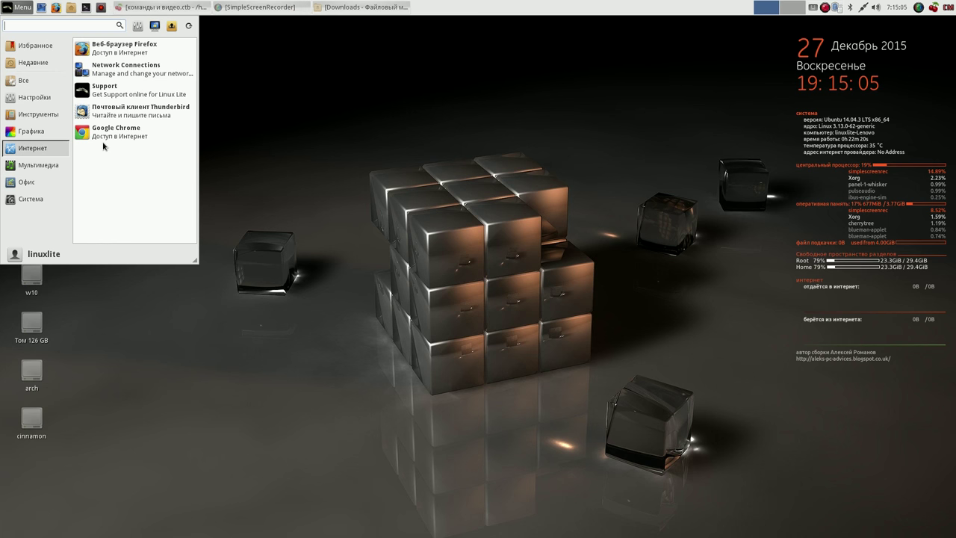
{"action": "left_click", "coordinate": [126, 136]}
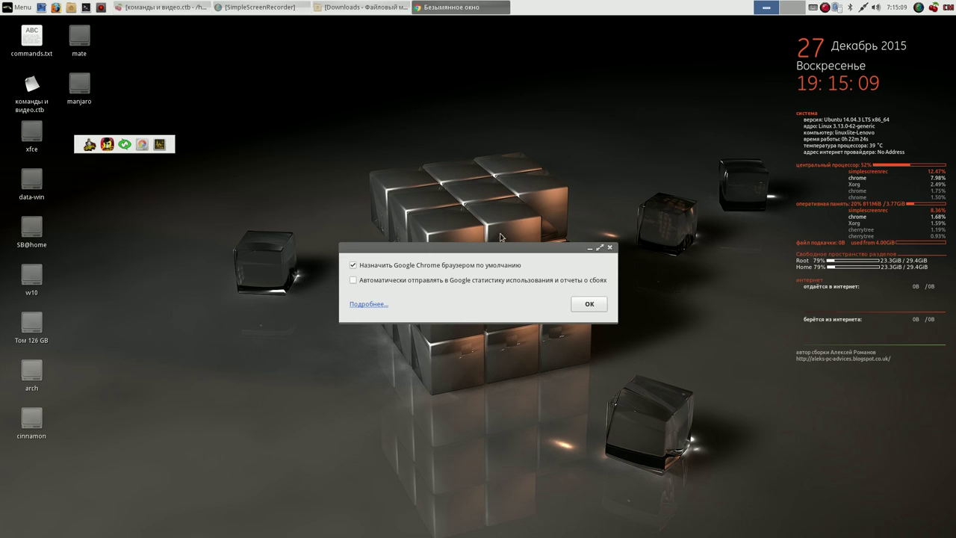
{"action": "left_click", "coordinate": [589, 304]}
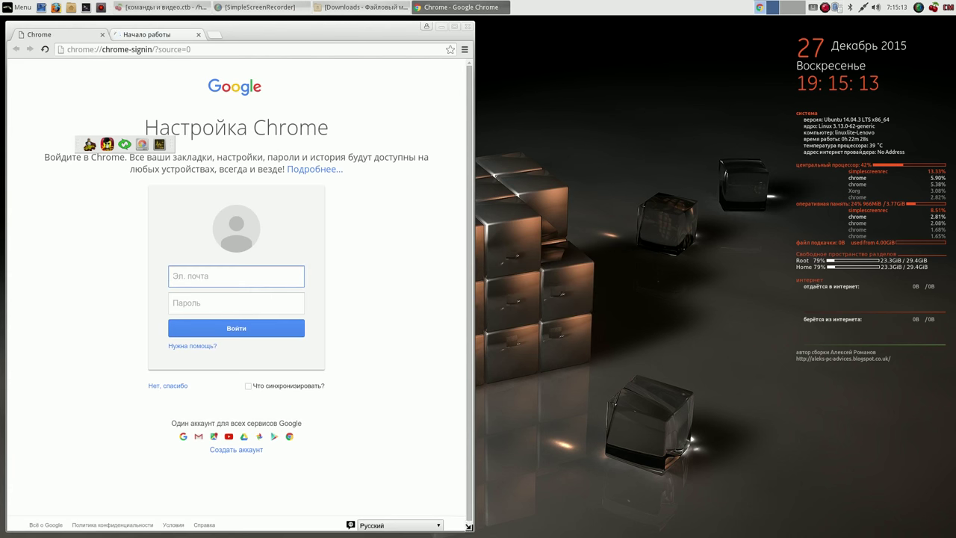
{"action": "left_click_drag", "start_coordinate": [468, 526], "coordinate": [686, 442]}
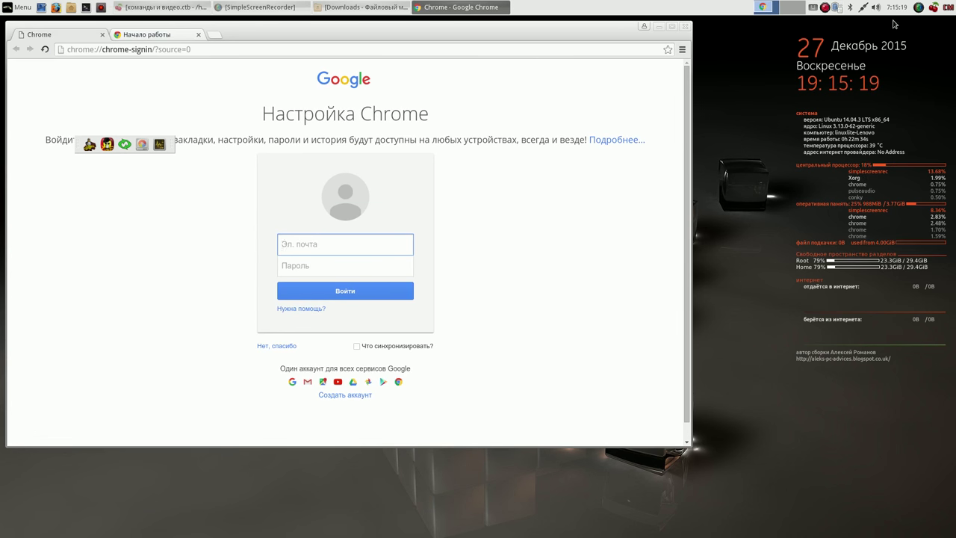
{"action": "left_click", "coordinate": [255, 9]}
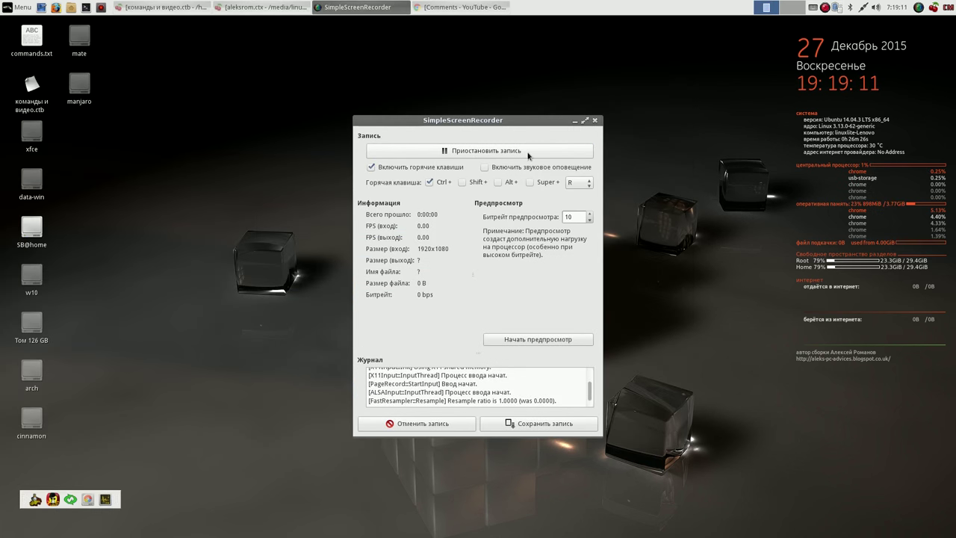
- Open Клавиатура from the Whisker Menu's Настройки list and move its window up-left
{"action": "left_click_drag", "start_coordinate": [550, 124], "coordinate": [730, 56]}
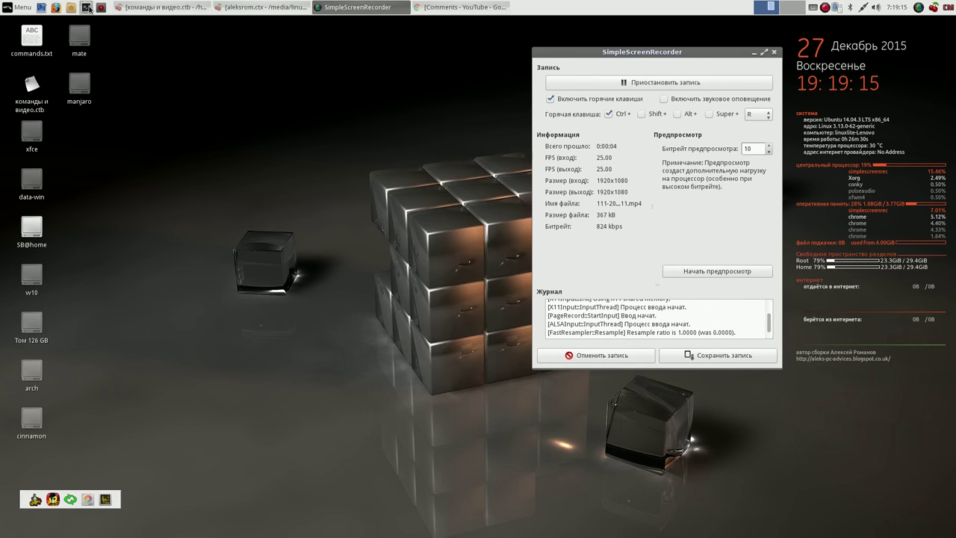
{"action": "left_click", "coordinate": [23, 8]}
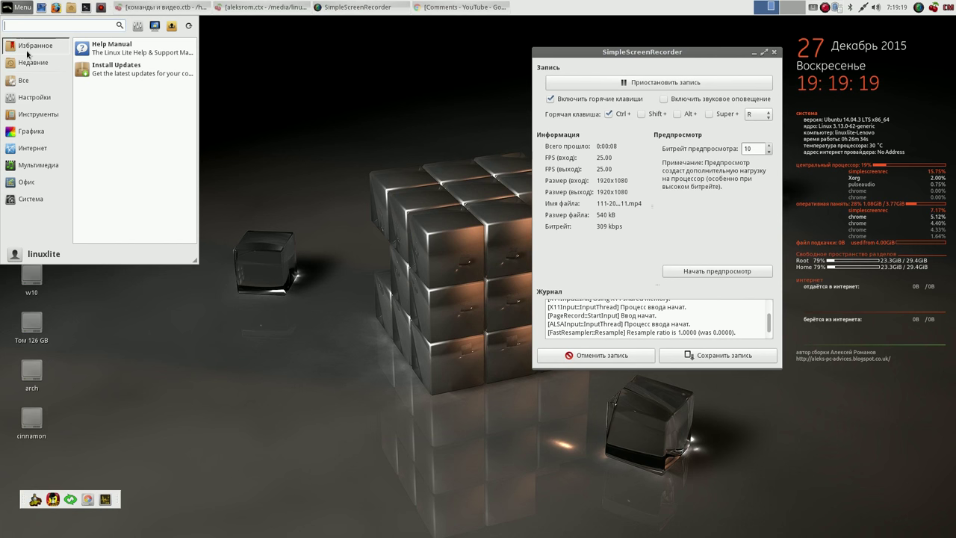
{"action": "left_click", "coordinate": [24, 80]}
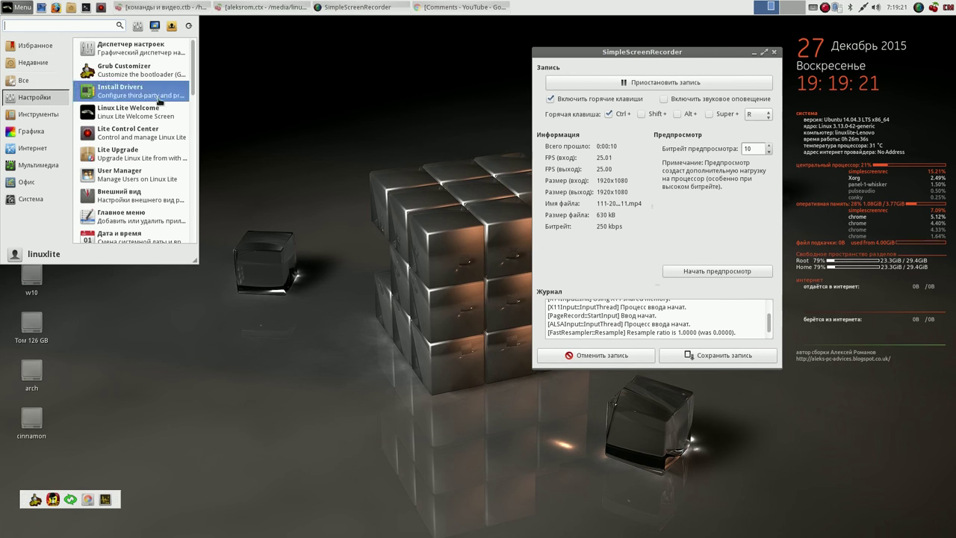
{"action": "left_click_drag", "start_coordinate": [193, 69], "coordinate": [198, 112]}
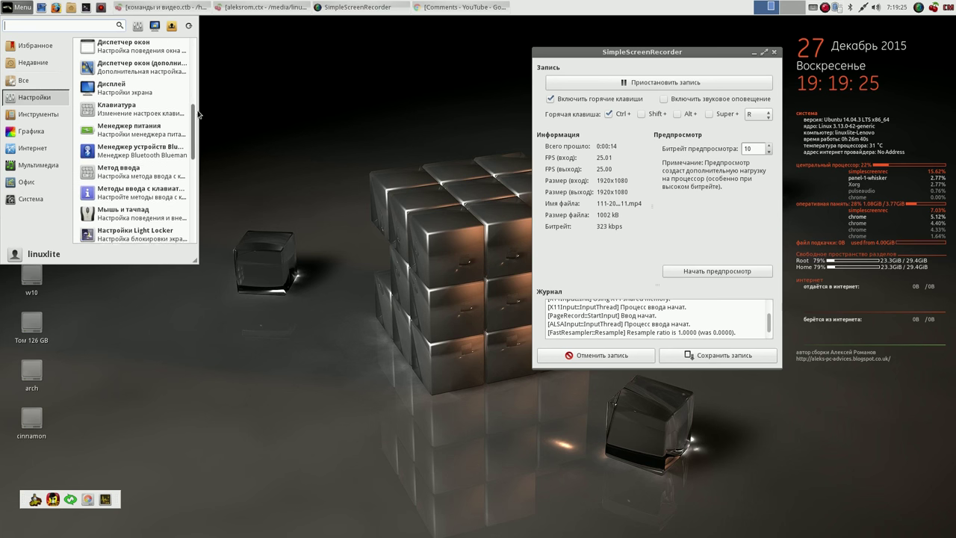
{"action": "scroll", "coordinate": [146, 116], "scroll_direction": "up", "scroll_amount": 3}
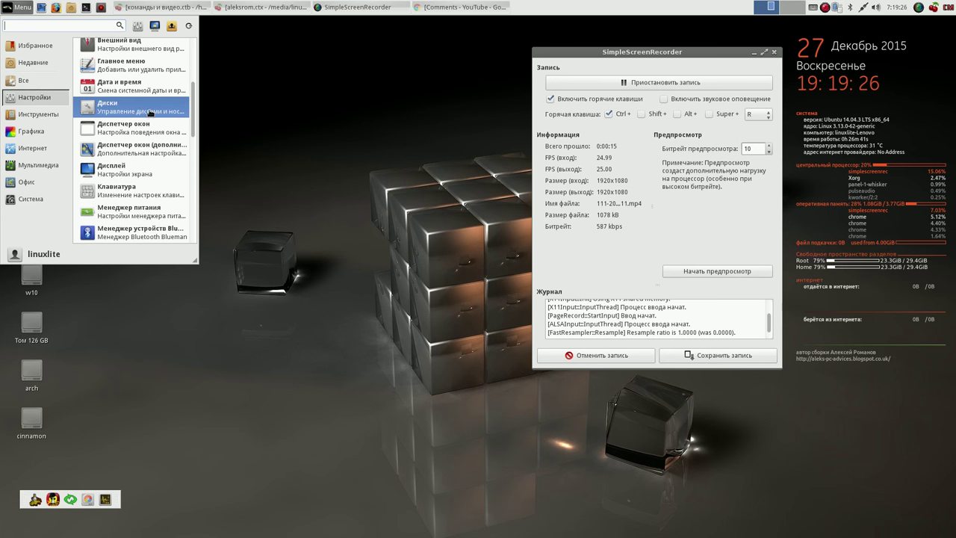
{"action": "left_click", "coordinate": [136, 193]}
{"action": "left_click_drag", "start_coordinate": [520, 133], "coordinate": [386, 71]}
- Turn off system defaults, add the Английская (Великобритания) layout and remove Английская (США)
{"action": "left_click", "coordinate": [343, 118]}
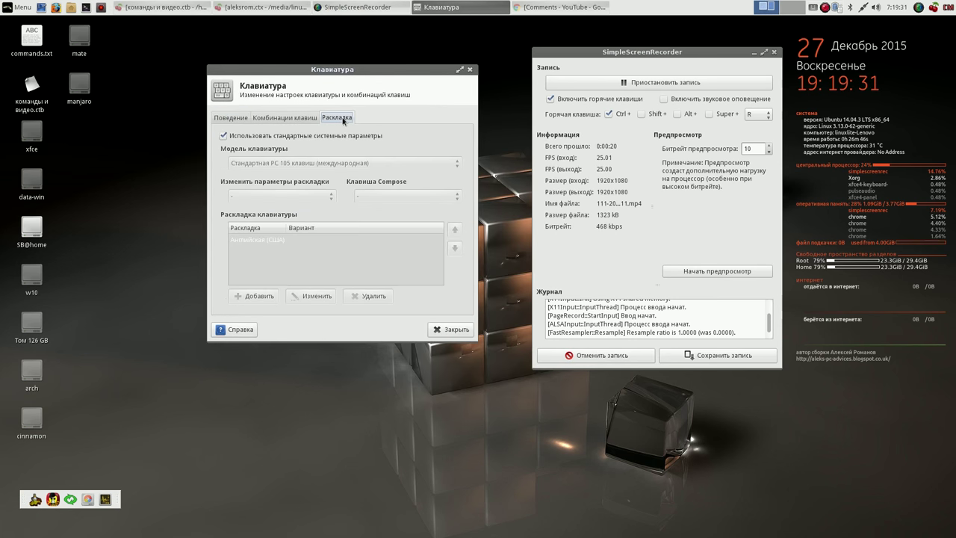
{"action": "left_click", "coordinate": [224, 135]}
{"action": "left_click_drag", "start_coordinate": [405, 68], "coordinate": [344, 48]}
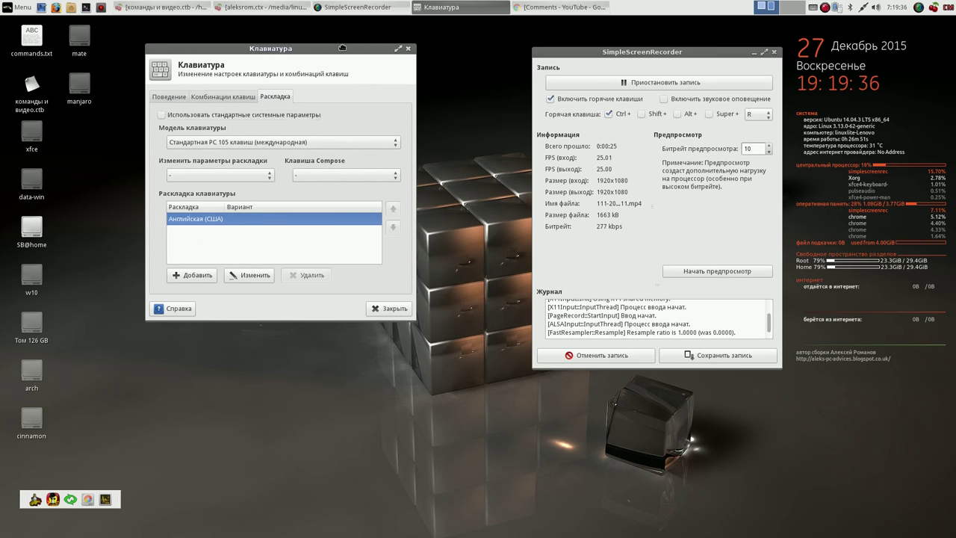
{"action": "left_click", "coordinate": [198, 277]}
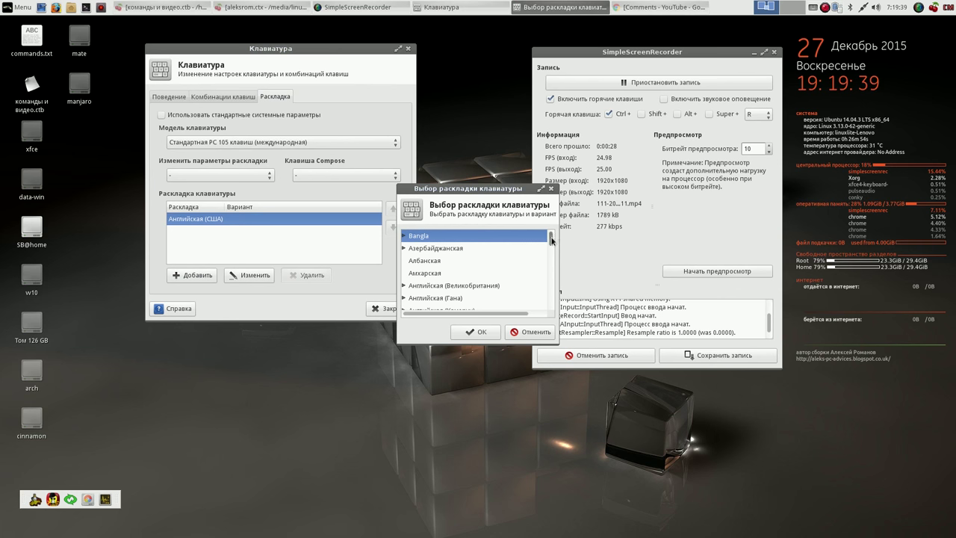
{"action": "left_click_drag", "start_coordinate": [552, 239], "coordinate": [551, 242]}
{"action": "left_click", "coordinate": [475, 277]}
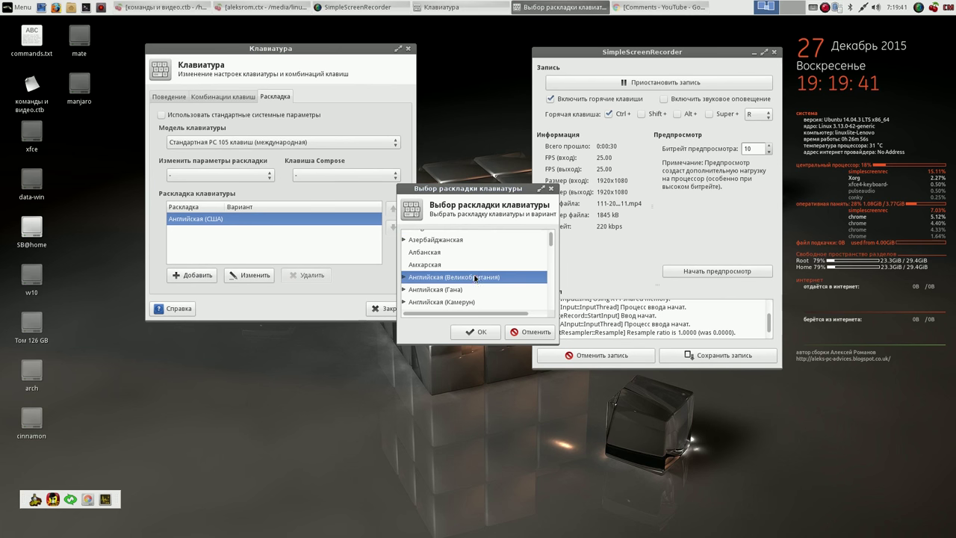
{"action": "left_click", "coordinate": [477, 332]}
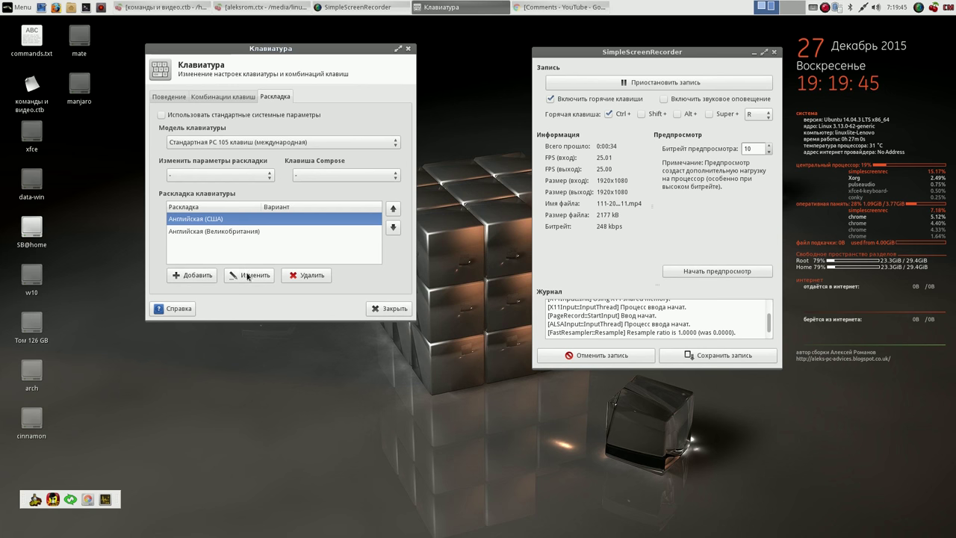
{"action": "left_click", "coordinate": [308, 275]}
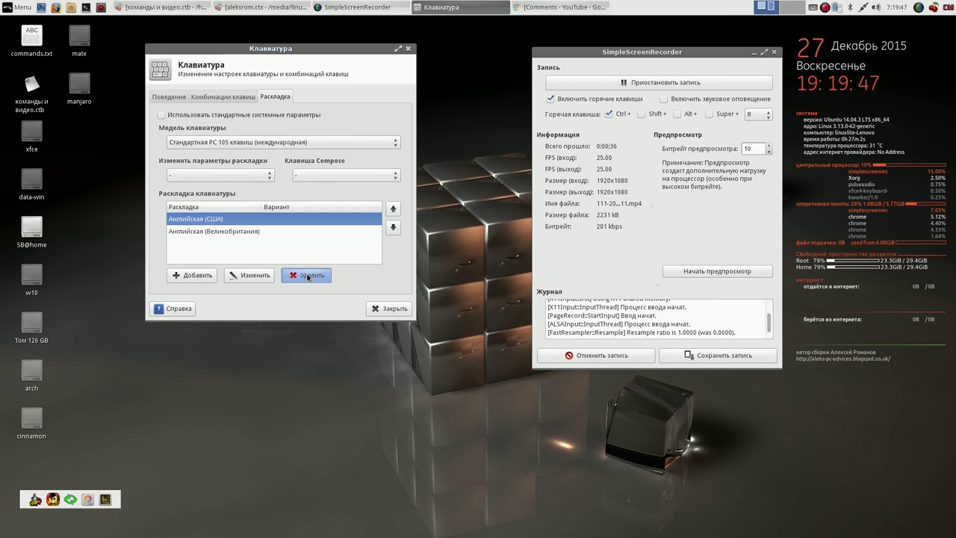
- Add the Русская layout, set Alt+Shift for layout switching, and close the dialog
{"action": "left_click", "coordinate": [202, 276]}
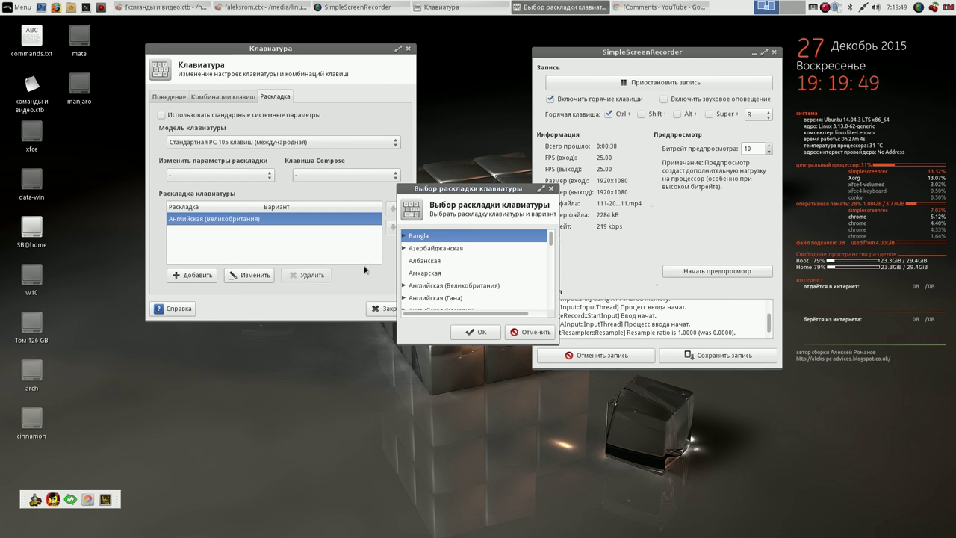
{"action": "left_click_drag", "start_coordinate": [551, 242], "coordinate": [550, 283]}
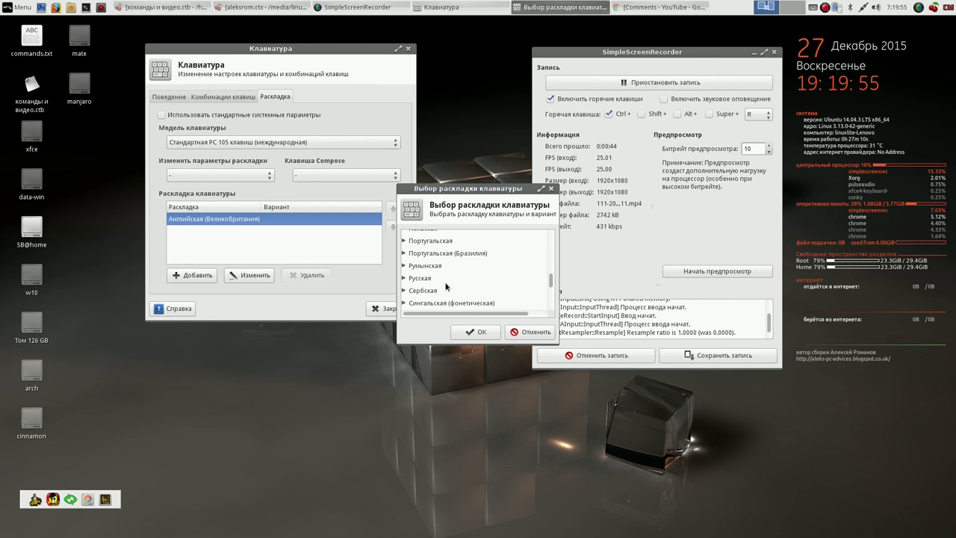
{"action": "left_click", "coordinate": [430, 280]}
{"action": "left_click", "coordinate": [478, 332]}
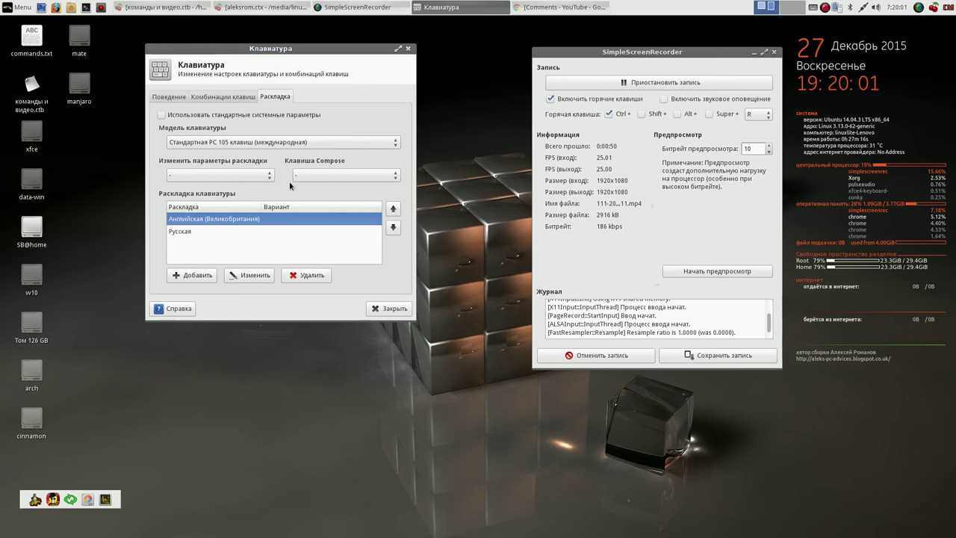
{"action": "left_click", "coordinate": [268, 175]}
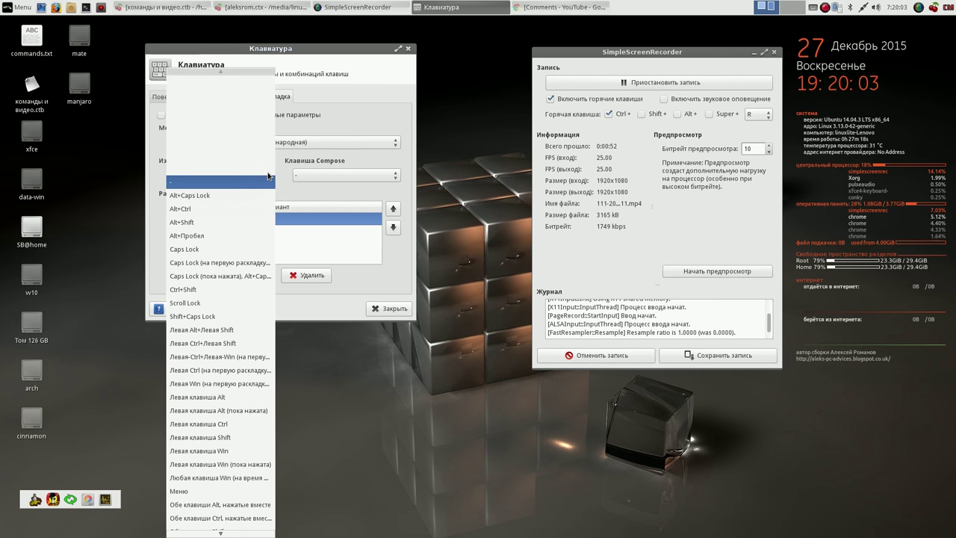
{"action": "left_click", "coordinate": [226, 221]}
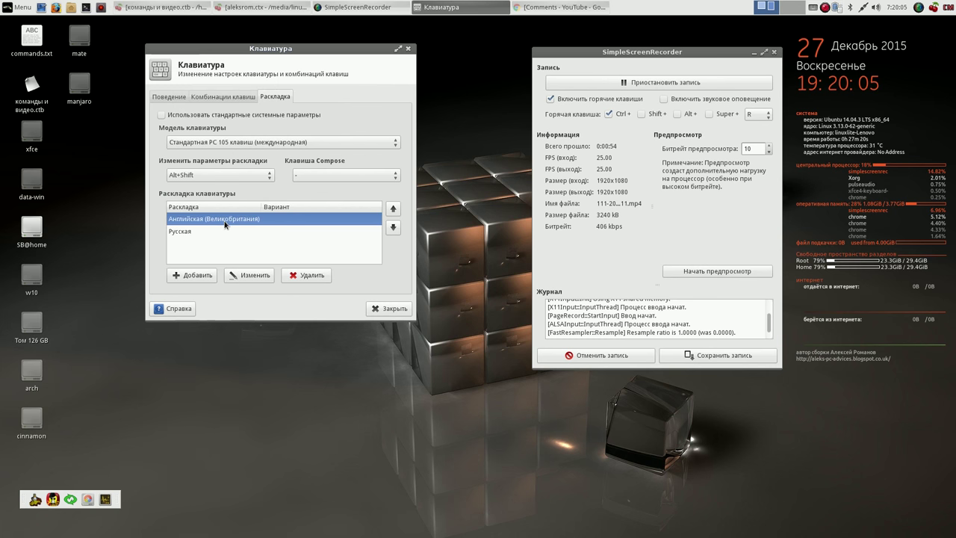
{"action": "left_click", "coordinate": [387, 310]}
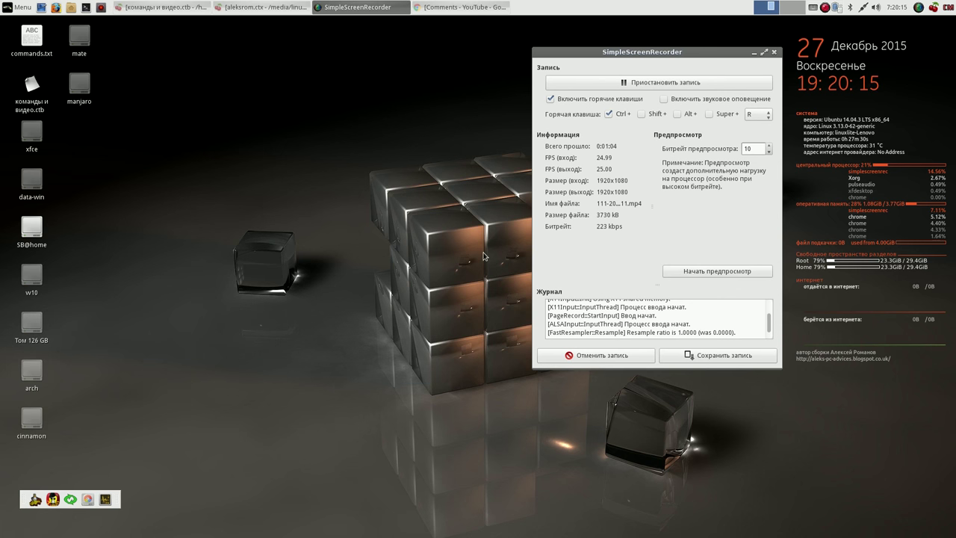
- Check the tray IBus indicator's layouts, then quit it with Выход
{"action": "left_click", "coordinate": [813, 9]}
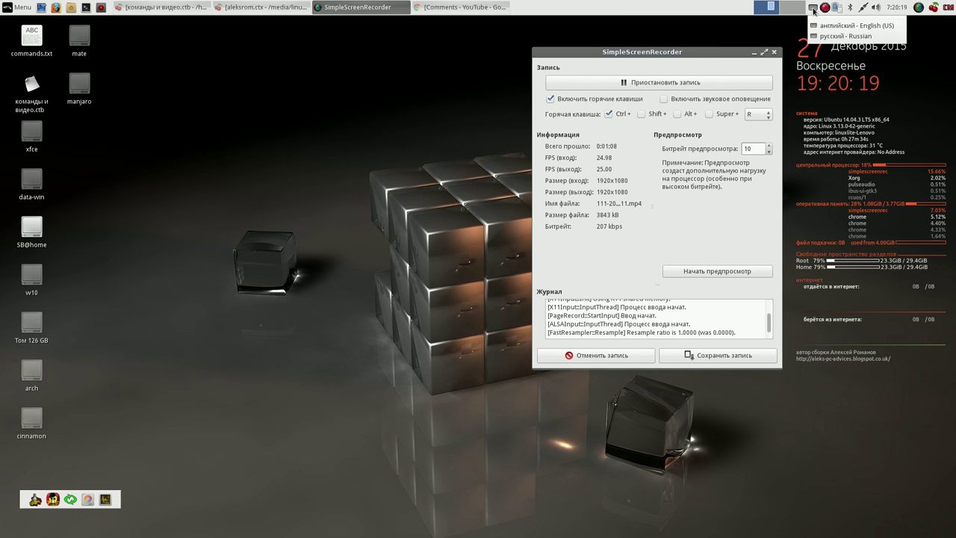
{"action": "left_click", "coordinate": [813, 9]}
{"action": "right_click", "coordinate": [813, 9]}
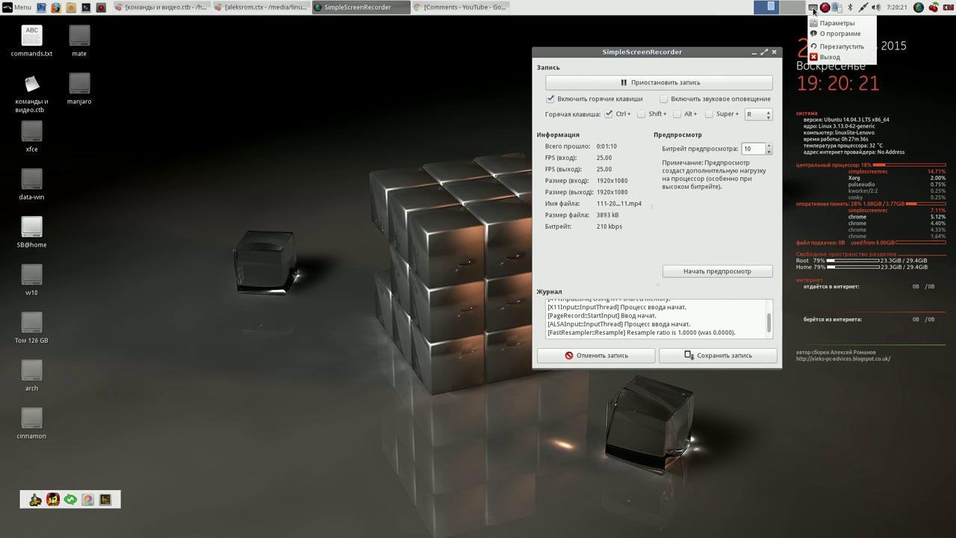
{"action": "left_click", "coordinate": [824, 58]}
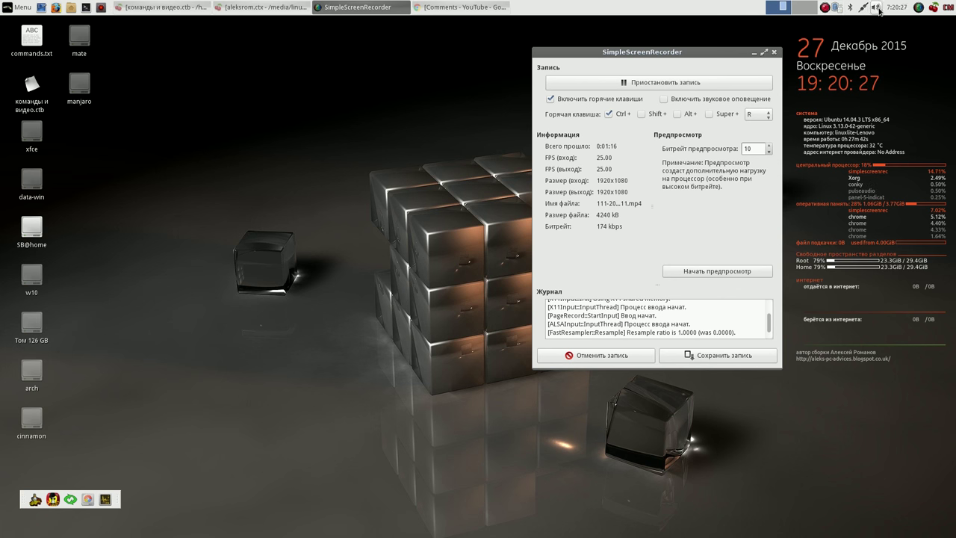
- Add the Раскладки клавиатуры plugin to the top panel, then minimize SimpleScreenRecorder
{"action": "right_click", "coordinate": [566, 8]}
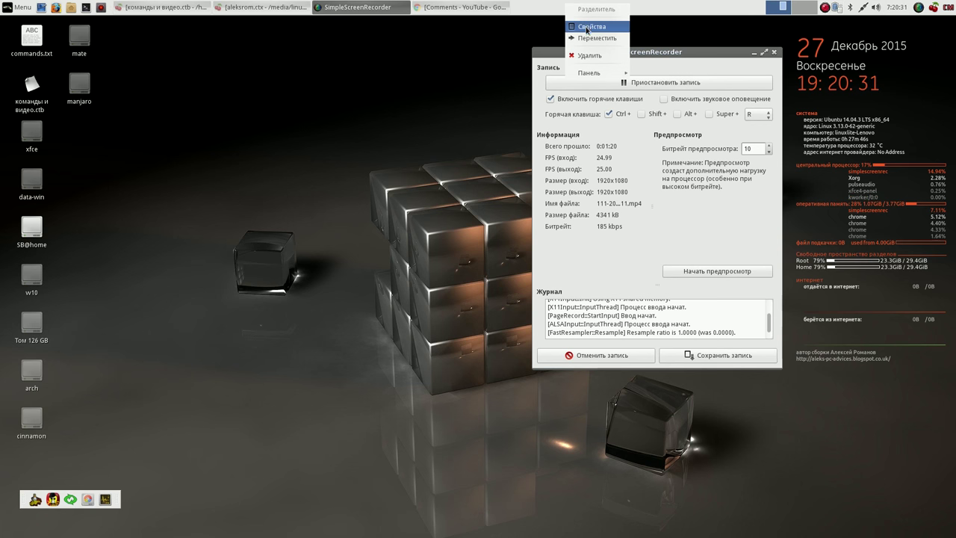
{"action": "mouse_move", "coordinate": [591, 74]}
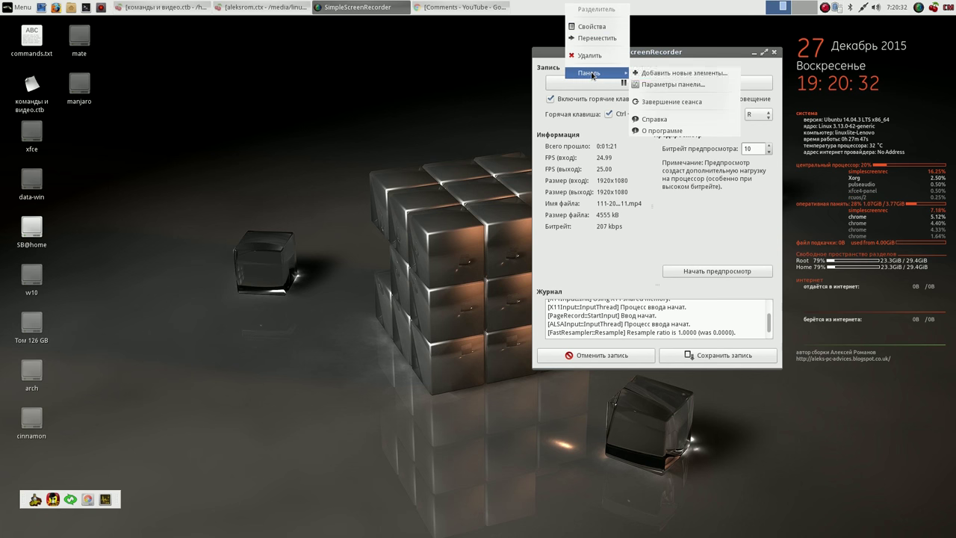
{"action": "left_click", "coordinate": [693, 74]}
{"action": "left_click_drag", "start_coordinate": [492, 161], "coordinate": [358, 65]}
{"action": "left_click_drag", "start_coordinate": [425, 155], "coordinate": [428, 199]}
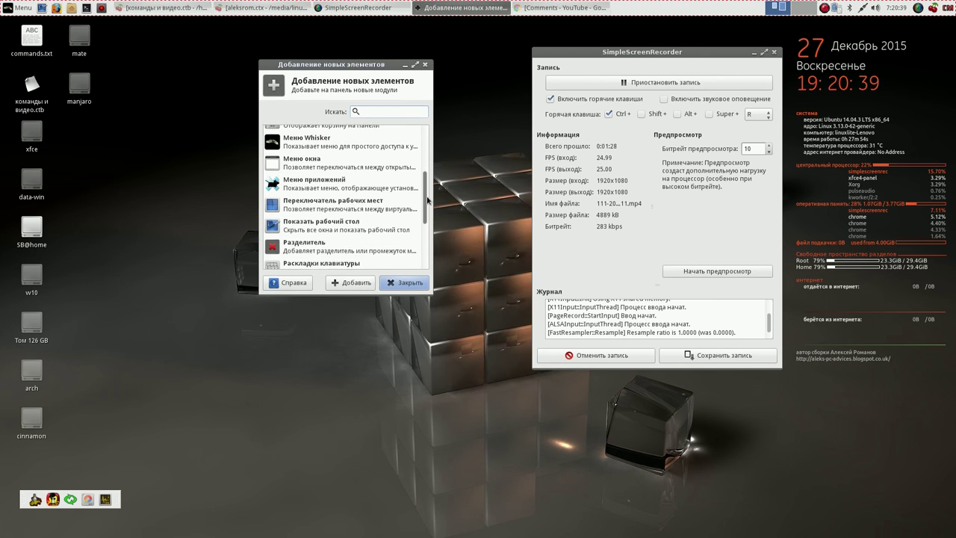
{"action": "scroll", "coordinate": [410, 221], "scroll_direction": "down", "scroll_amount": 4}
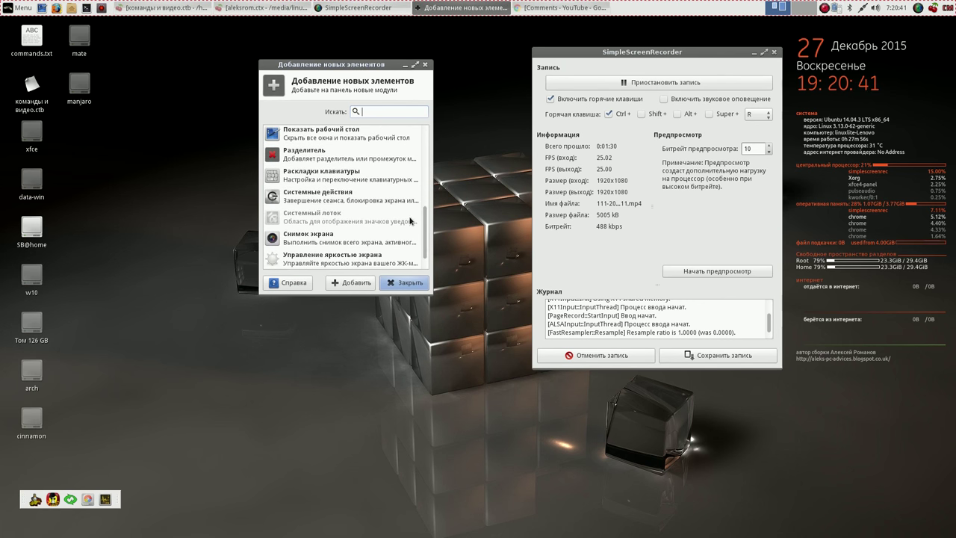
{"action": "left_click", "coordinate": [333, 177]}
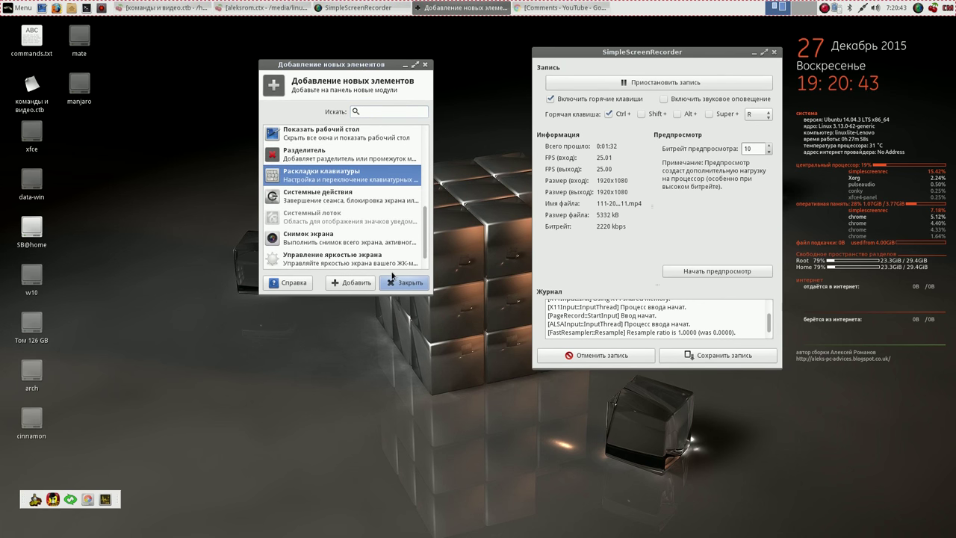
{"action": "left_click", "coordinate": [347, 283]}
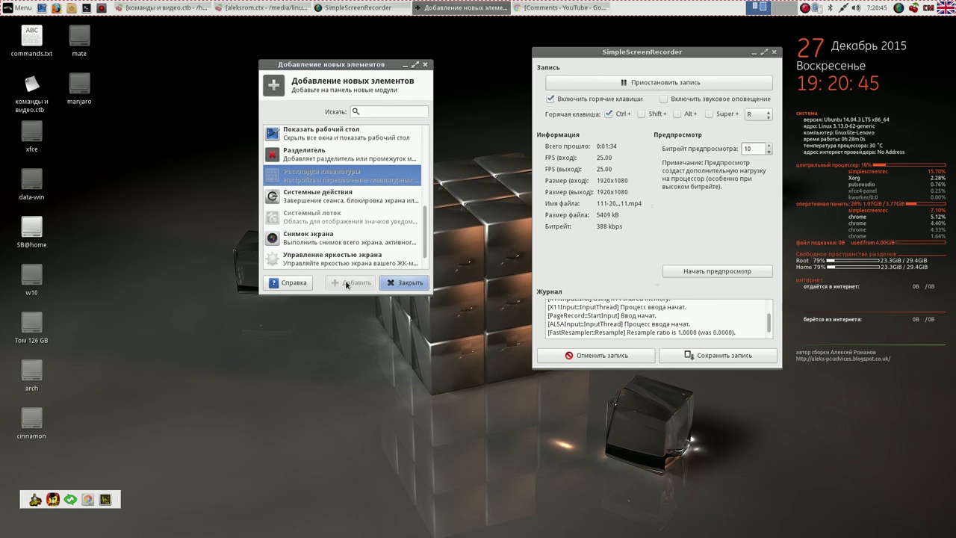
{"action": "left_click", "coordinate": [400, 282]}
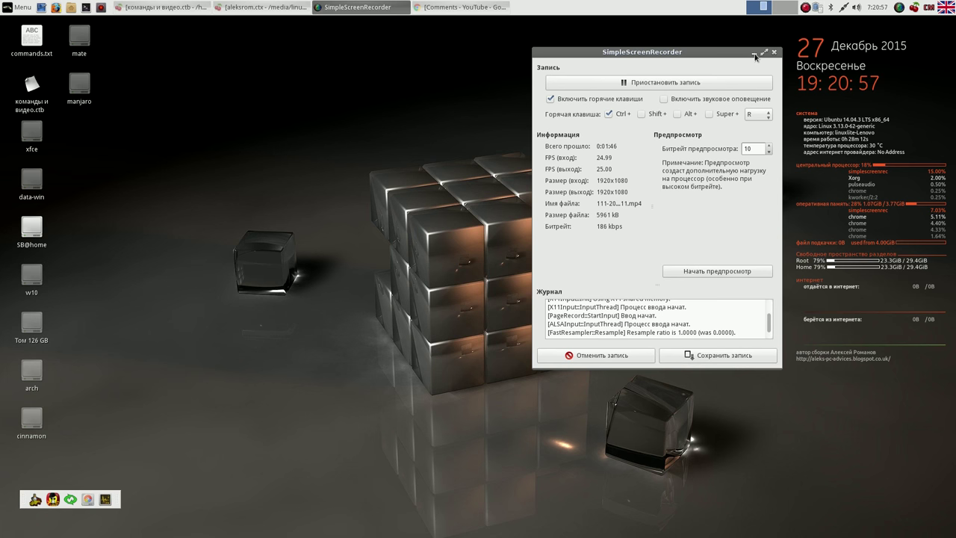
{"action": "left_click", "coordinate": [754, 54]}
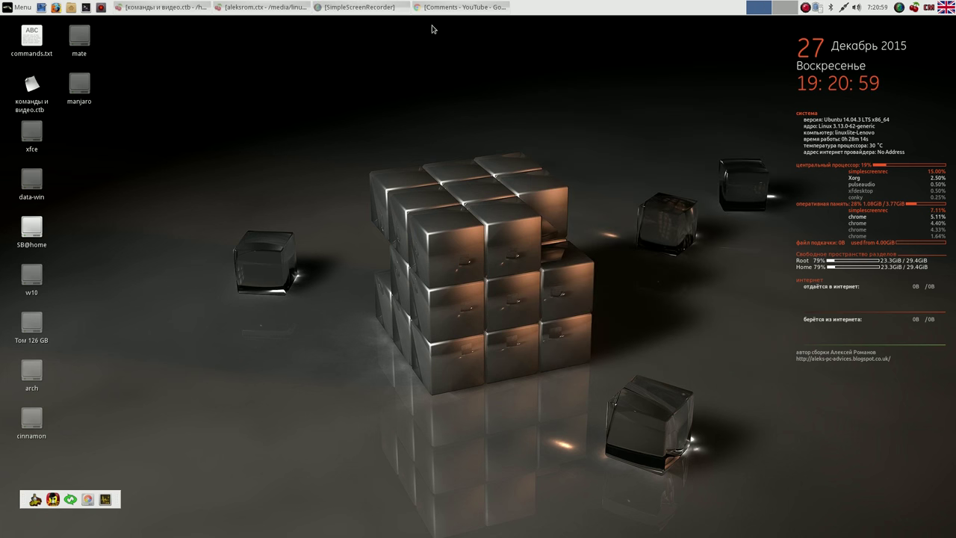
{"action": "left_click", "coordinate": [459, 7]}
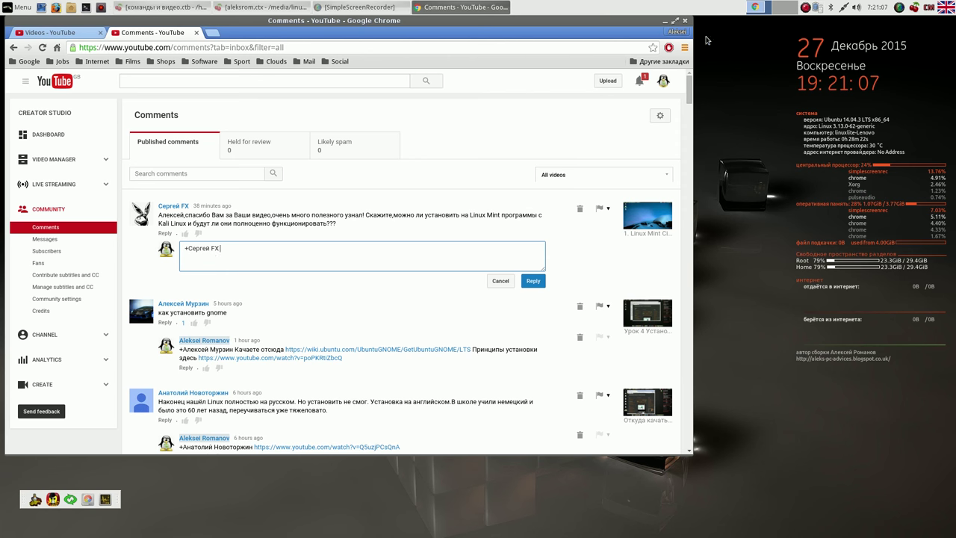
{"action": "left_click", "coordinate": [666, 23]}
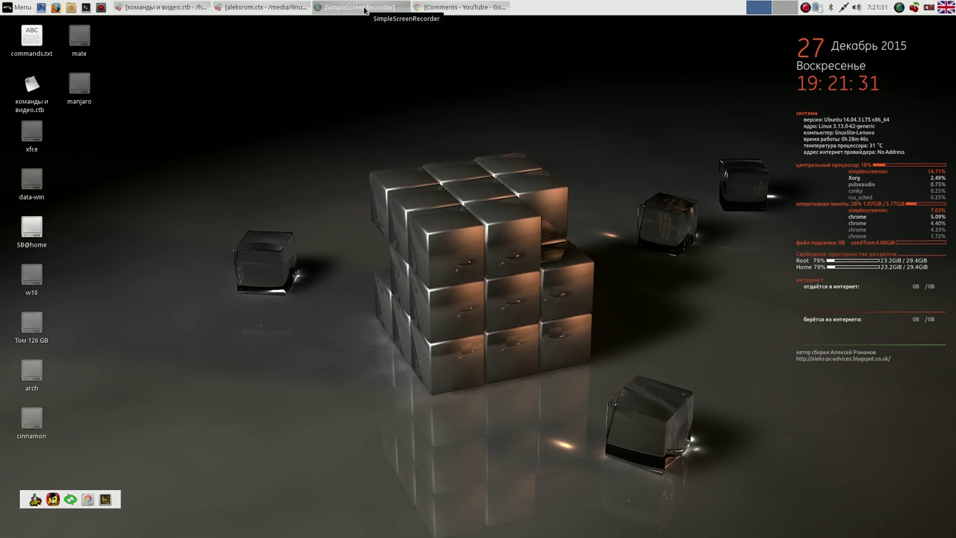
- Restore the SimpleScreenRecorder window from the taskbar
{"action": "left_click", "coordinate": [365, 9]}
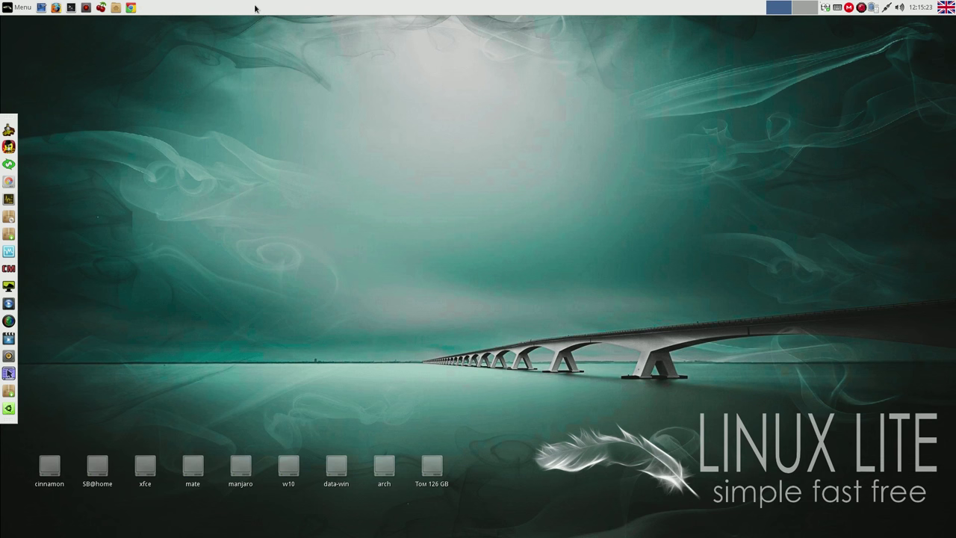
{"action": "right_click", "coordinate": [254, 8]}
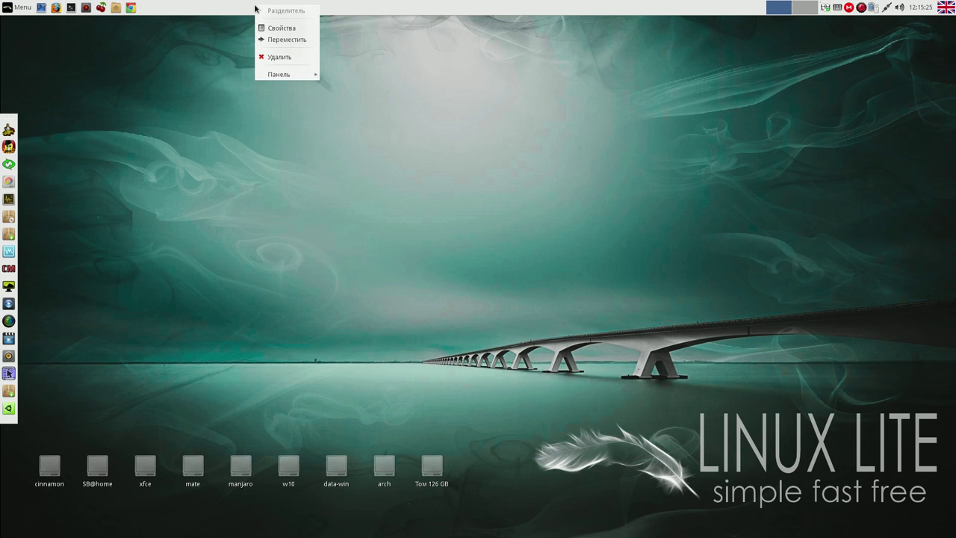
{"action": "left_click", "coordinate": [275, 29]}
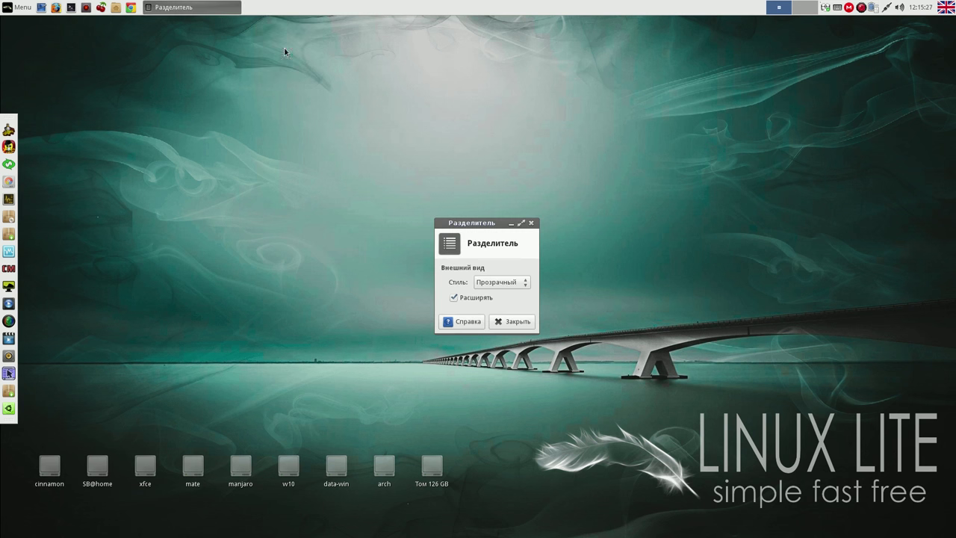
{"action": "left_click", "coordinate": [507, 322]}
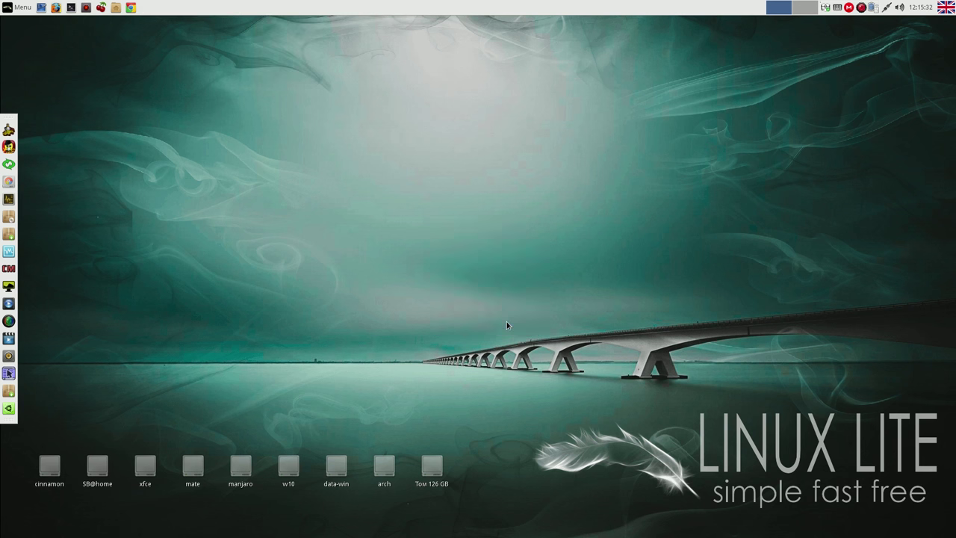
{"action": "right_click", "coordinate": [409, 8]}
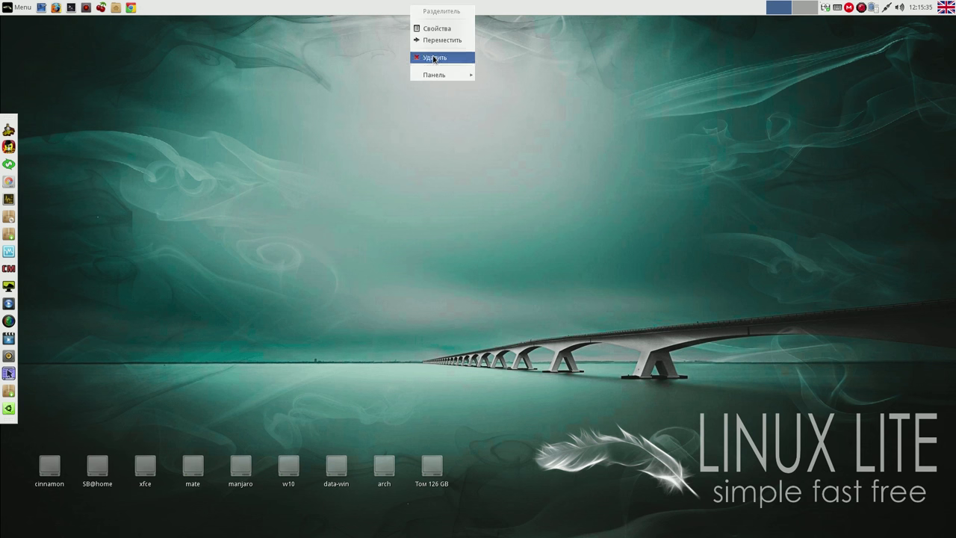
- Open Панель 1's preferences on the Внешний вид tab, then bring up the applications menu
{"action": "mouse_move", "coordinate": [441, 75]}
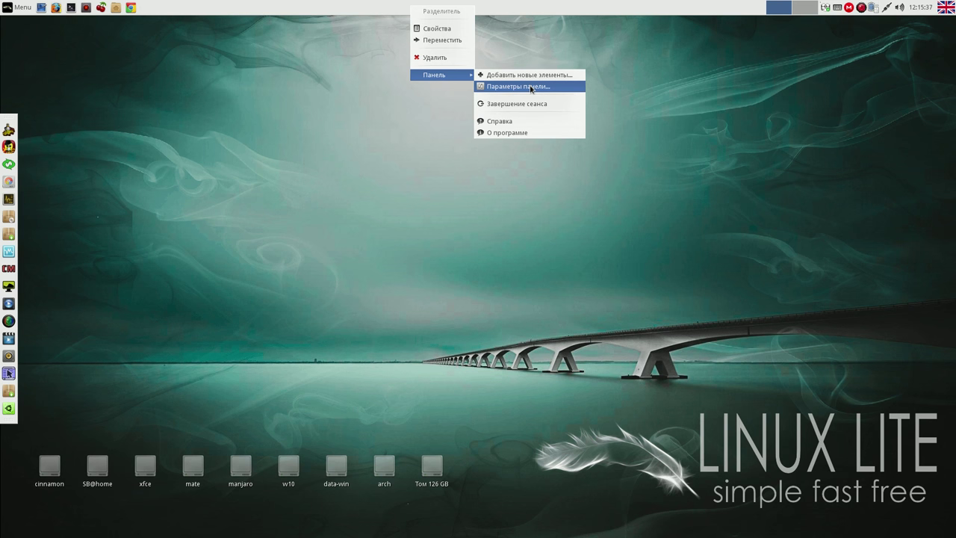
{"action": "left_click", "coordinate": [531, 88]}
{"action": "left_click_drag", "start_coordinate": [512, 154], "coordinate": [569, 88]}
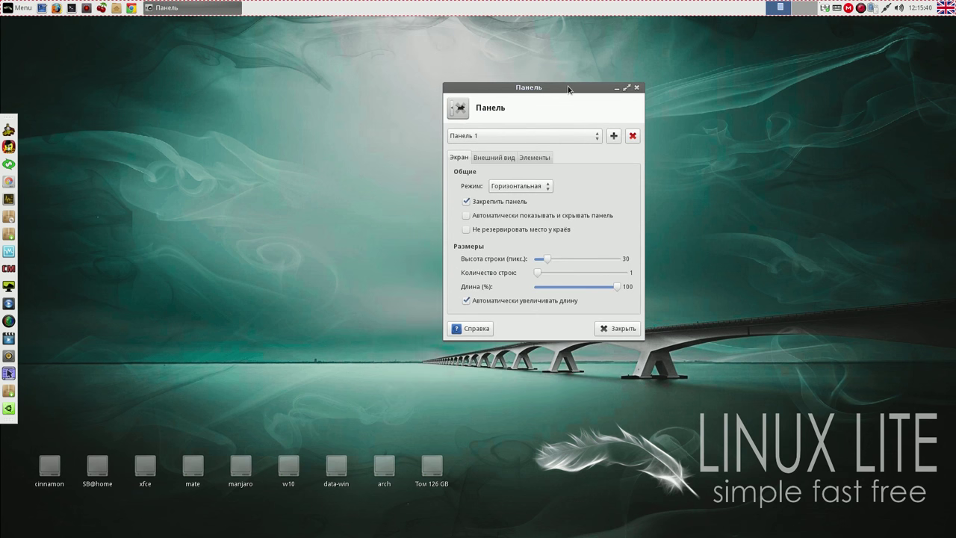
{"action": "left_click", "coordinate": [504, 159]}
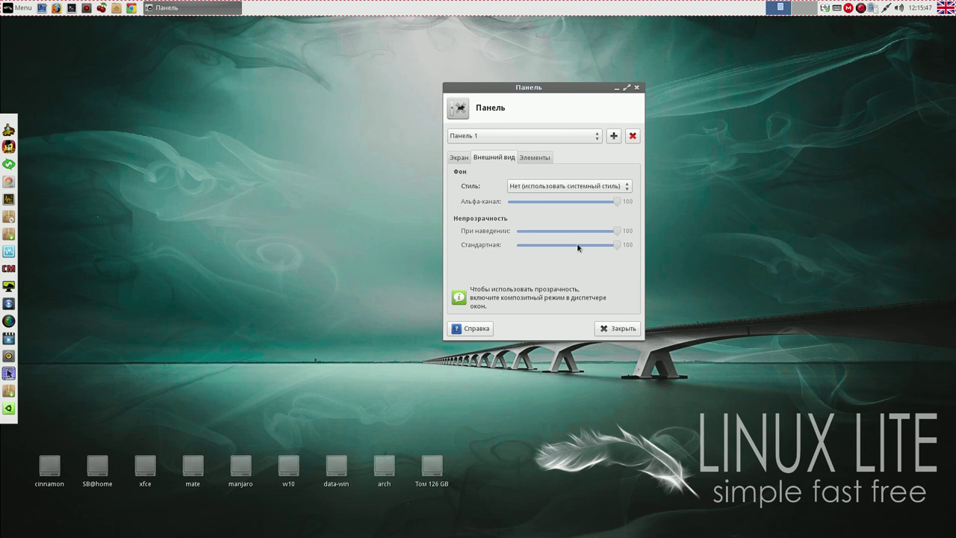
{"action": "left_click_drag", "start_coordinate": [597, 87], "coordinate": [644, 68]}
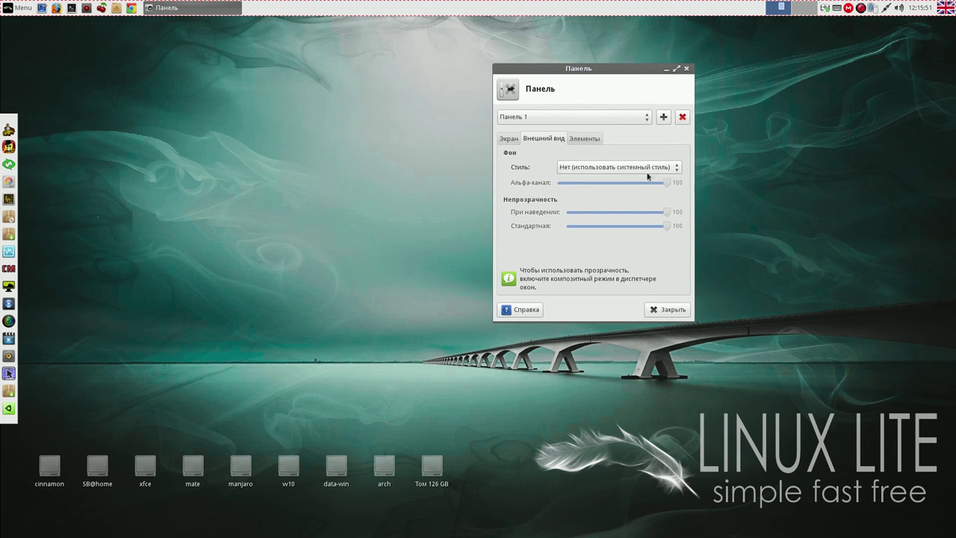
{"action": "left_click", "coordinate": [27, 8]}
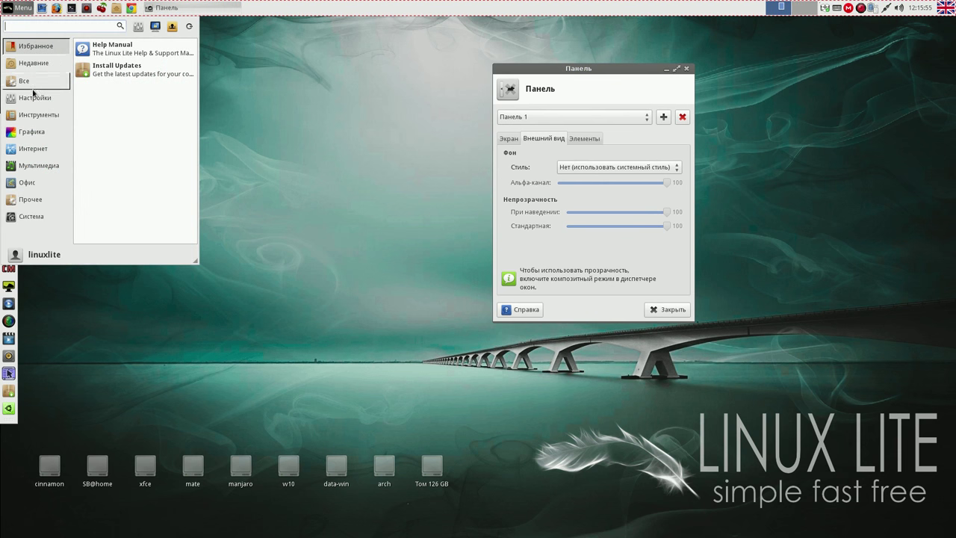
- Tick Включить эффекты in Диспетчер окон (дополнительно) > Эффекты and close it
{"action": "left_click", "coordinate": [45, 97]}
{"action": "left_click_drag", "start_coordinate": [192, 78], "coordinate": [188, 122]}
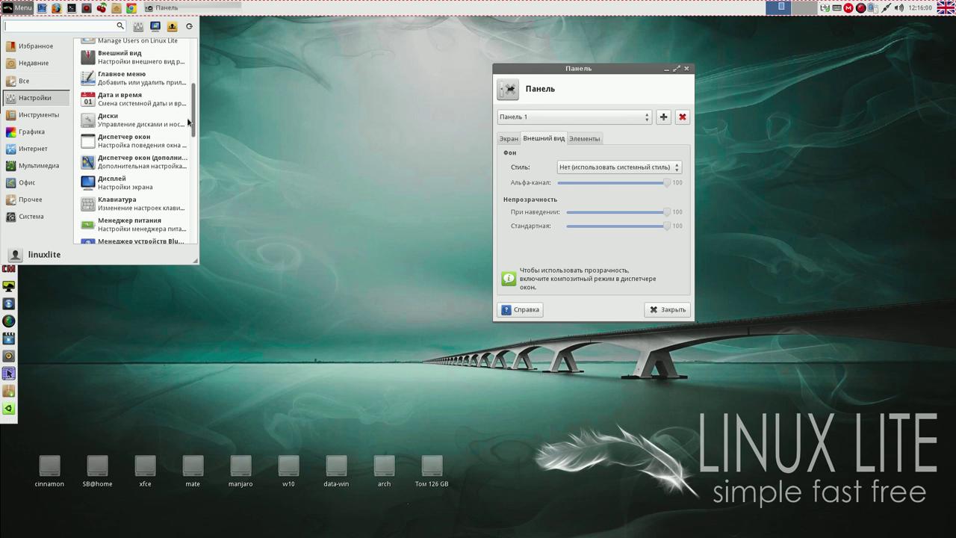
{"action": "left_click", "coordinate": [142, 159]}
{"action": "left_click_drag", "start_coordinate": [495, 146], "coordinate": [301, 74]}
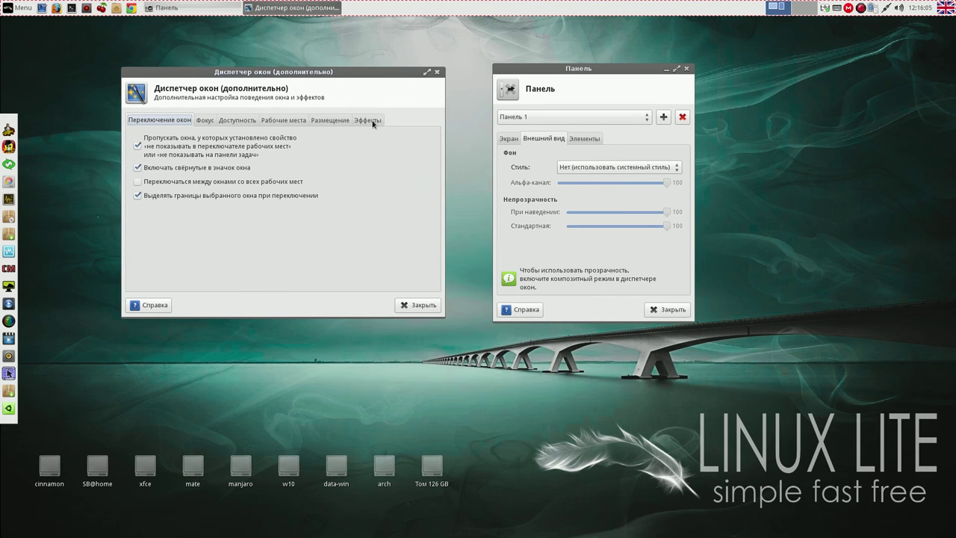
{"action": "left_click", "coordinate": [369, 121]}
{"action": "left_click", "coordinate": [139, 139]}
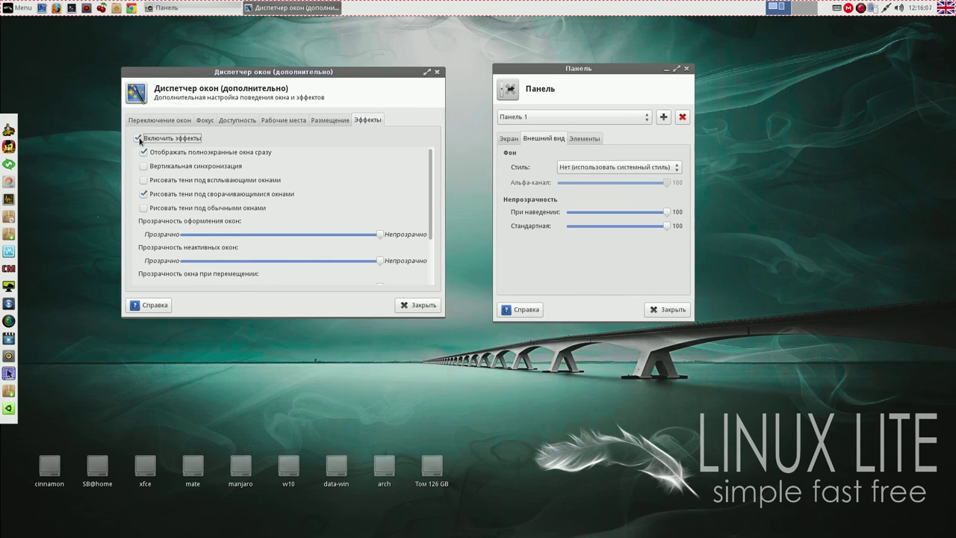
{"action": "left_click", "coordinate": [411, 305]}
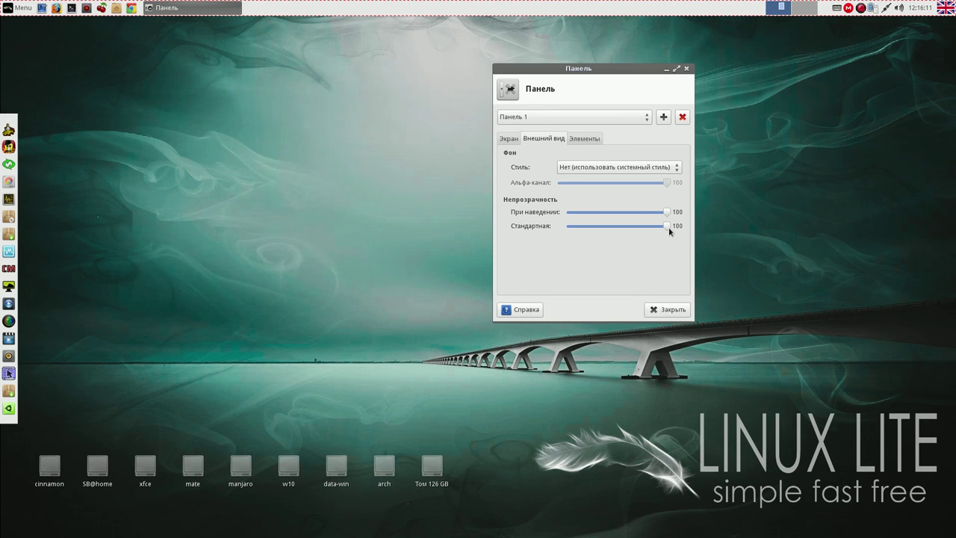
- Keep style Нет (использовать системный стиль), set Альфа-канал to 0, and close preferences
{"action": "left_click_drag", "start_coordinate": [666, 213], "coordinate": [577, 213]}
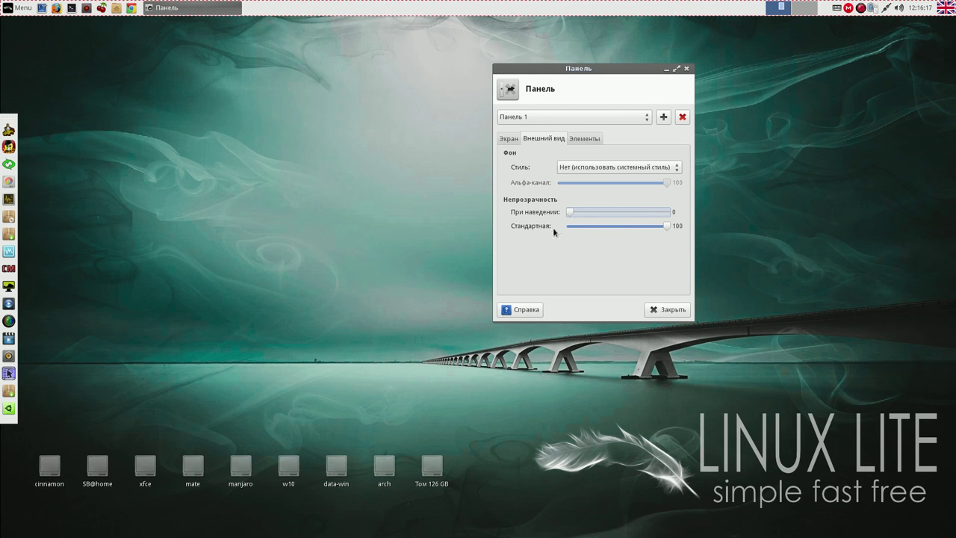
{"action": "left_click_drag", "start_coordinate": [569, 212], "coordinate": [676, 218]}
{"action": "left_click", "coordinate": [674, 168]}
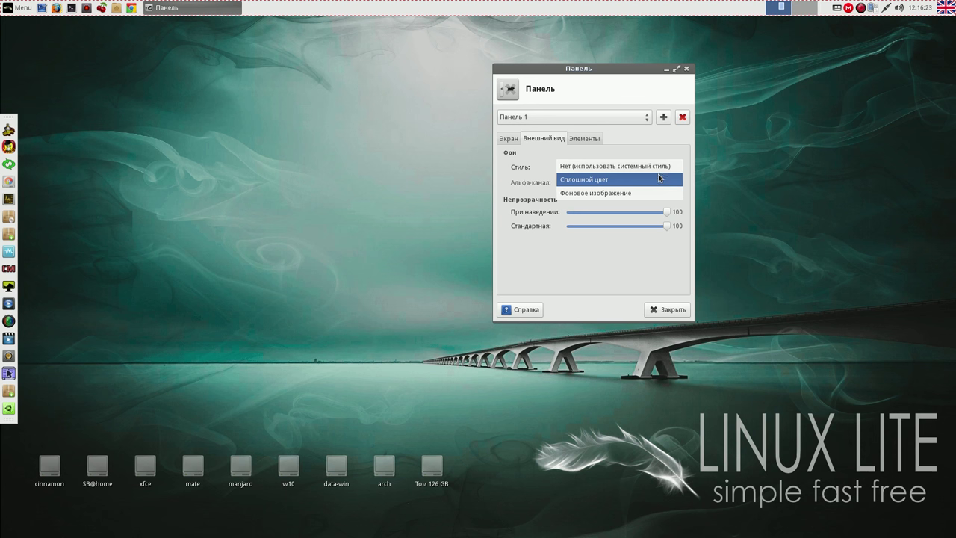
{"action": "left_click", "coordinate": [658, 178]}
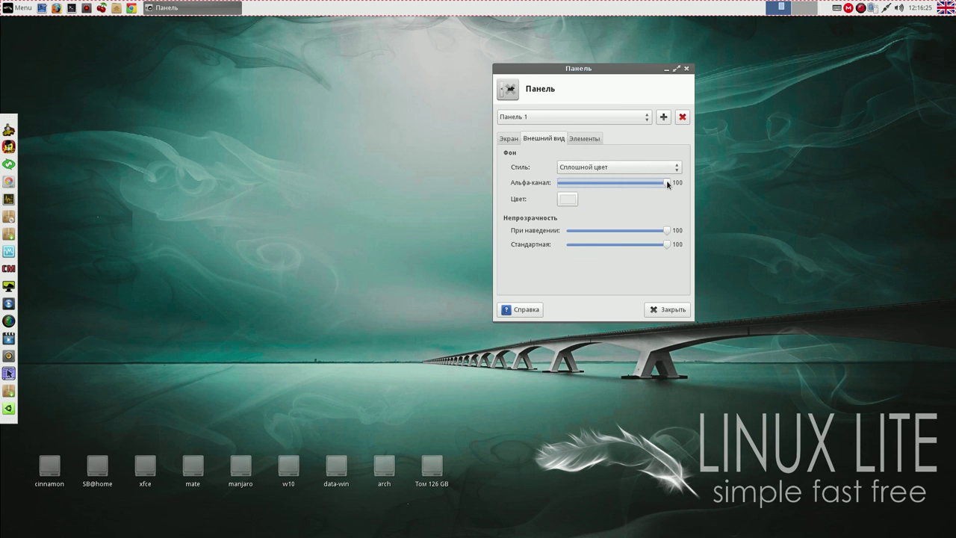
{"action": "left_click", "coordinate": [673, 169]}
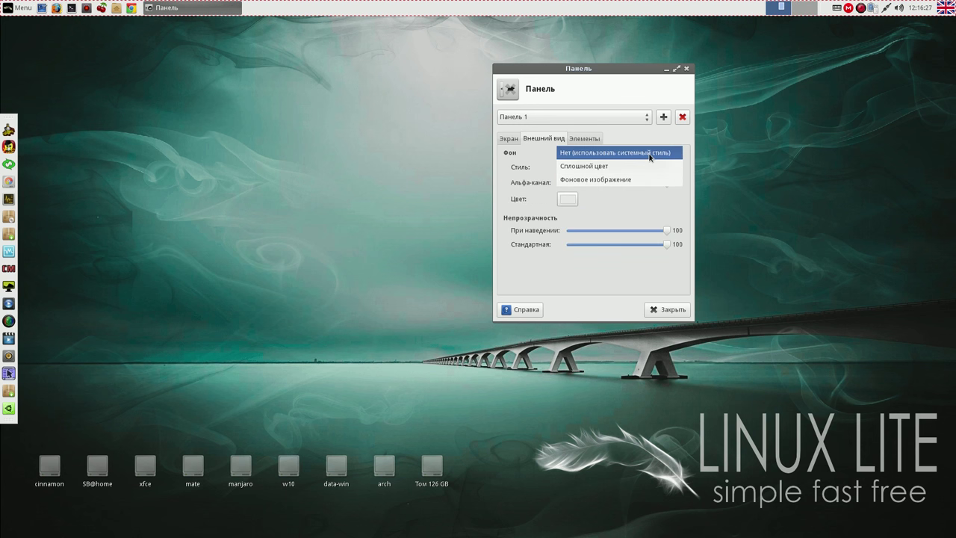
{"action": "left_click", "coordinate": [649, 155]}
{"action": "left_click_drag", "start_coordinate": [673, 184], "coordinate": [547, 185]}
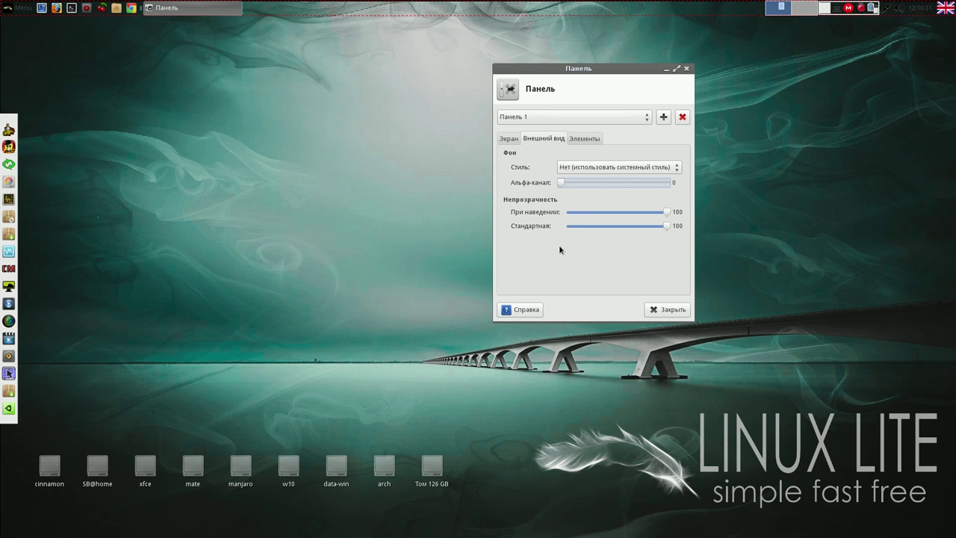
{"action": "left_click", "coordinate": [667, 309]}
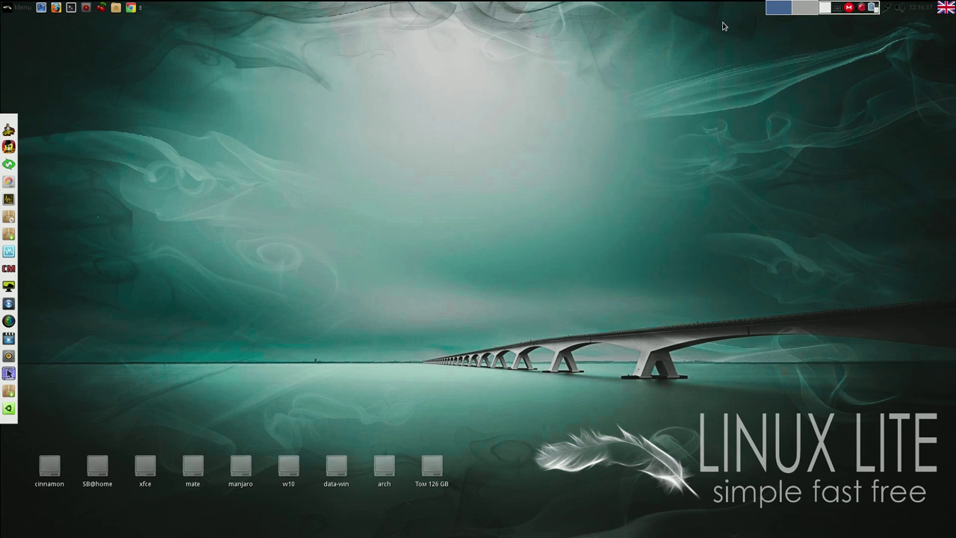
- Set Панель 2's Appearance alpha to 0 and drag the dock to the right screen edge
{"action": "right_click", "coordinate": [7, 119]}
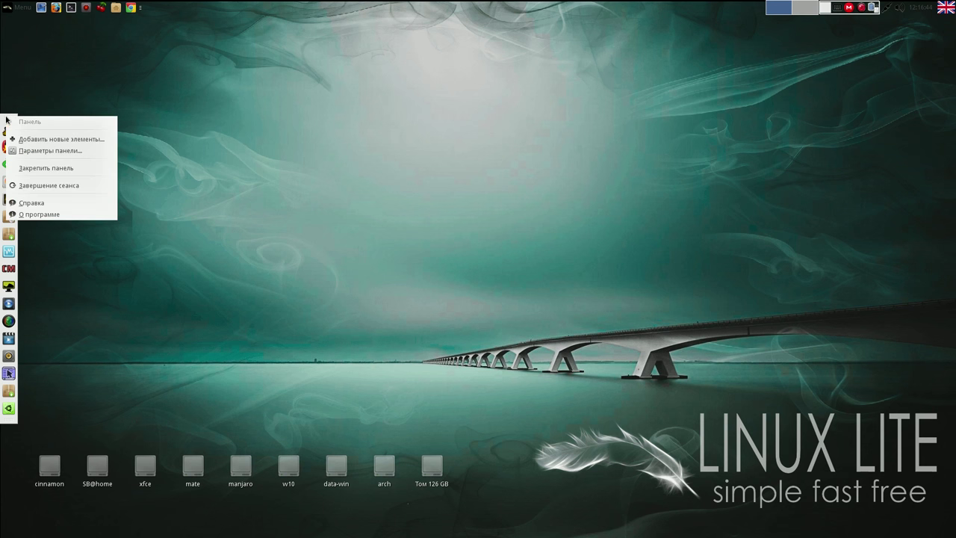
{"action": "left_click", "coordinate": [52, 151]}
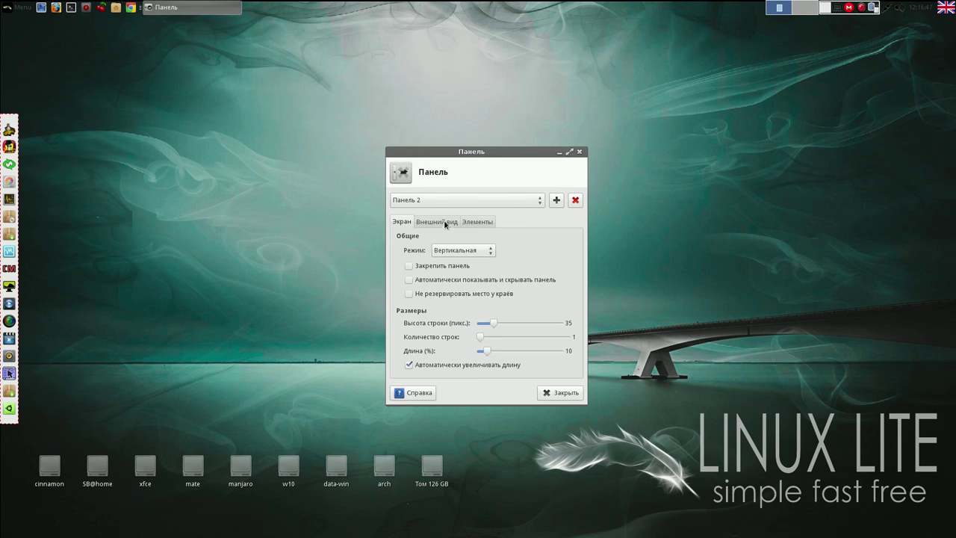
{"action": "left_click", "coordinate": [445, 222]}
{"action": "left_click_drag", "start_coordinate": [560, 267], "coordinate": [448, 267]}
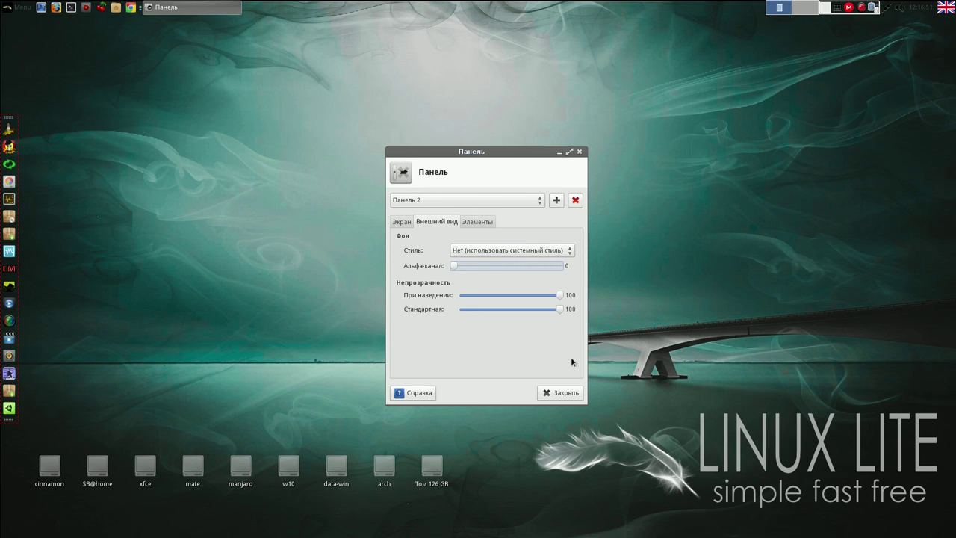
{"action": "left_click", "coordinate": [572, 394]}
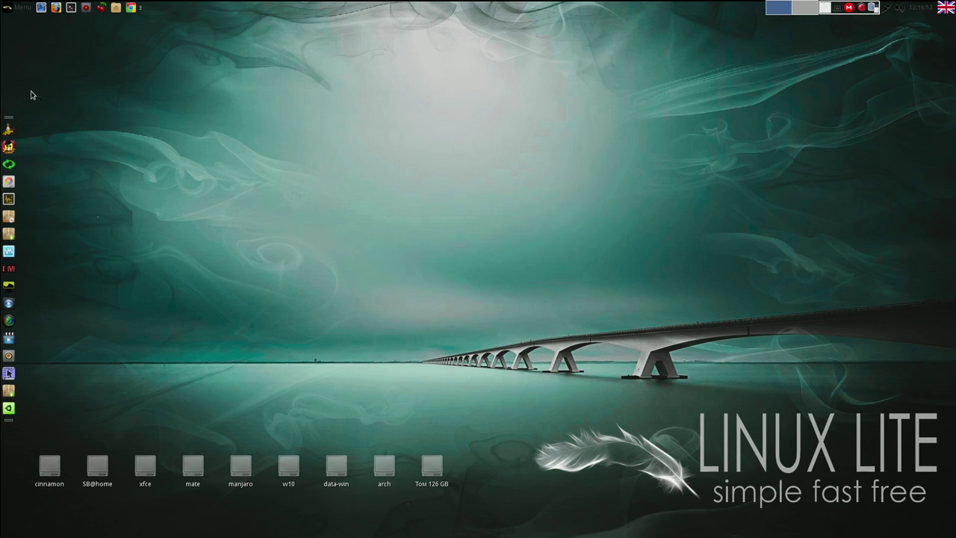
{"action": "left_click_drag", "start_coordinate": [8, 373], "coordinate": [946, 294]}
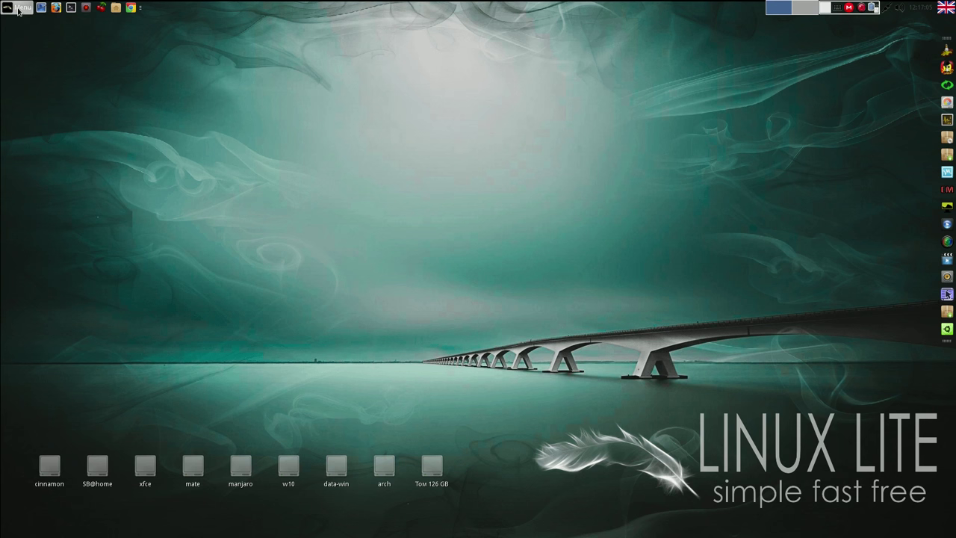
- Launch Conky Manager, accept its Application Settings, and enable the ConkyRUS/conky_long widget
{"action": "left_click", "coordinate": [18, 10]}
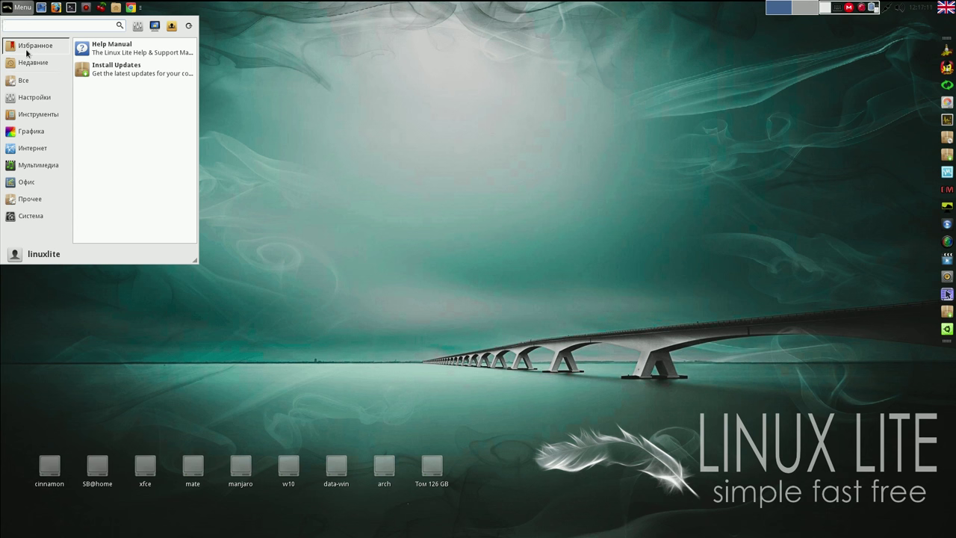
{"action": "mouse_move", "coordinate": [26, 82]}
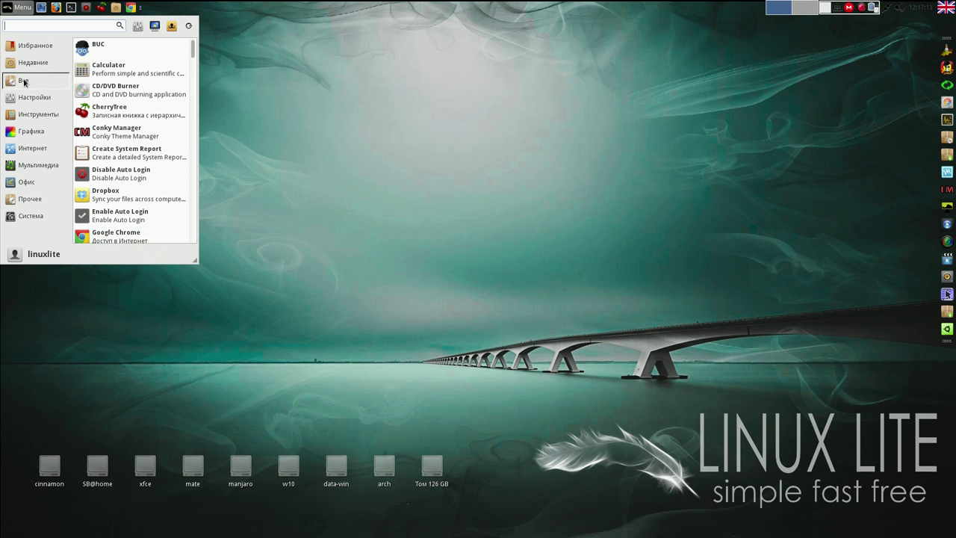
{"action": "left_click", "coordinate": [104, 125]}
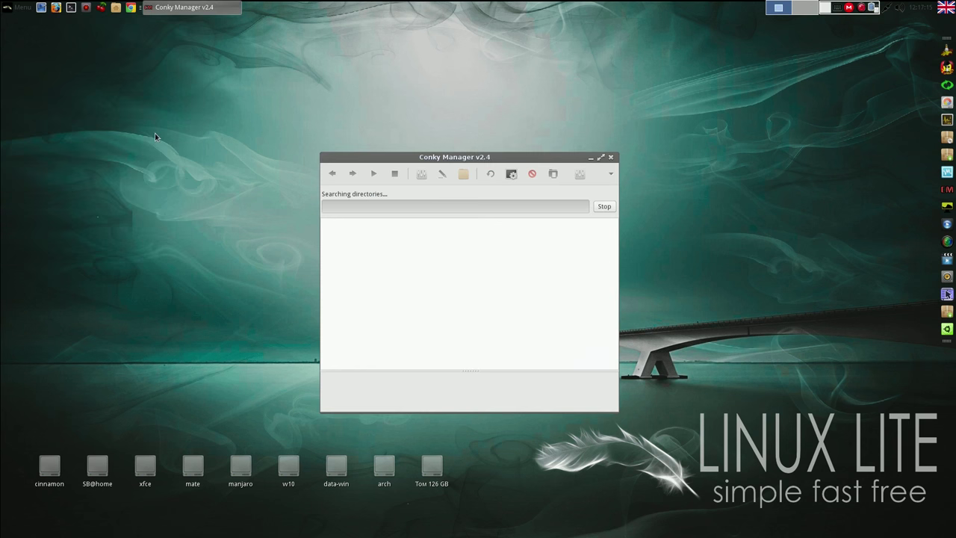
{"action": "left_click", "coordinate": [580, 174]}
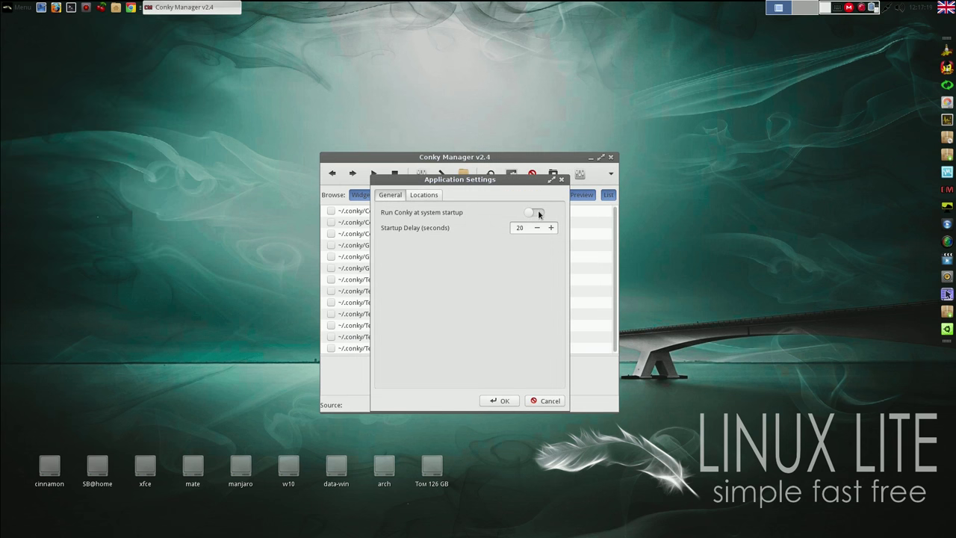
{"action": "left_click", "coordinate": [502, 401]}
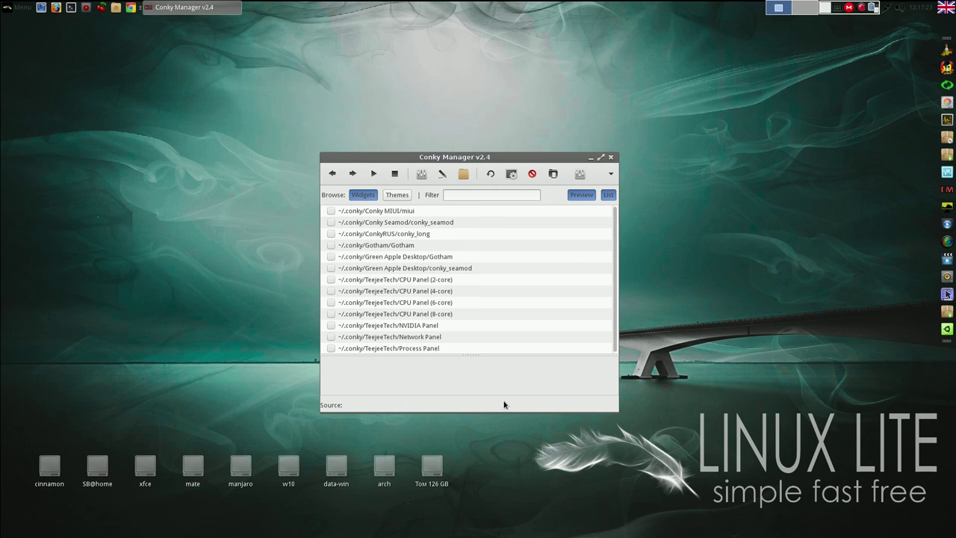
{"action": "left_click", "coordinate": [330, 235]}
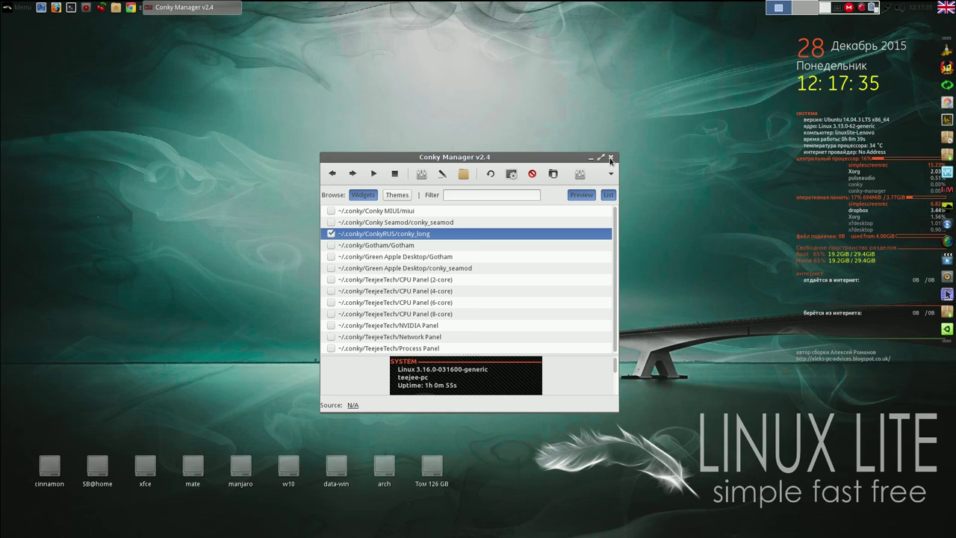
{"action": "left_click", "coordinate": [868, 9]}
{"action": "left_click", "coordinate": [868, 22]}
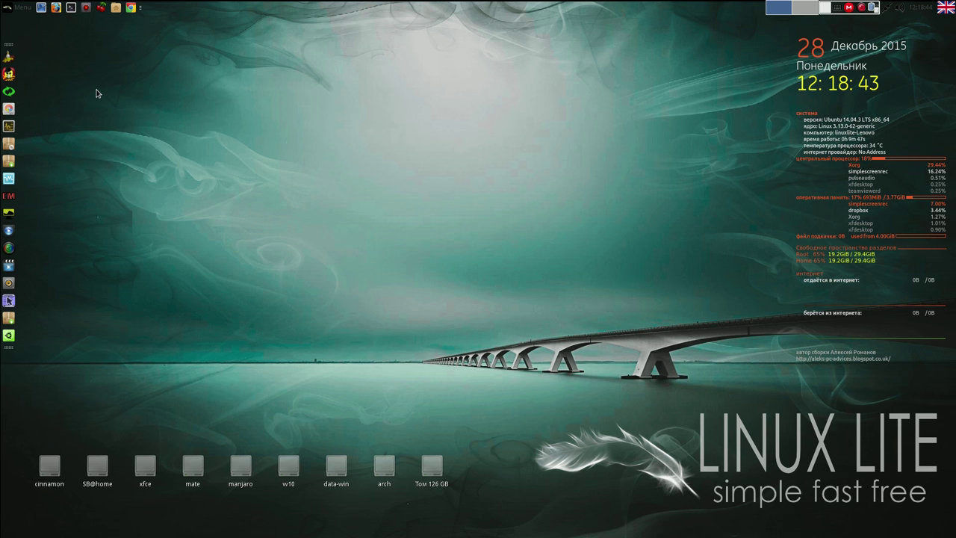
- Launch SkypeTab from the Internet applications menu
{"action": "left_click", "coordinate": [24, 9]}
{"action": "left_click", "coordinate": [38, 115]}
{"action": "left_click", "coordinate": [32, 147]}
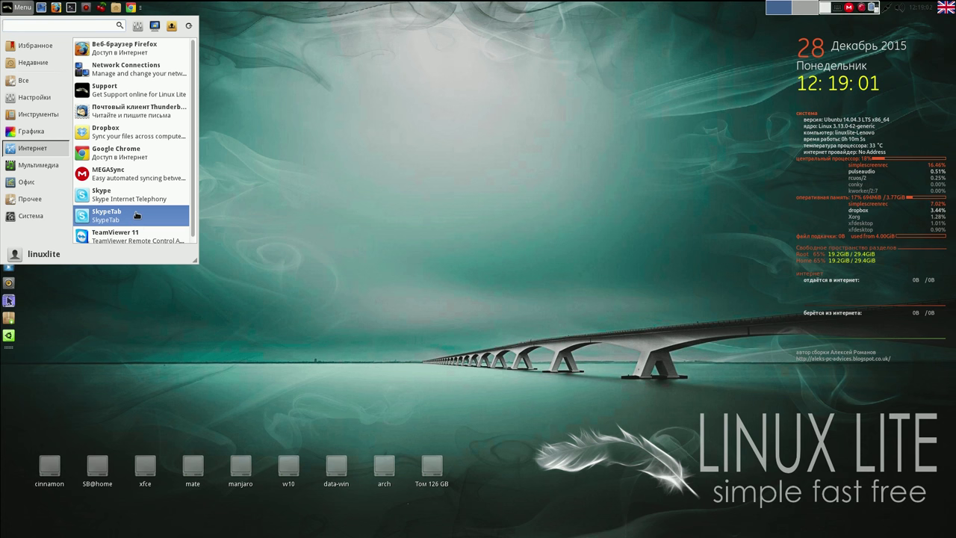
{"action": "left_click", "coordinate": [136, 215]}
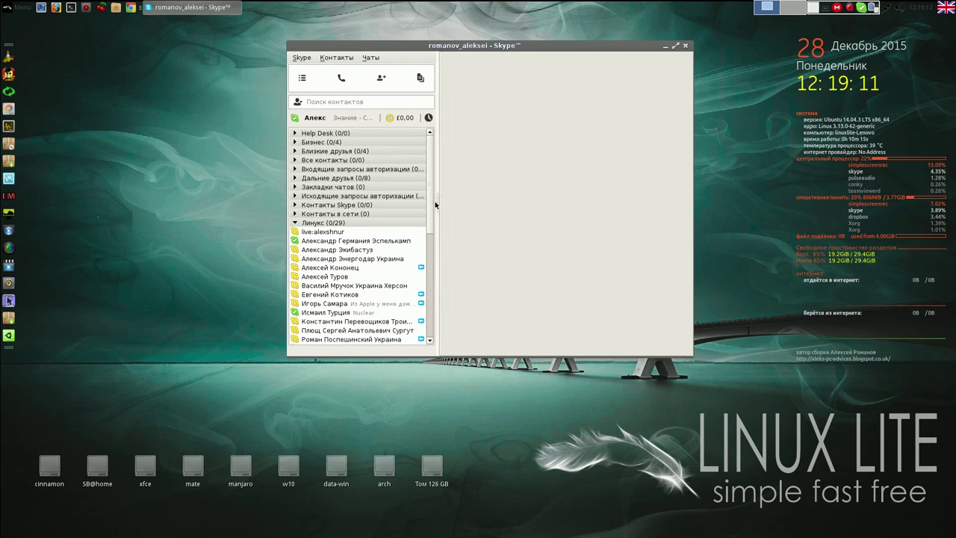
- Open chat tabs with three contacts, move the Skype window left, then close it
{"action": "scroll", "coordinate": [334, 206], "scroll_direction": "down", "scroll_amount": 5}
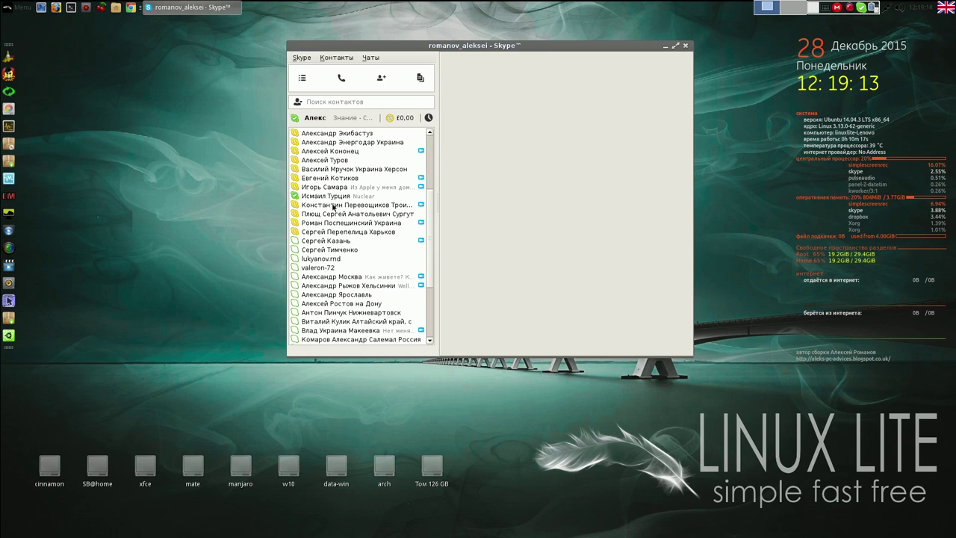
{"action": "left_click", "coordinate": [334, 196]}
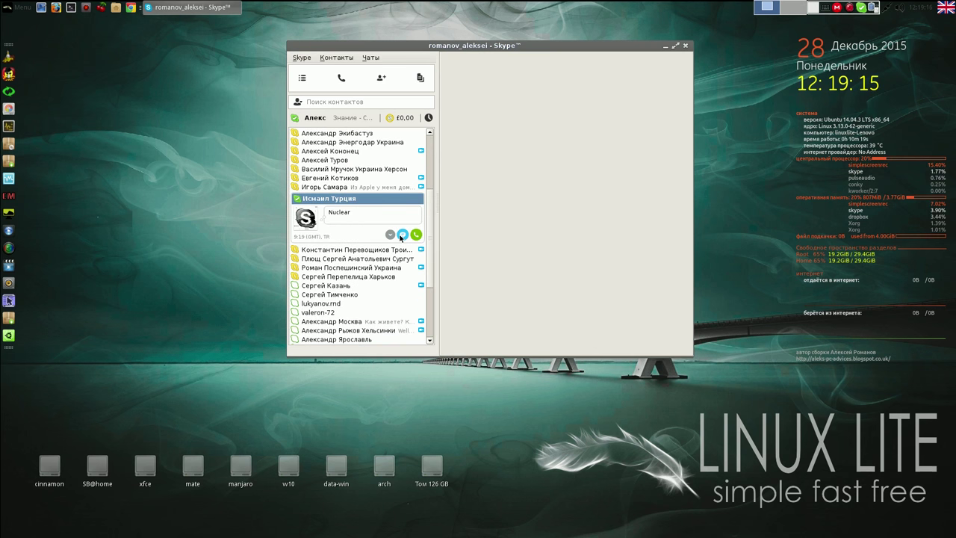
{"action": "left_click", "coordinate": [402, 236]}
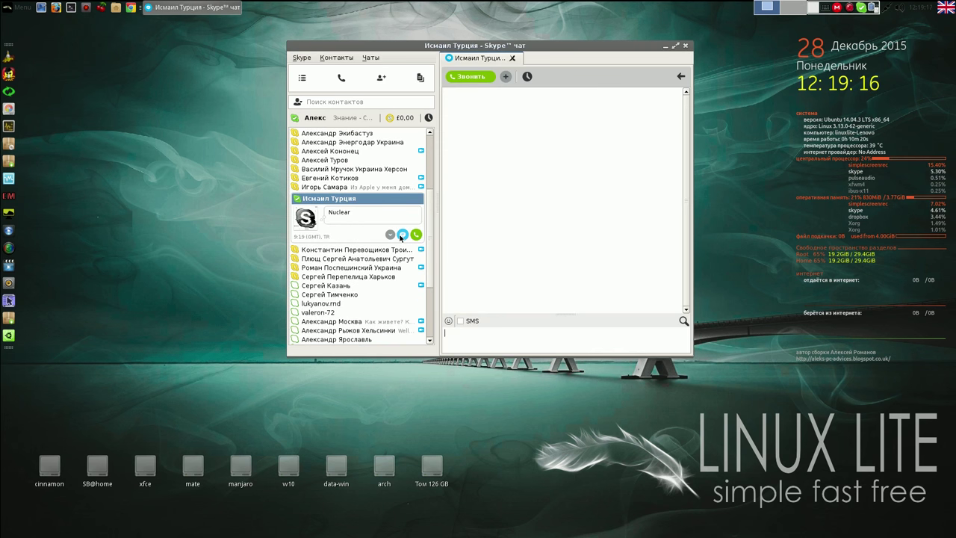
{"action": "left_click", "coordinate": [342, 259]}
{"action": "left_click", "coordinate": [401, 252]}
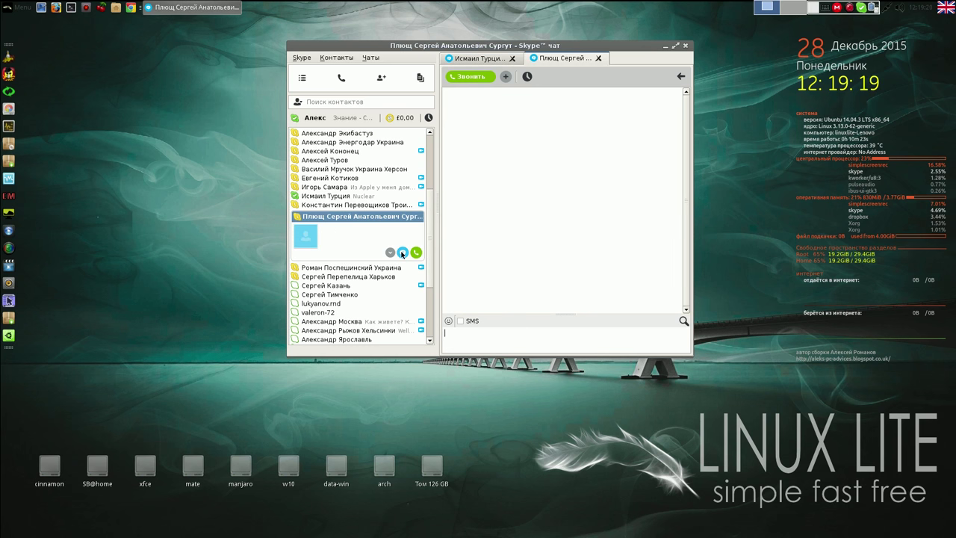
{"action": "left_click", "coordinate": [342, 268]}
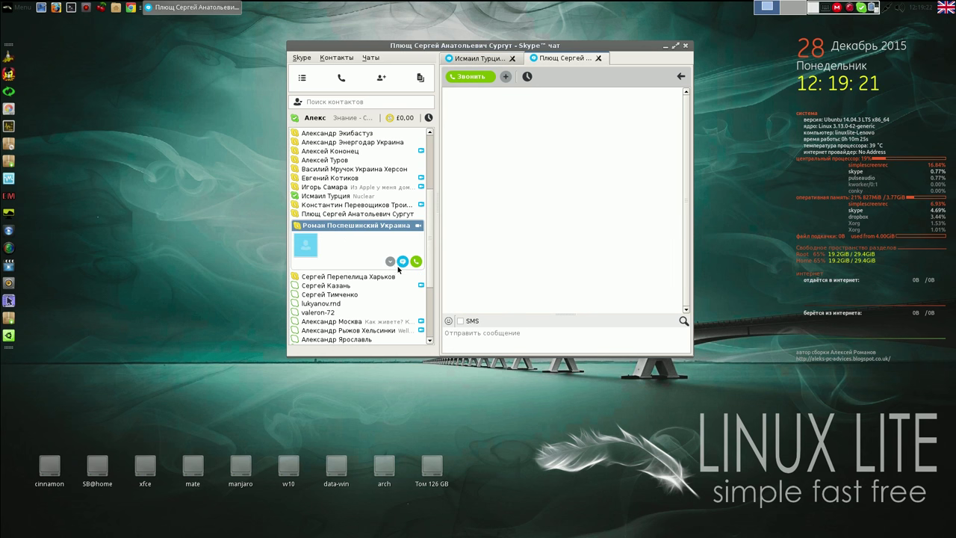
{"action": "left_click", "coordinate": [403, 260]}
{"action": "left_click_drag", "start_coordinate": [577, 46], "coordinate": [406, 31]}
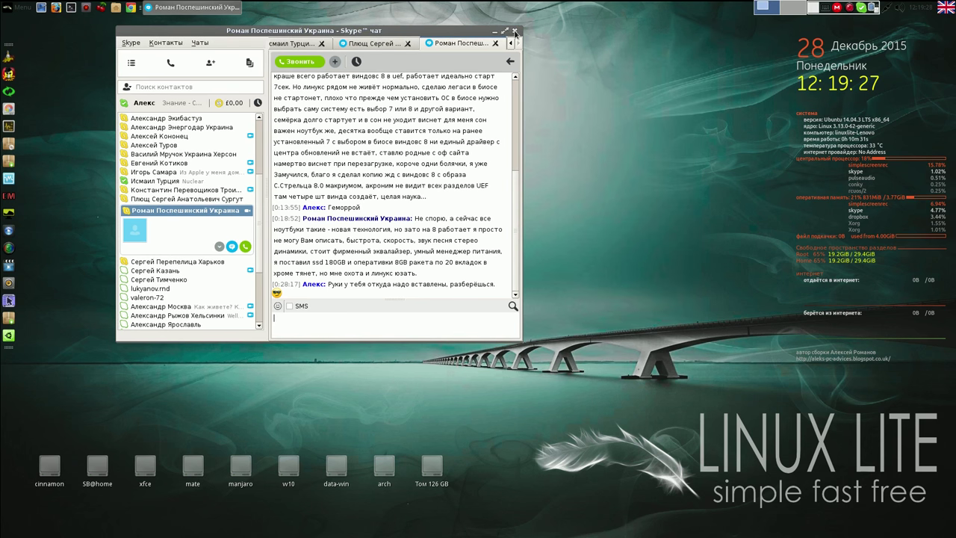
{"action": "left_click", "coordinate": [514, 32]}
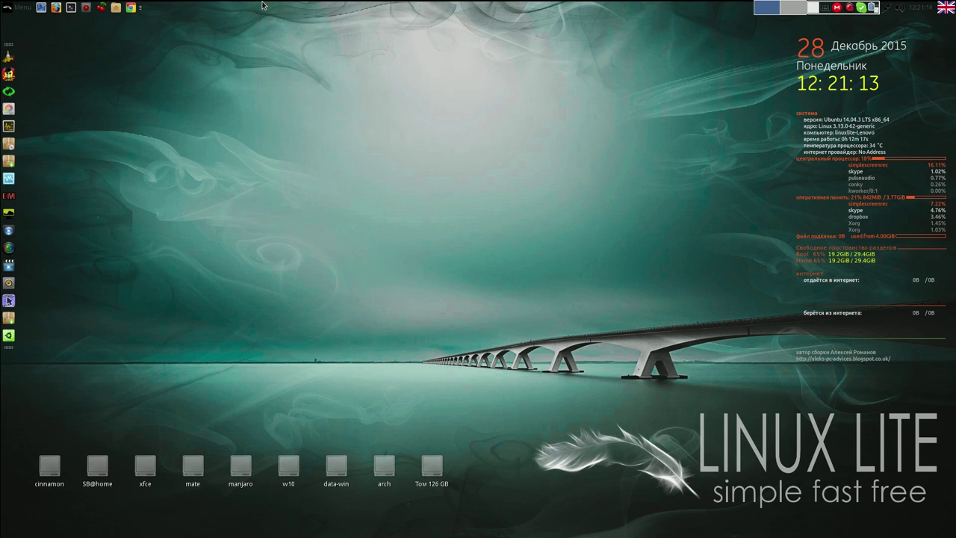
- Launch TeamViewer 11 from the application menu
{"action": "left_click", "coordinate": [24, 9]}
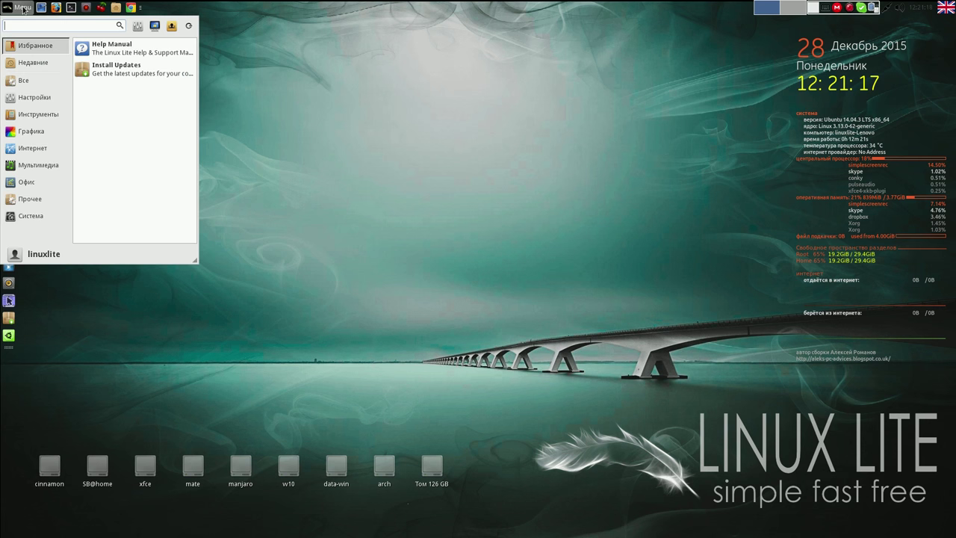
{"action": "left_click", "coordinate": [35, 165]}
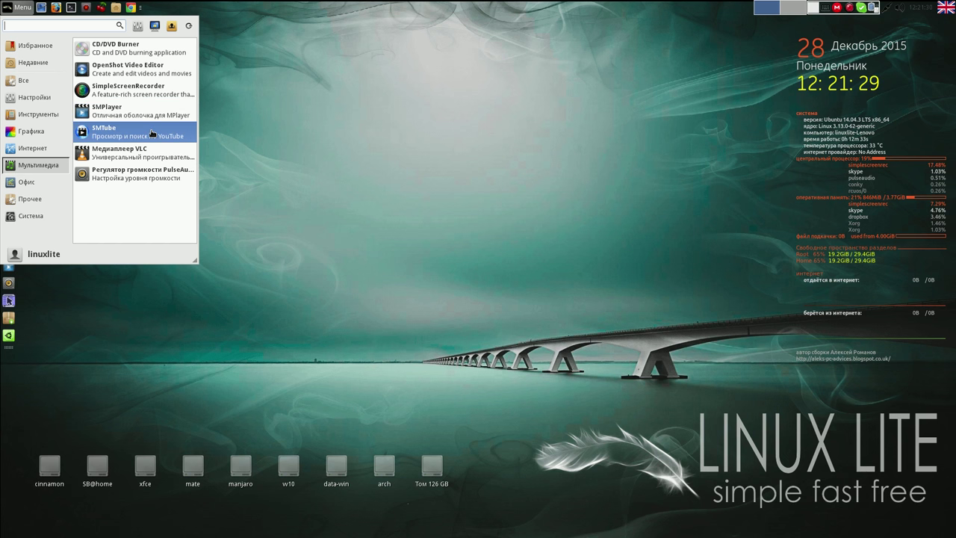
{"action": "mouse_move", "coordinate": [46, 146]}
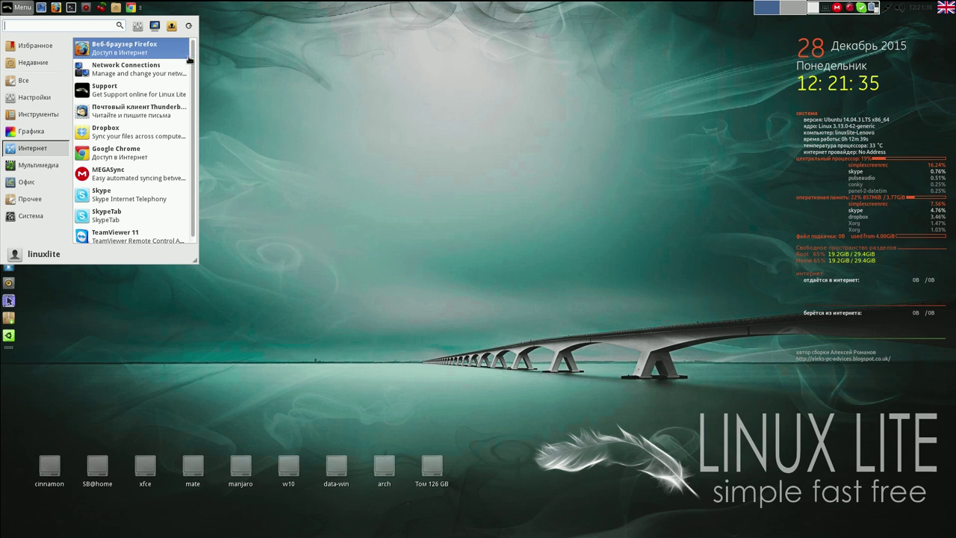
{"action": "left_click_drag", "start_coordinate": [190, 60], "coordinate": [199, 79]}
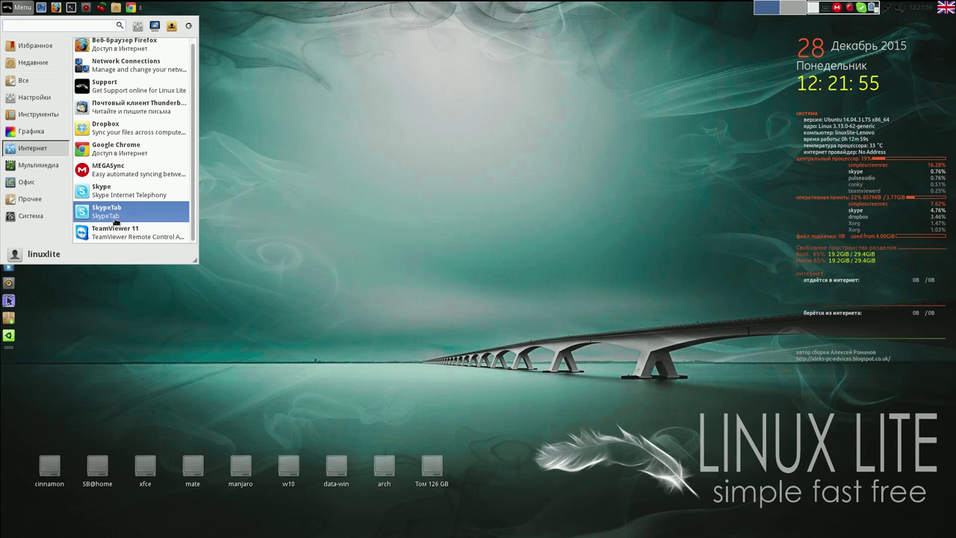
{"action": "left_click", "coordinate": [115, 234]}
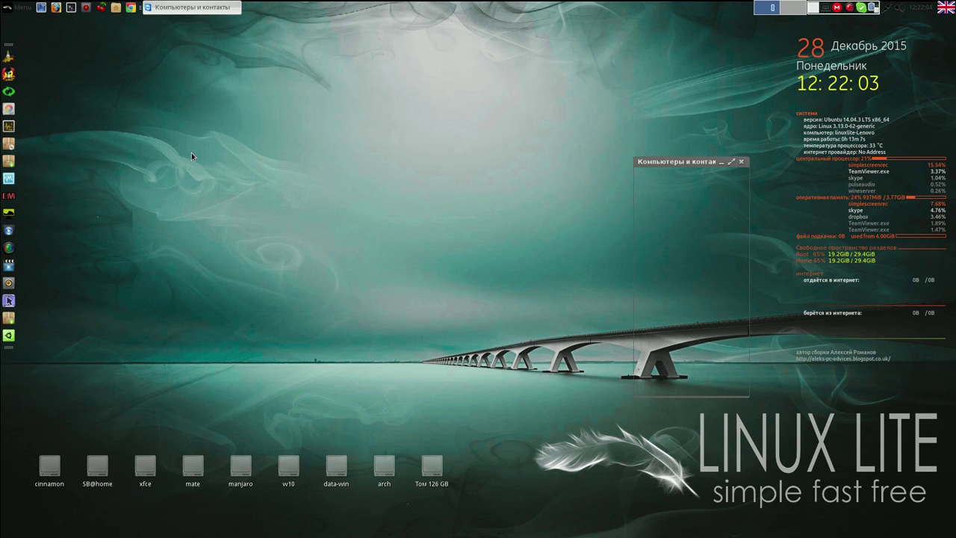
- Close TeamViewer's contacts panel, move the window to the upper left, and minimize it
{"action": "left_click", "coordinate": [741, 162]}
{"action": "left_click_drag", "start_coordinate": [584, 159], "coordinate": [350, 51]}
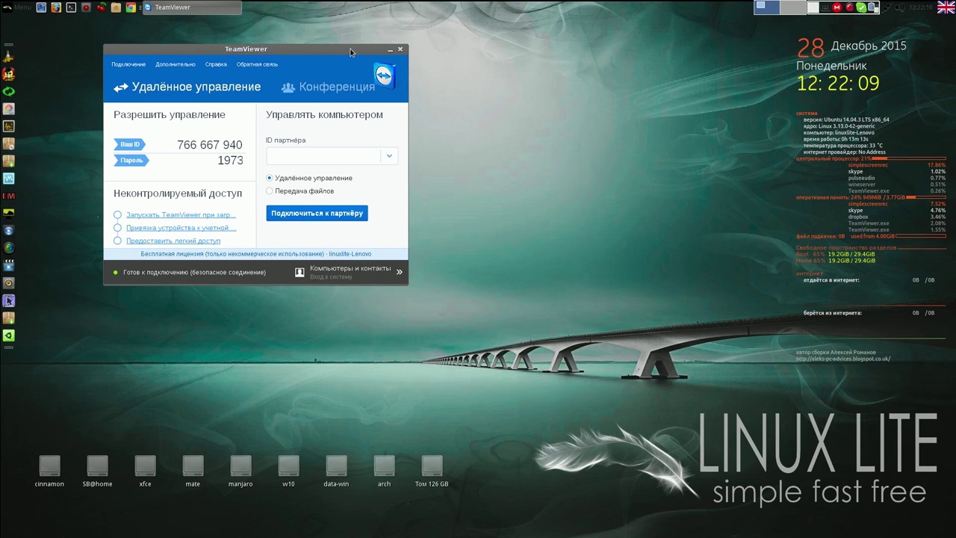
{"action": "left_click", "coordinate": [391, 51]}
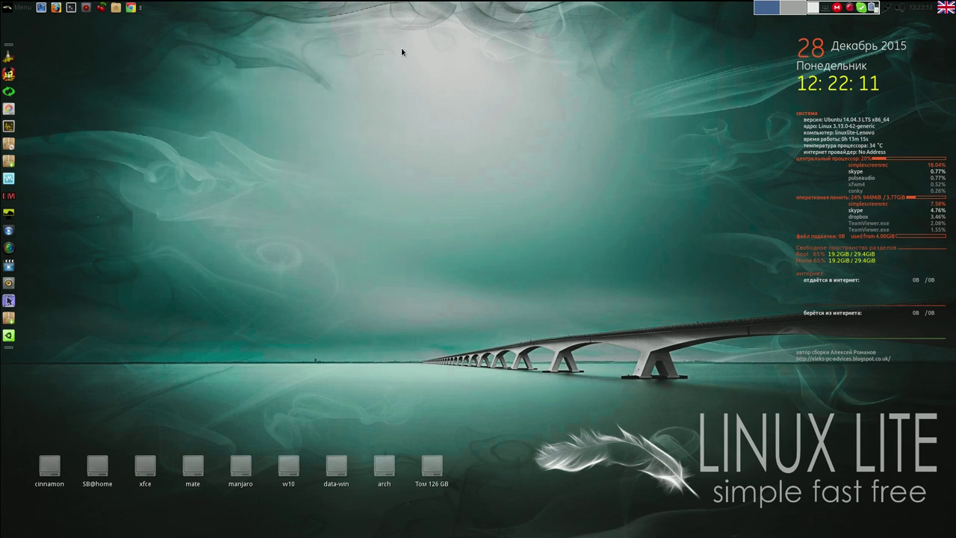